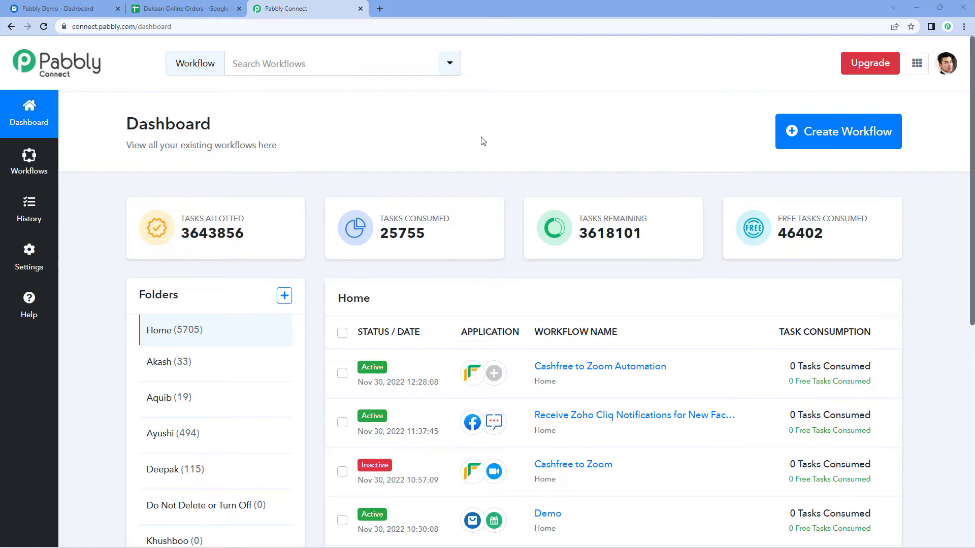
Create a workflow named 'Dukaan App to Google Sheets' and expand its trigger step.
click(844, 136)
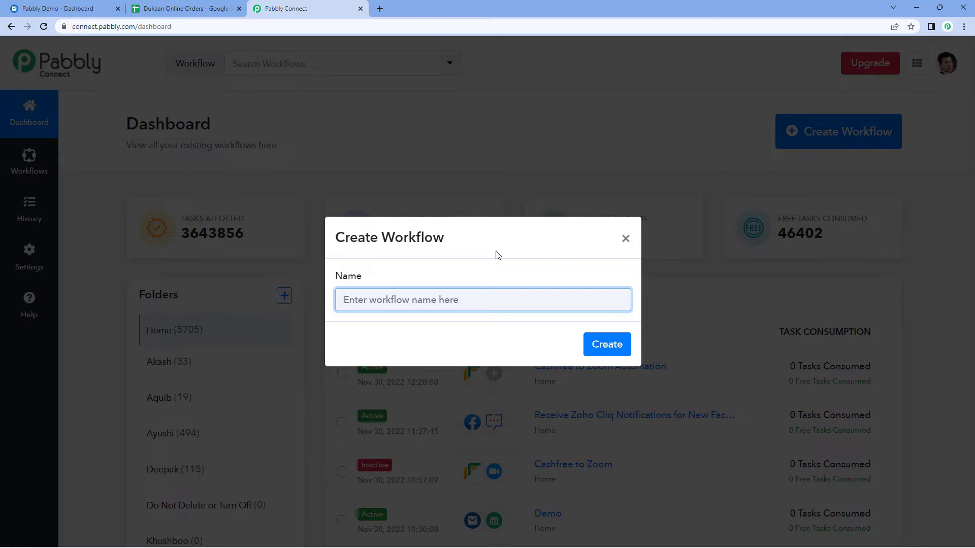
text(Dukaan App to Google Sheets)
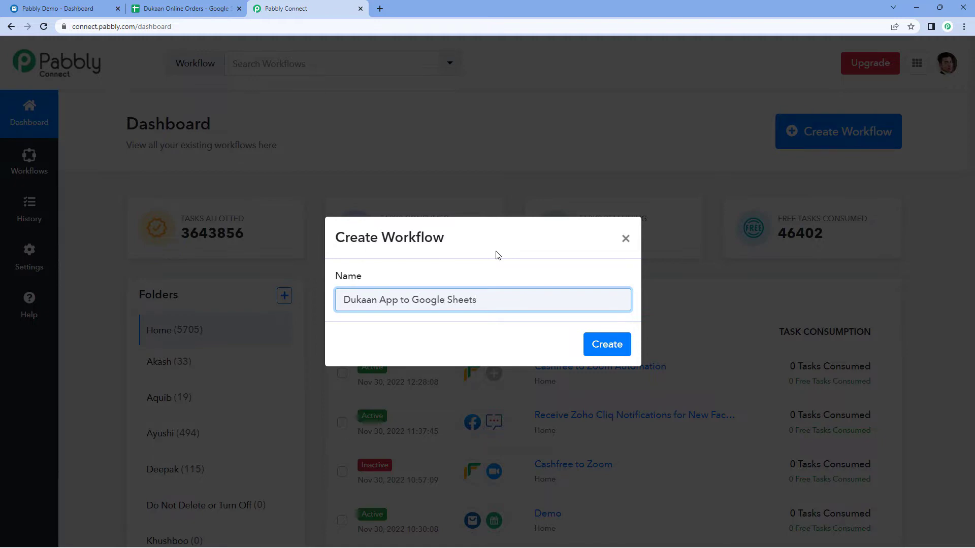
click(607, 344)
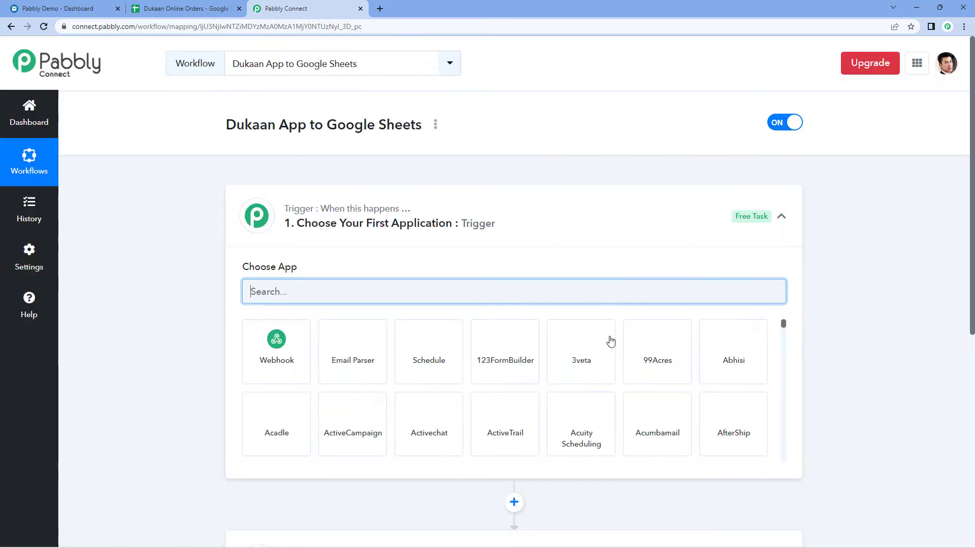
click(496, 208)
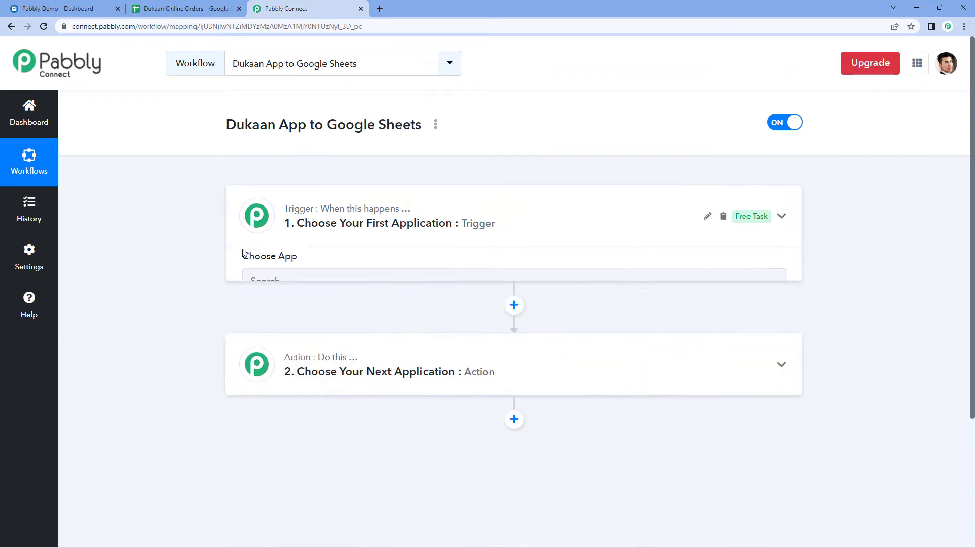
scroll(205, 223, down, 1)
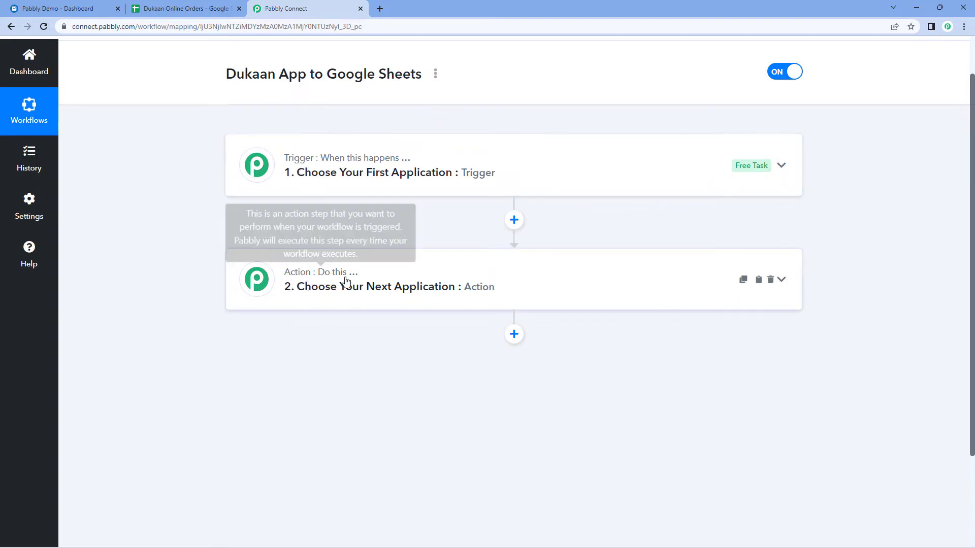
click(450, 156)
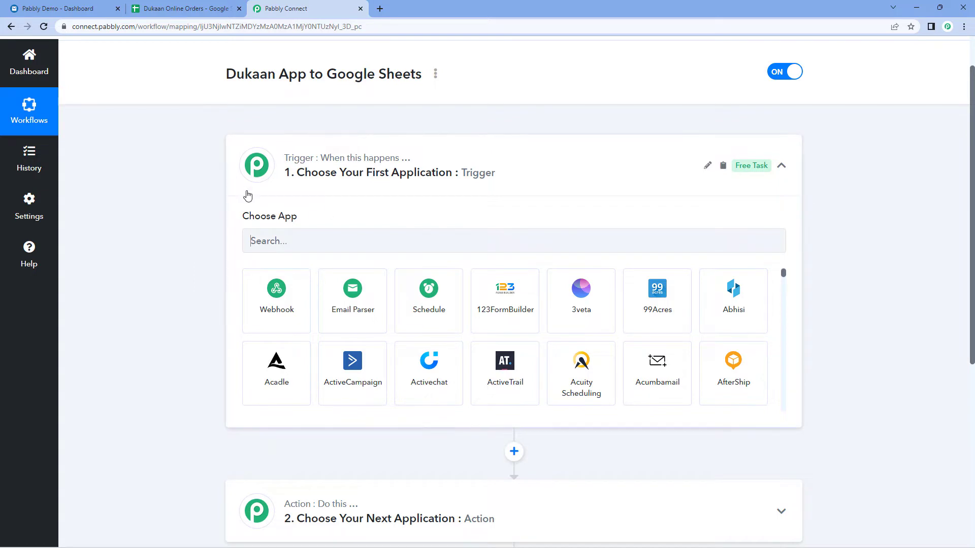
Set the trigger to Dukaan App with the New Order Received event.
scroll(251, 181, down, 1)
click(310, 189)
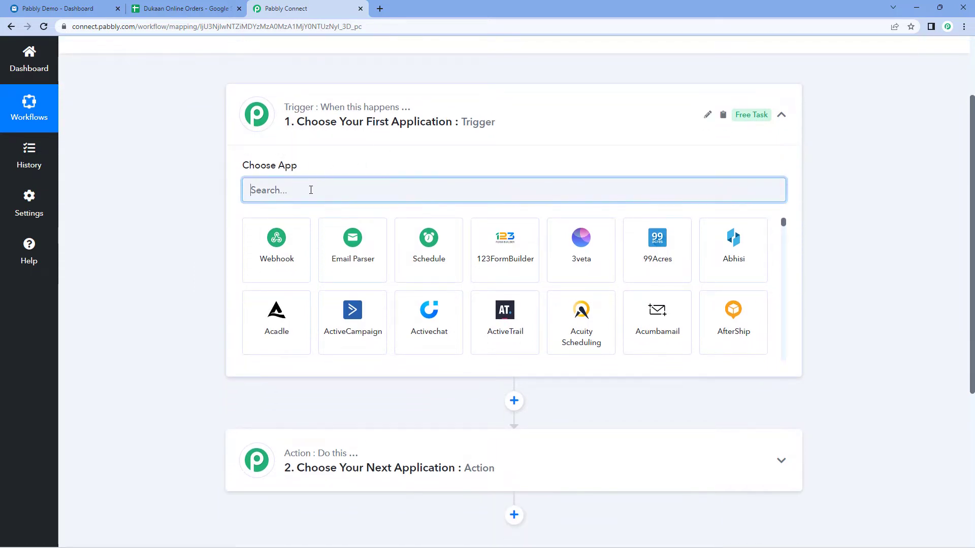
text(Dukaan)
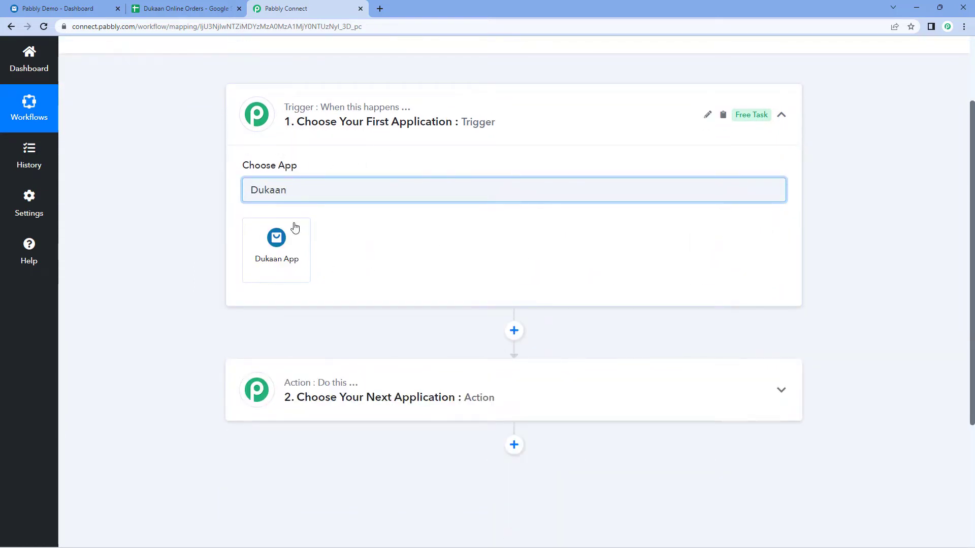
click(295, 228)
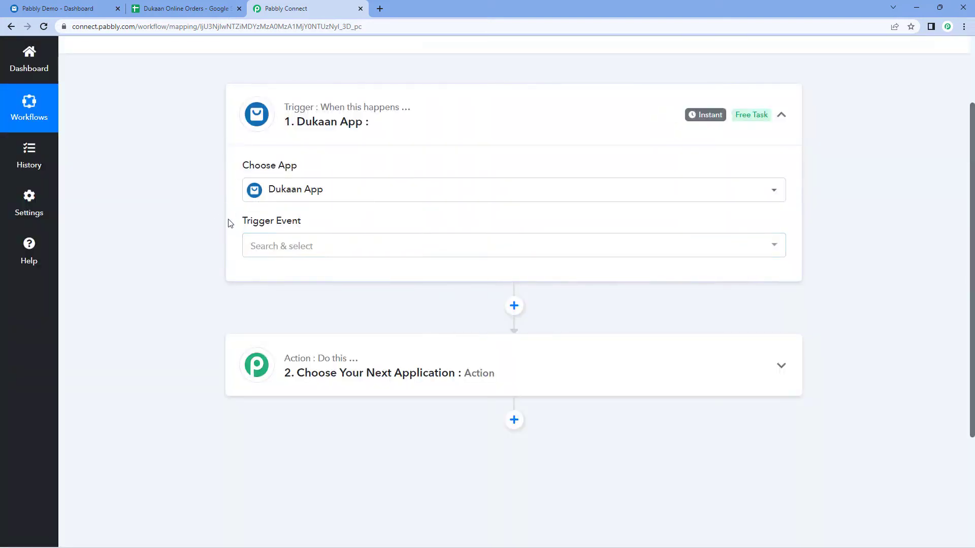
click(328, 252)
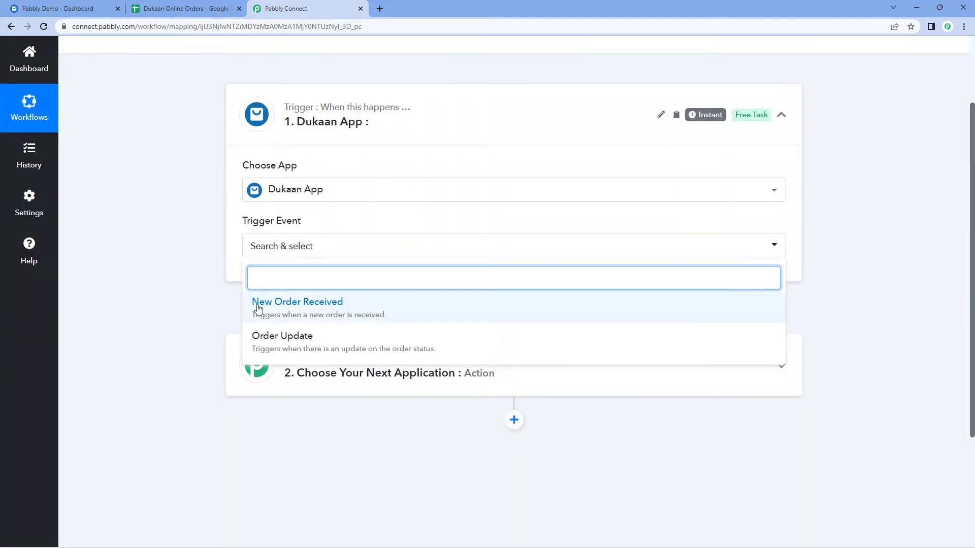
click(367, 309)
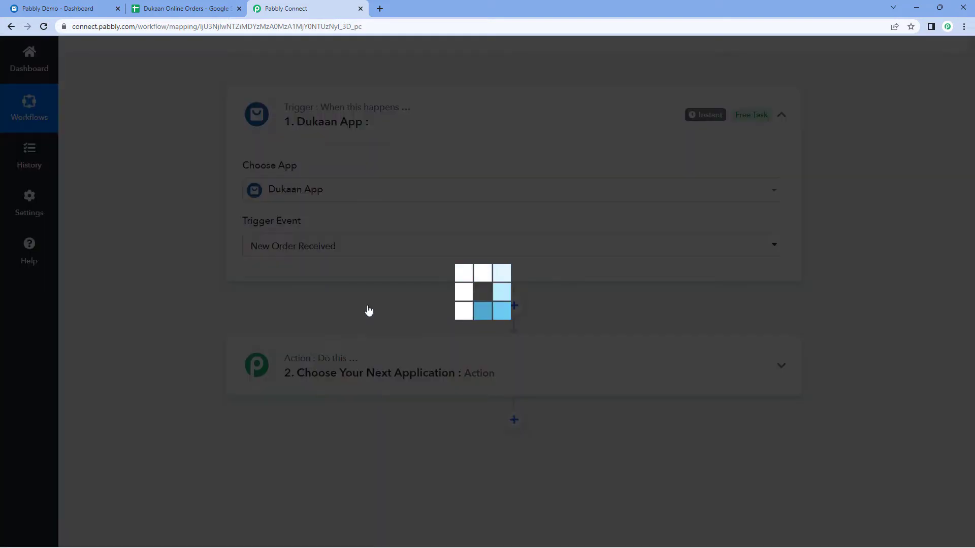
Copy the webhook URL, start capturing the webhook response, and go to the Dukaan dashboard.
scroll(355, 262, down, 1)
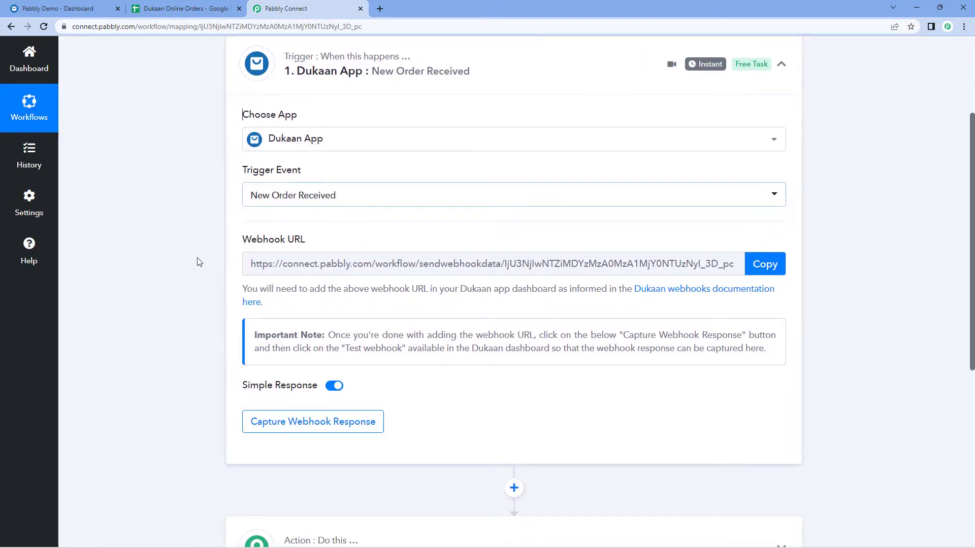
mouse_move(299, 250)
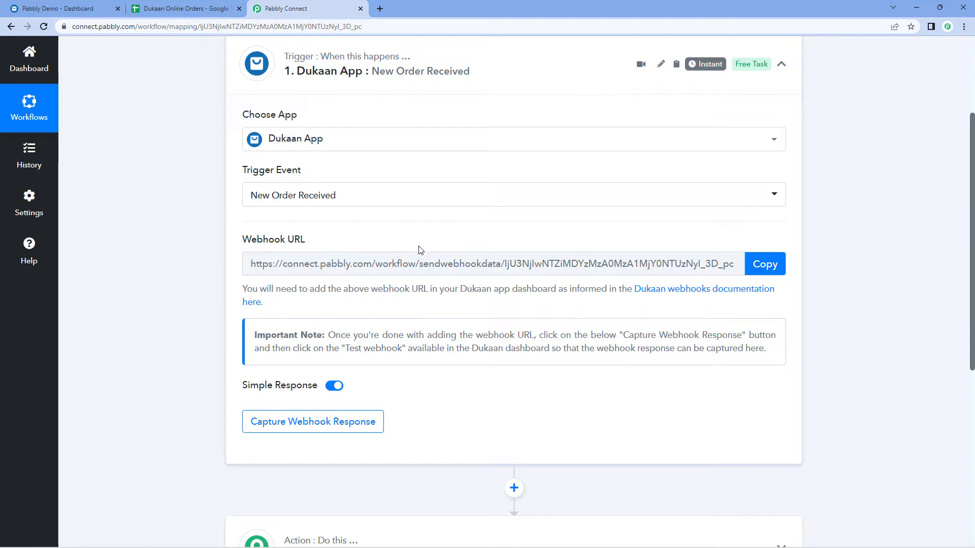
click(765, 264)
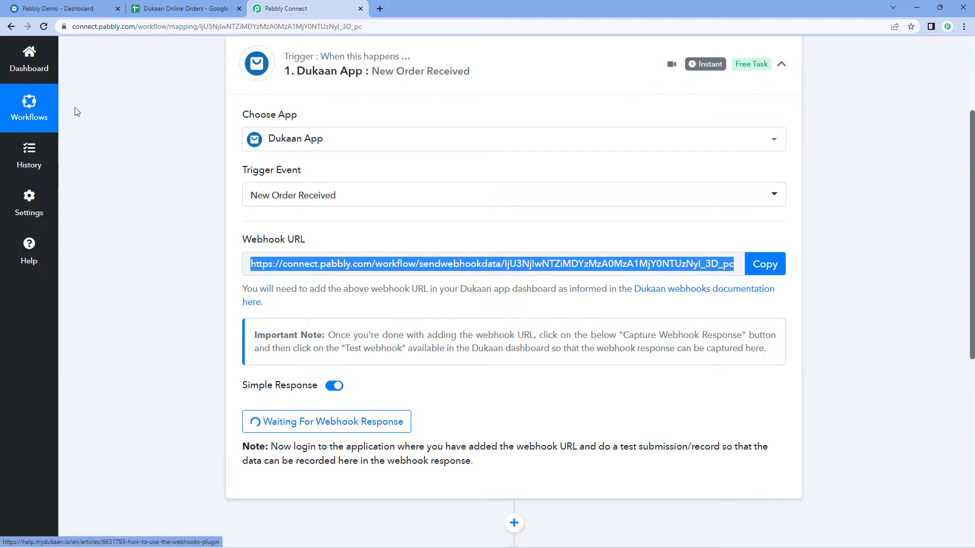
click(74, 6)
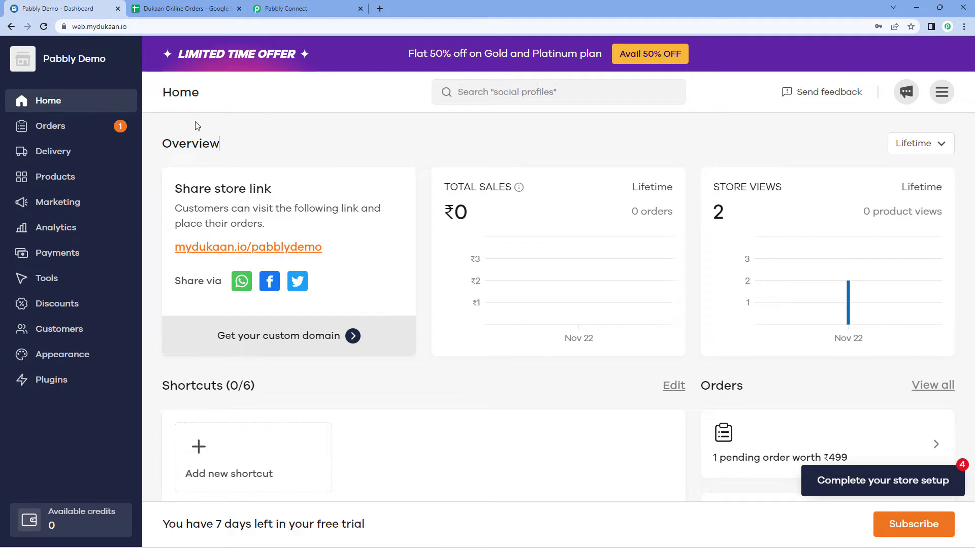
Find the Webhooks plugin among Dukaan's plugins, install it, and open its settings.
click(66, 385)
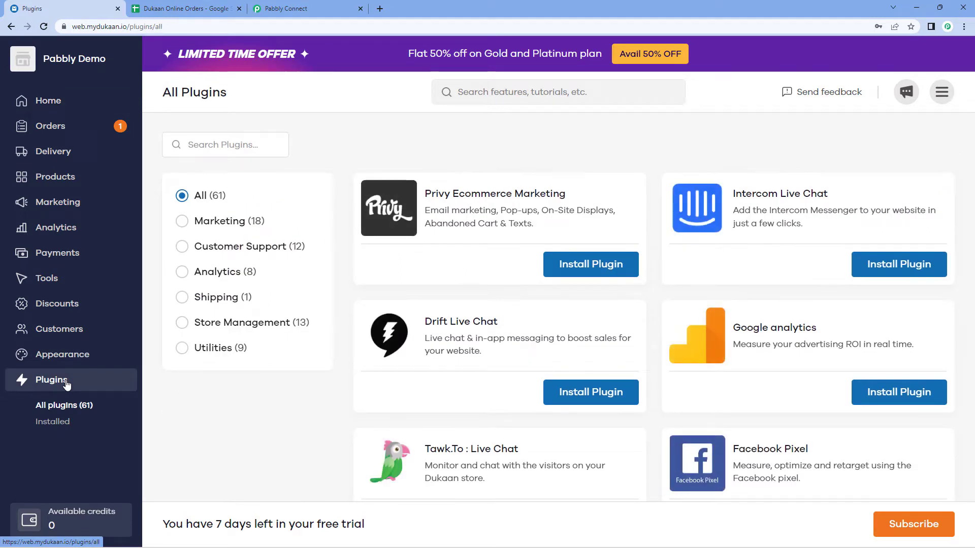
click(222, 141)
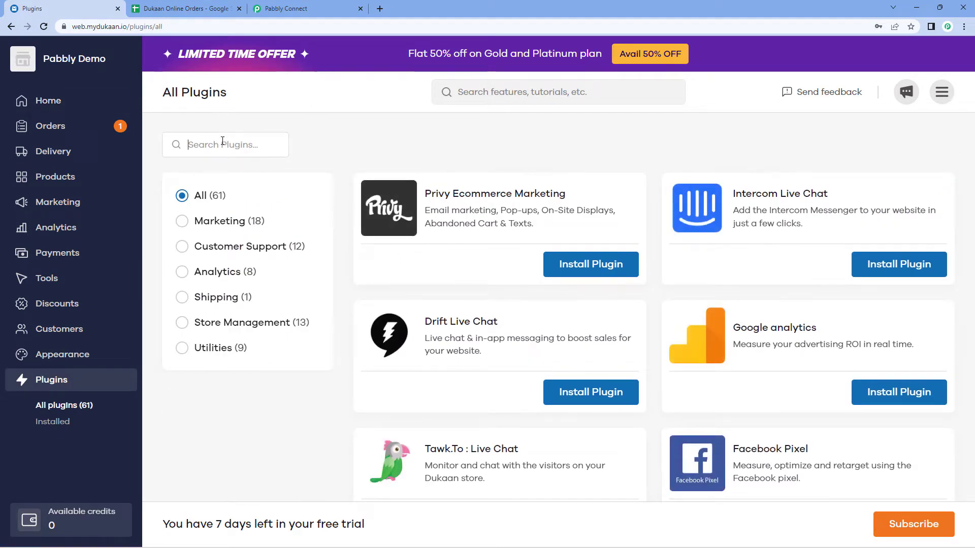
text(Webhook)
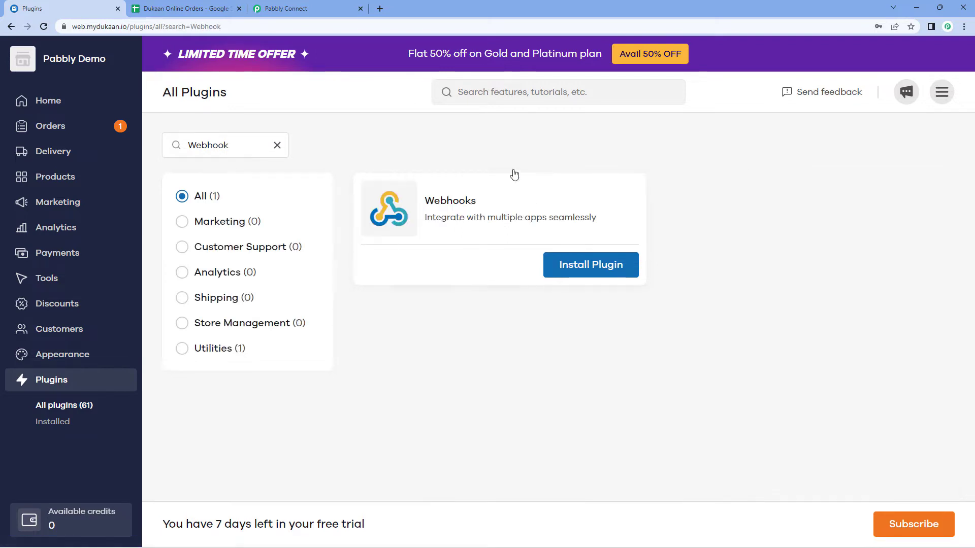
click(622, 269)
click(780, 185)
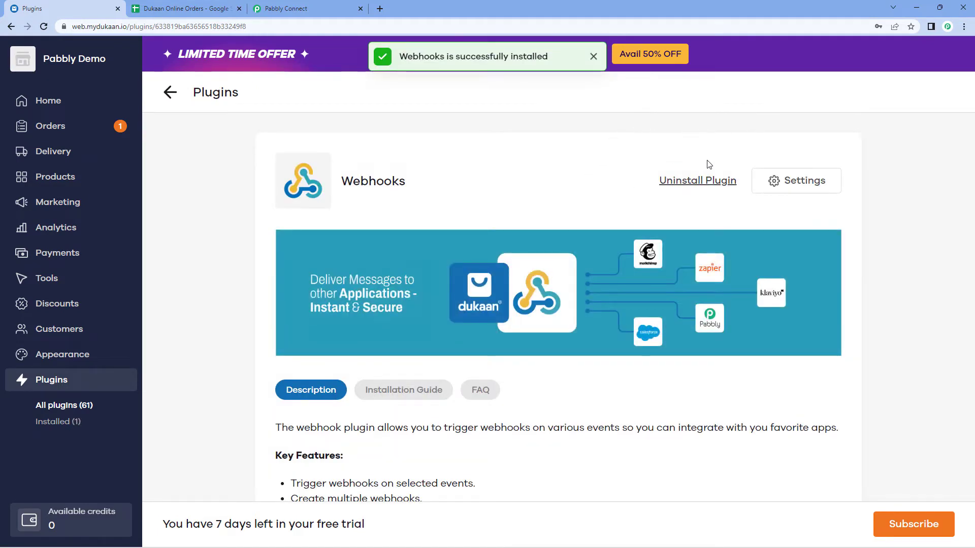
click(796, 180)
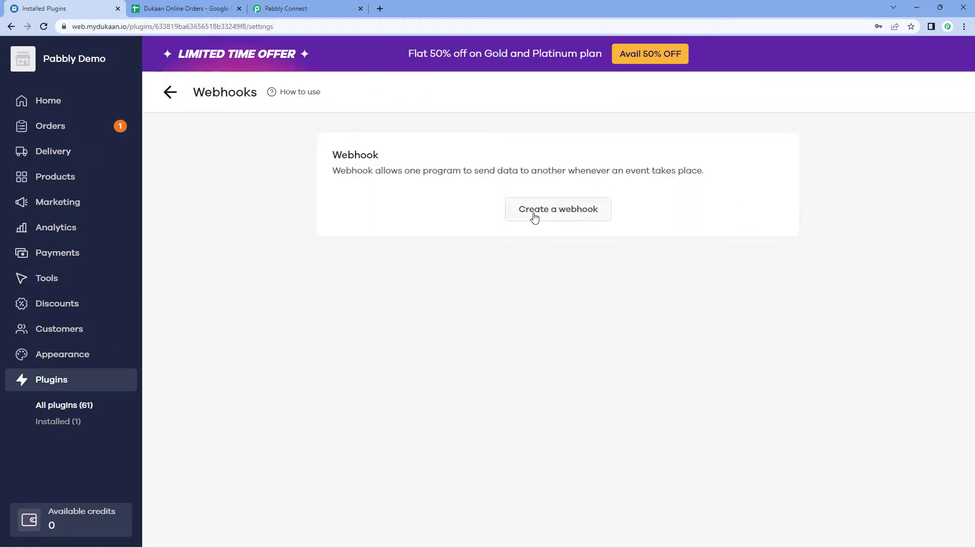
Save a New order received webhook with the pasted Pabbly Connect URL as callback.
click(561, 214)
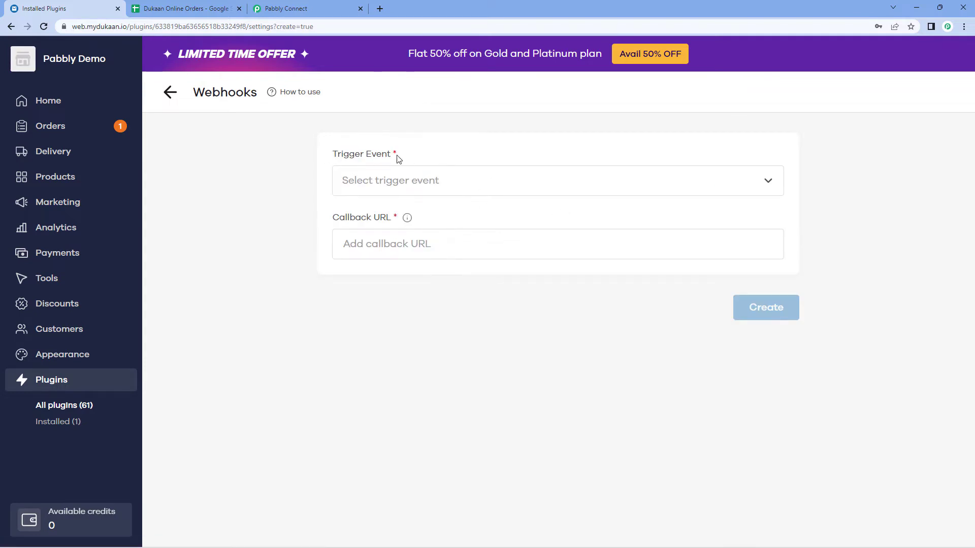
click(504, 184)
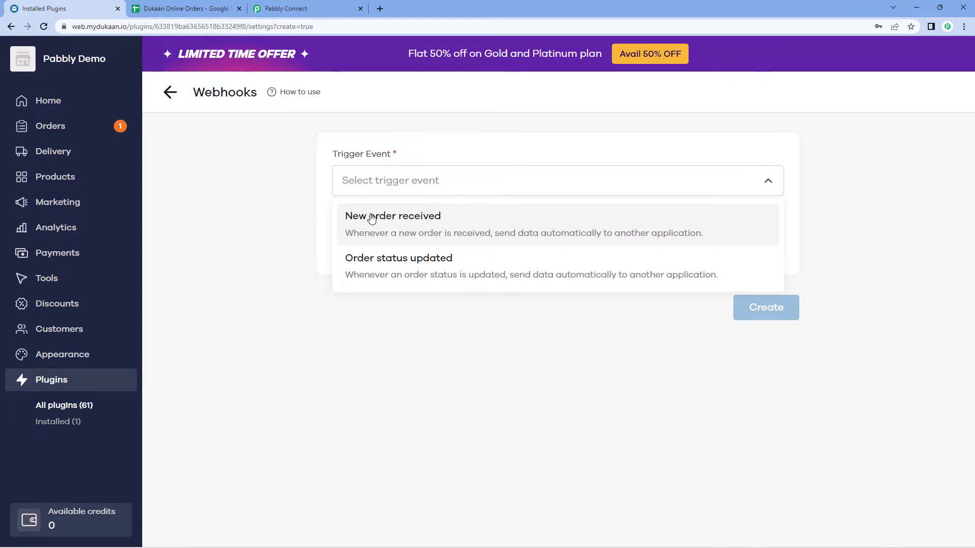
click(459, 222)
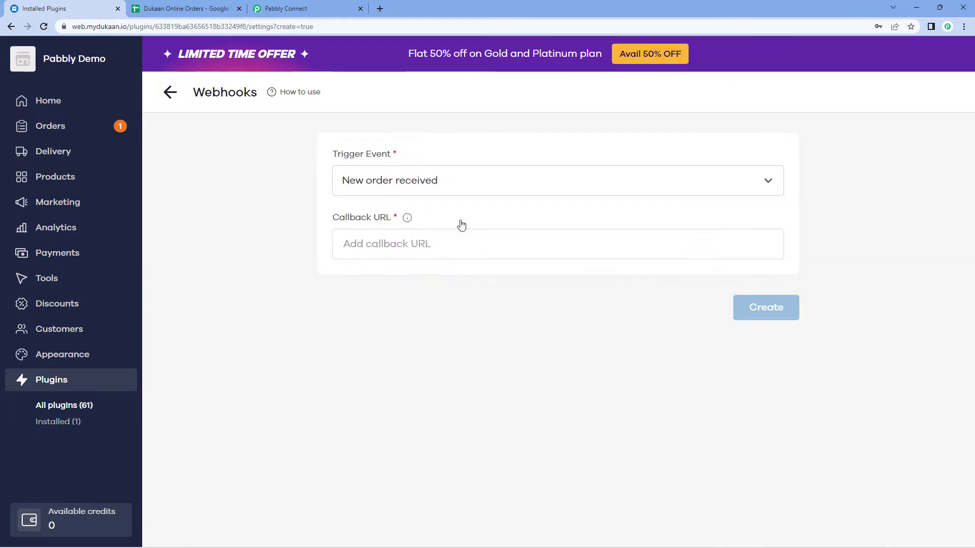
click(427, 242)
right_click(402, 239)
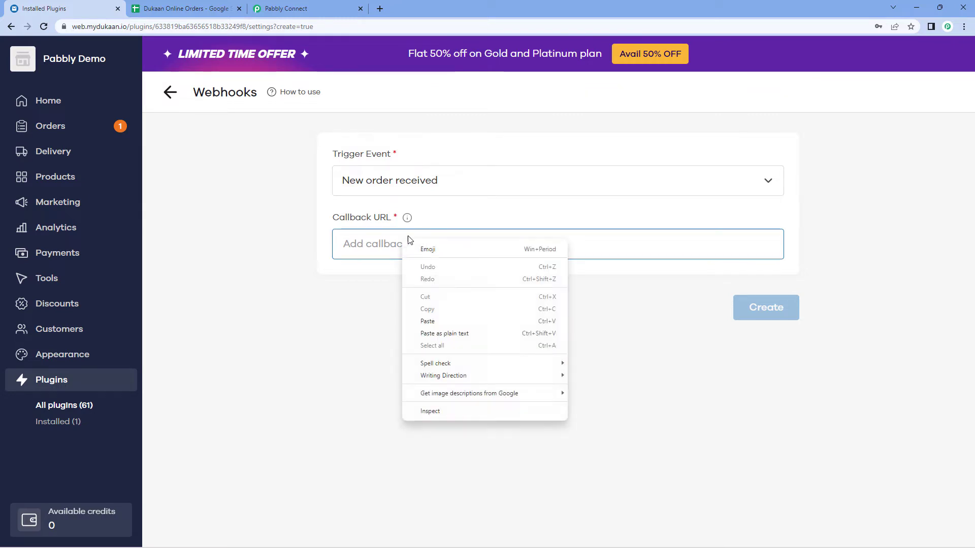
click(430, 321)
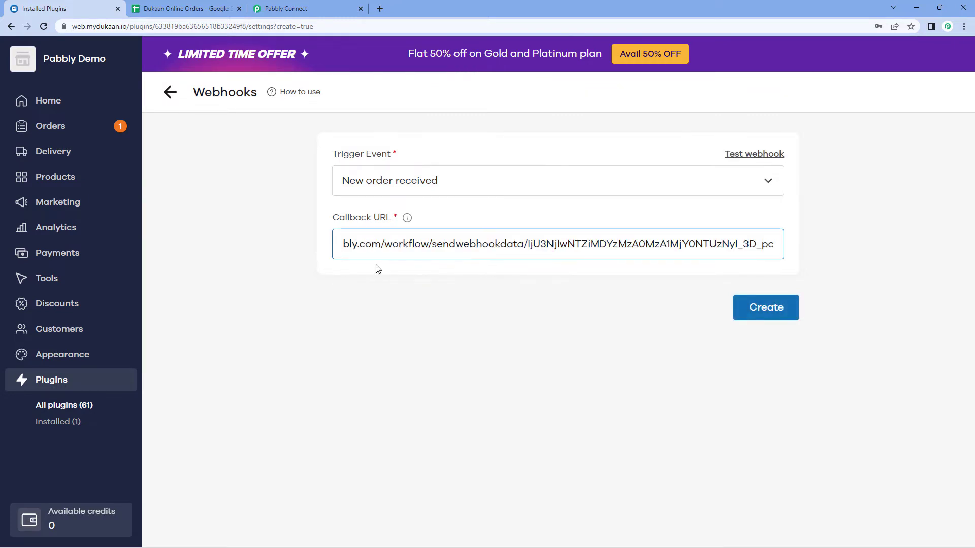
click(283, 6)
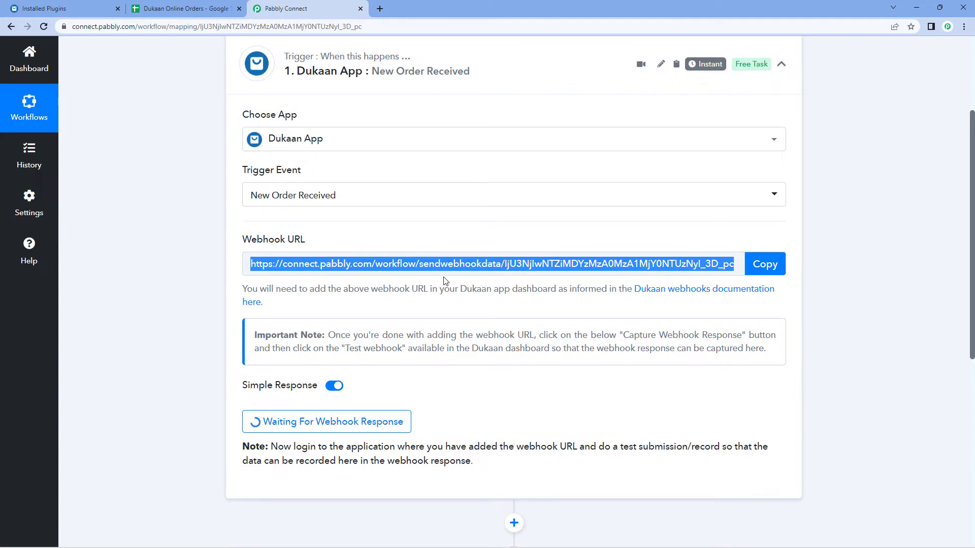
click(51, 8)
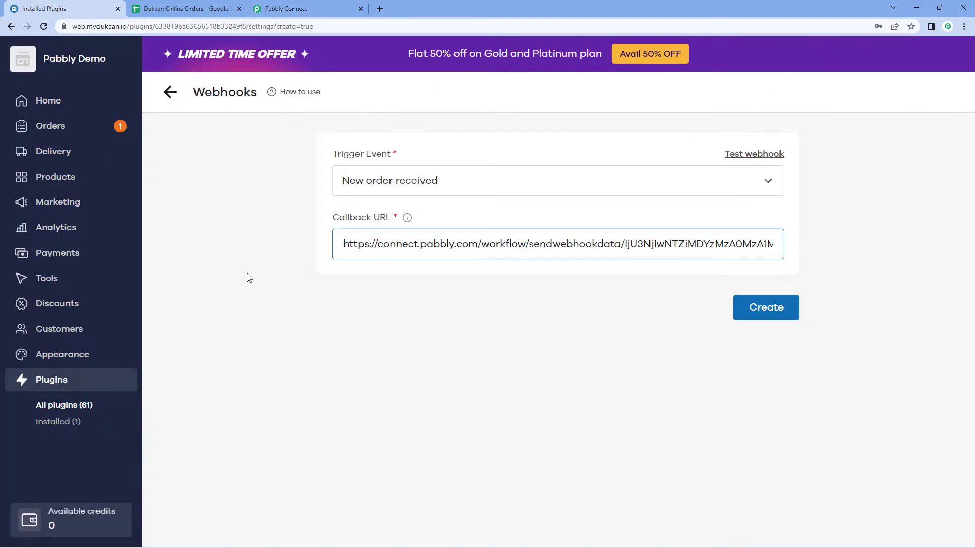
click(783, 314)
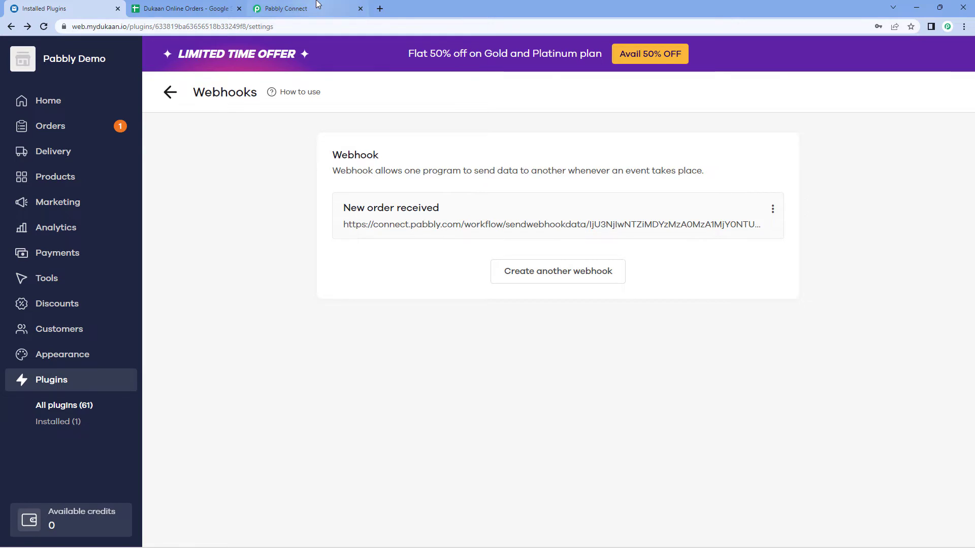
Check the Pabbly workflow, then return to Dukaan's Home dashboard.
click(294, 9)
scroll(427, 379, down, 1)
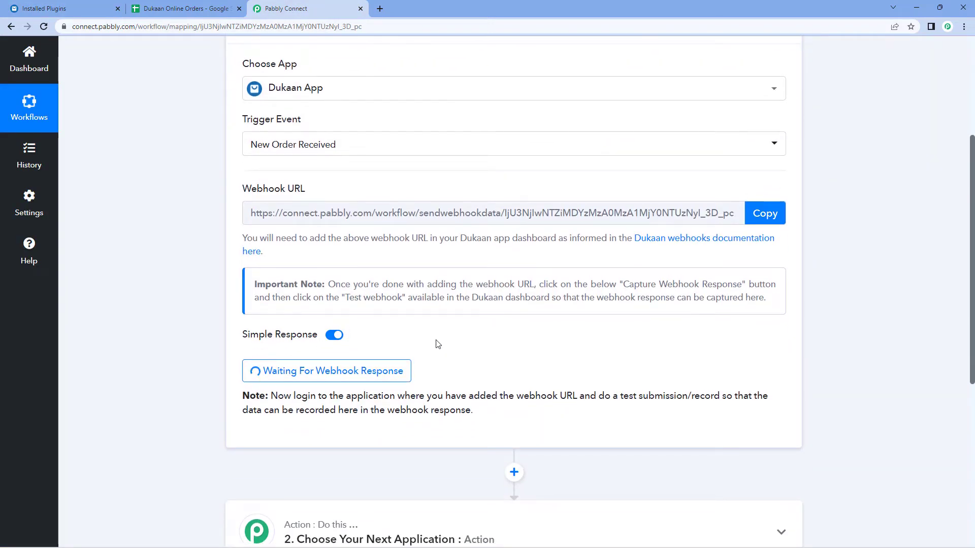
click(61, 8)
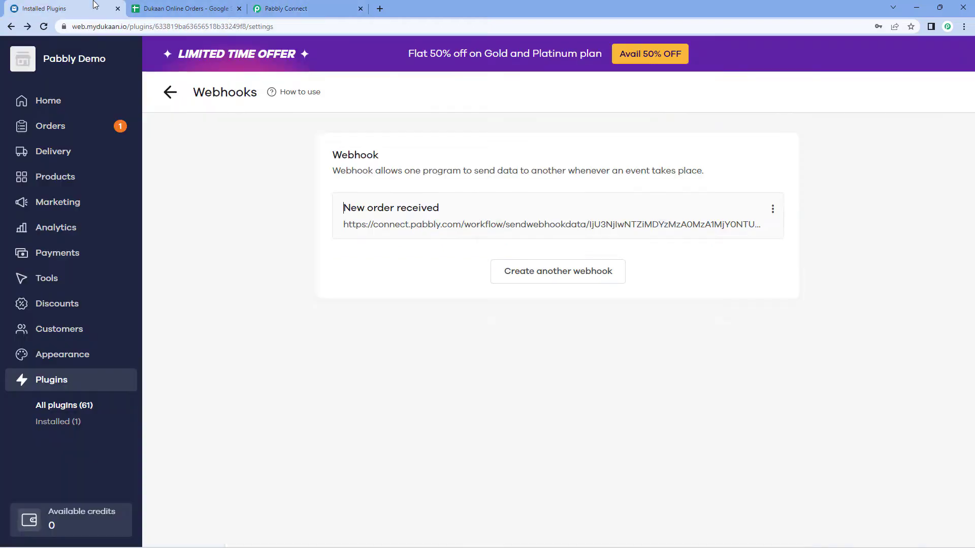
click(47, 101)
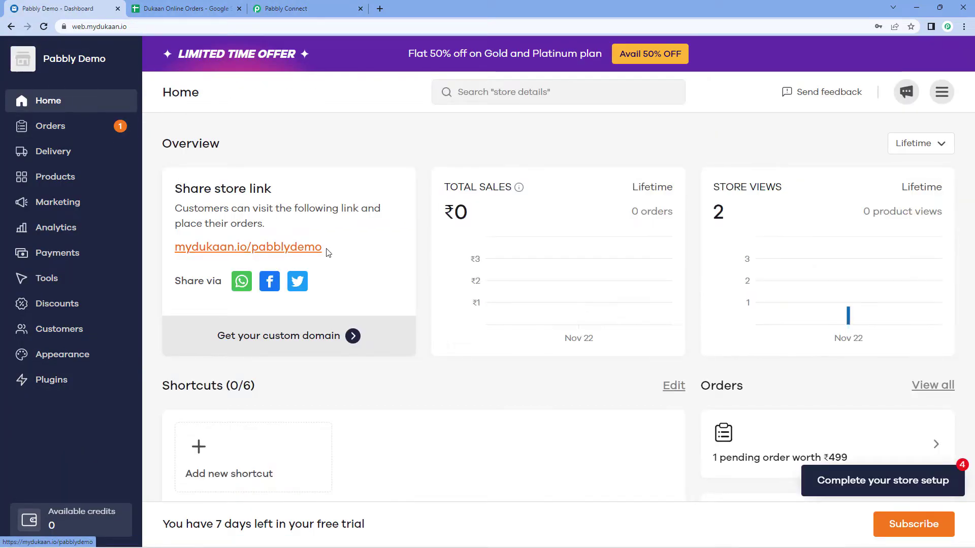
Copy the store link and load the online store in a new browser tab.
drag(324, 249, 218, 260)
right_click(217, 260)
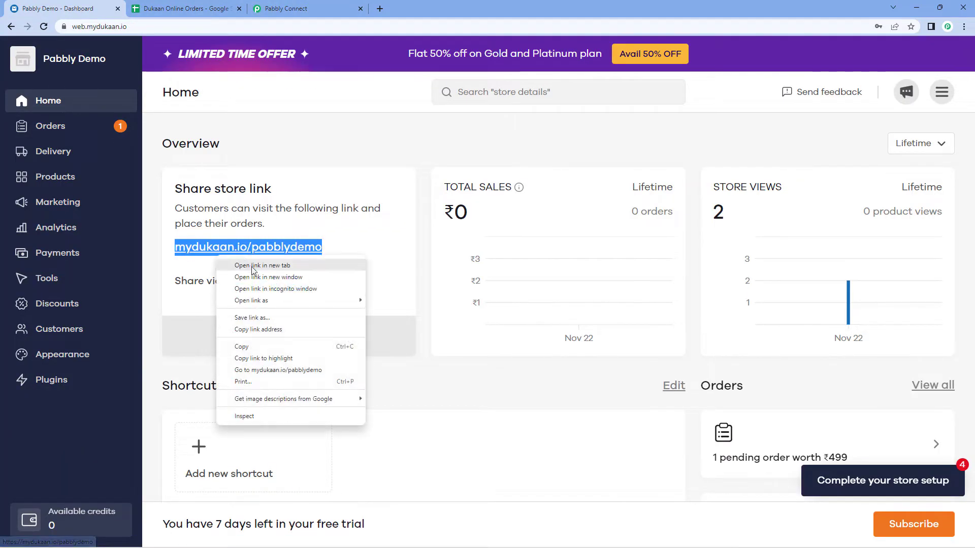
click(245, 345)
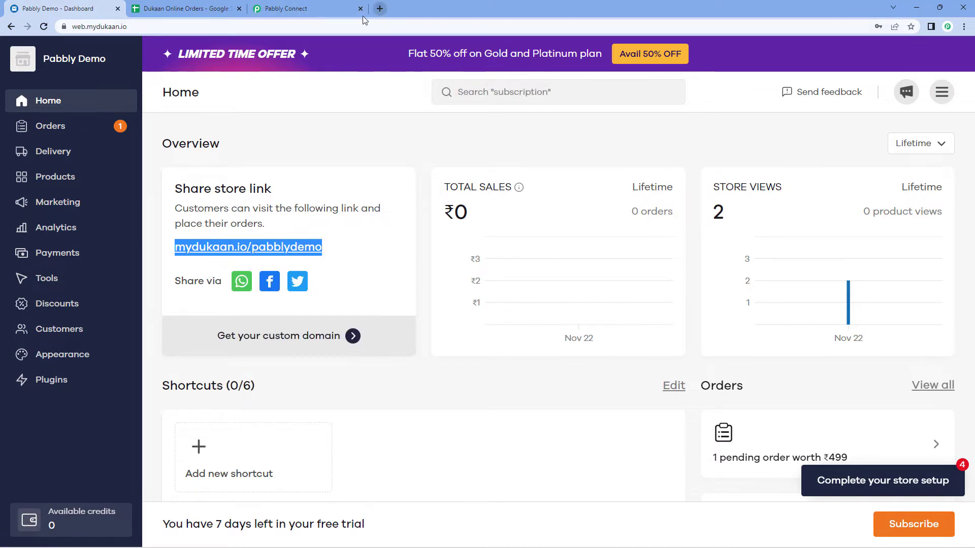
click(380, 9)
right_click(352, 25)
click(375, 93)
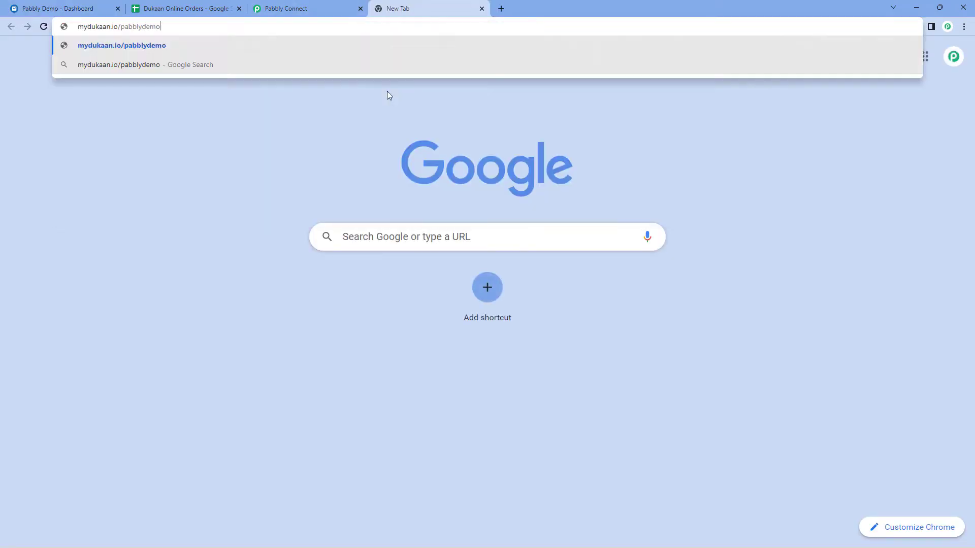
key(Return)
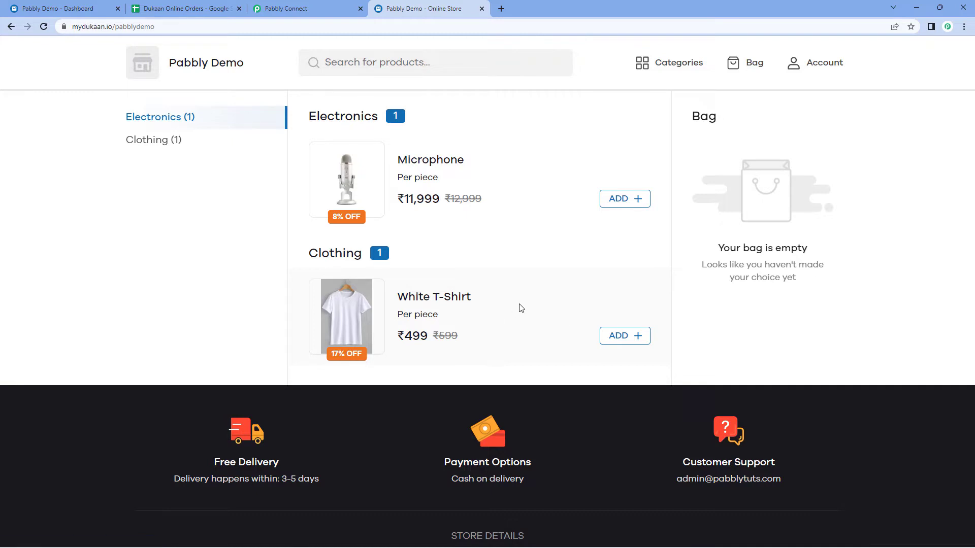
Buy one White T-Shirt in size M and continue to the shipping address form.
click(639, 337)
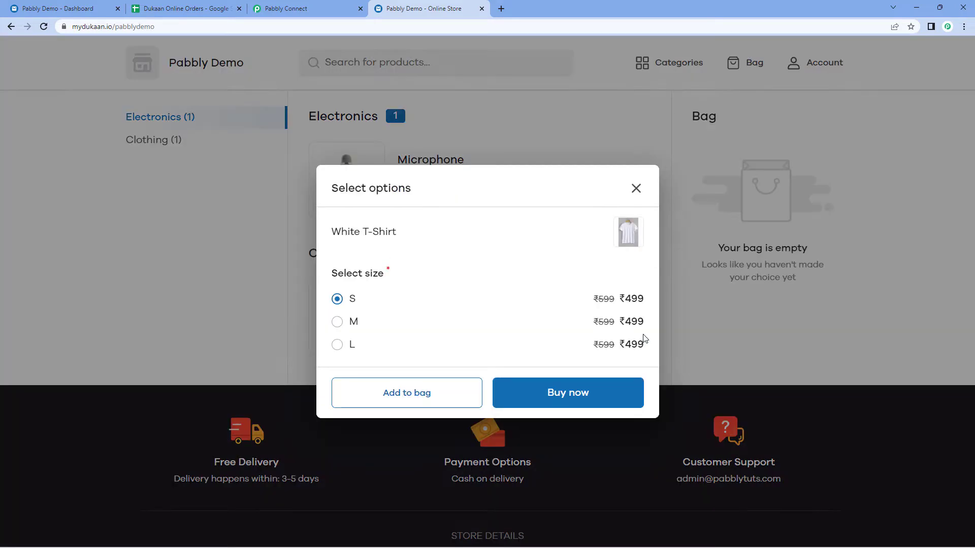
click(340, 324)
click(614, 399)
click(614, 399)
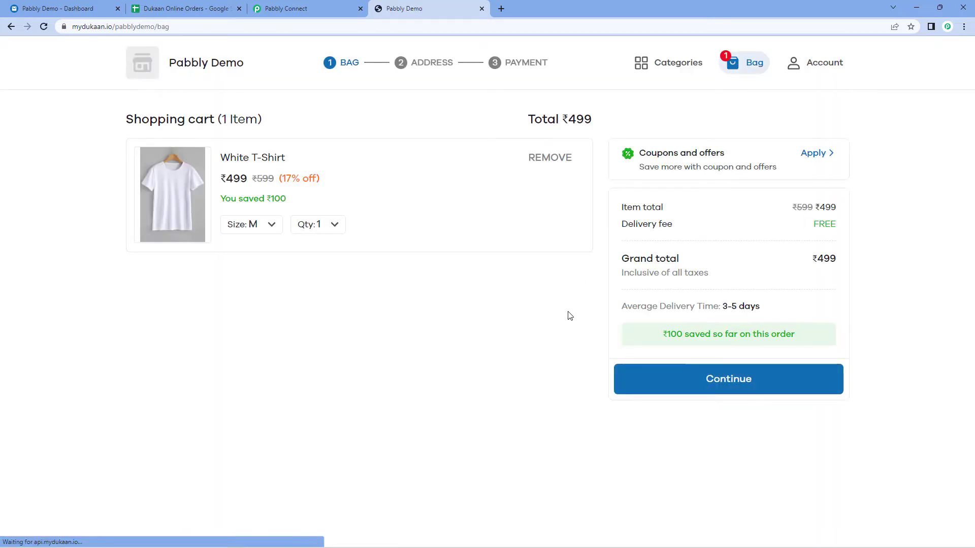
click(647, 385)
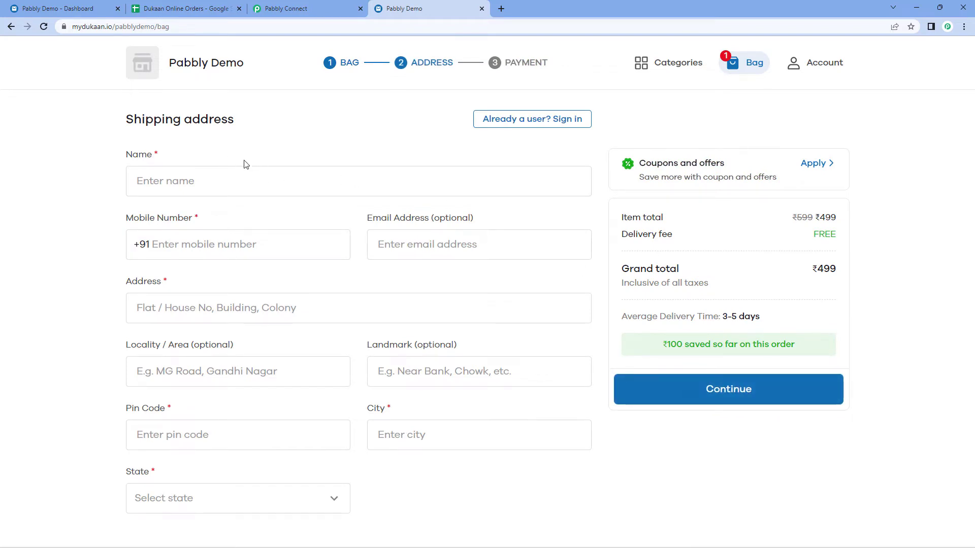
Fill in the shipping form with the customer's name, mobile, e-mail, street address and pin code.
click(215, 181)
text(D)
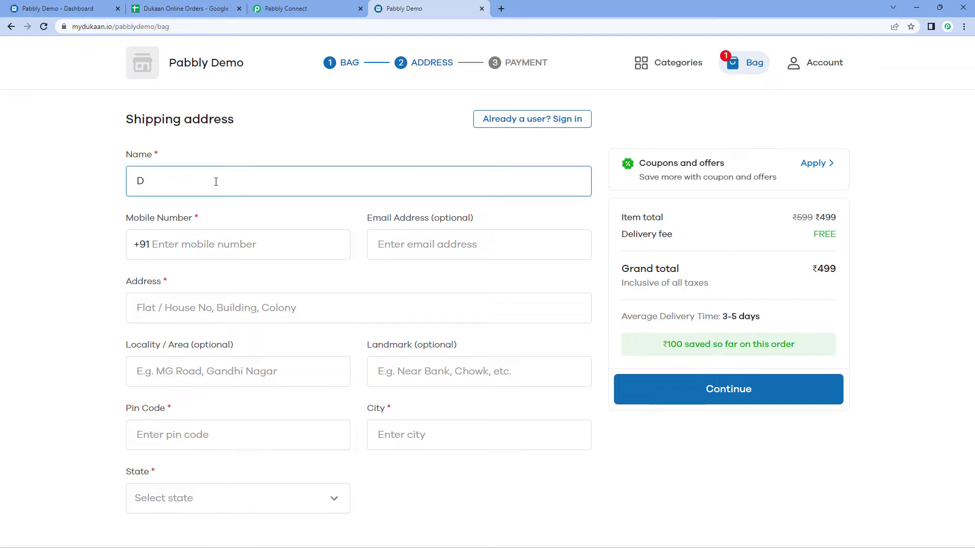
text(eummy Use)
text(r)
click(208, 239)
text(93)
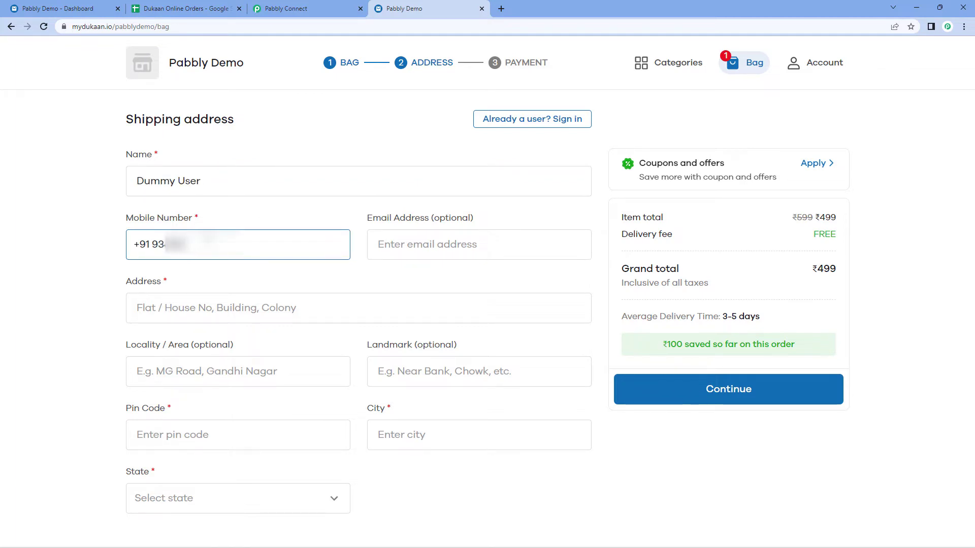
click(454, 238)
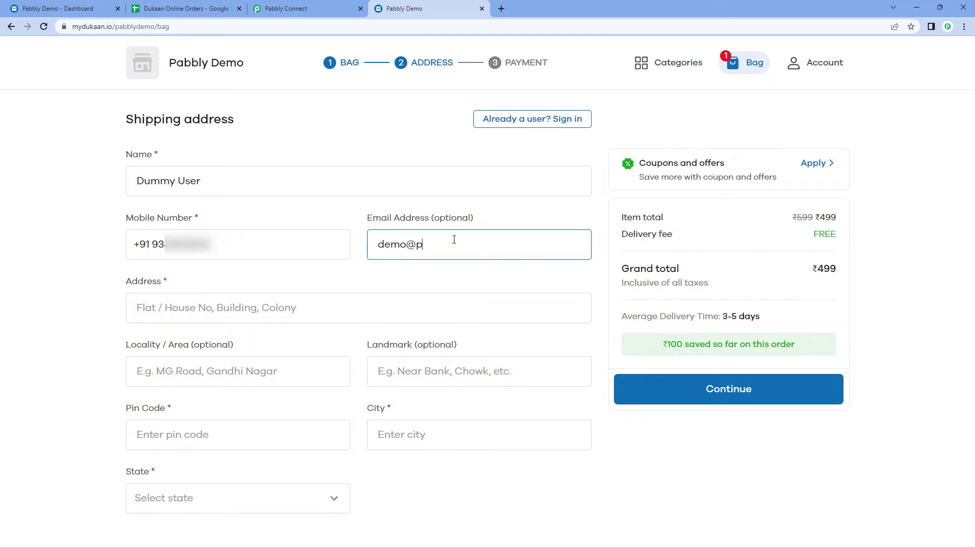
click(202, 301)
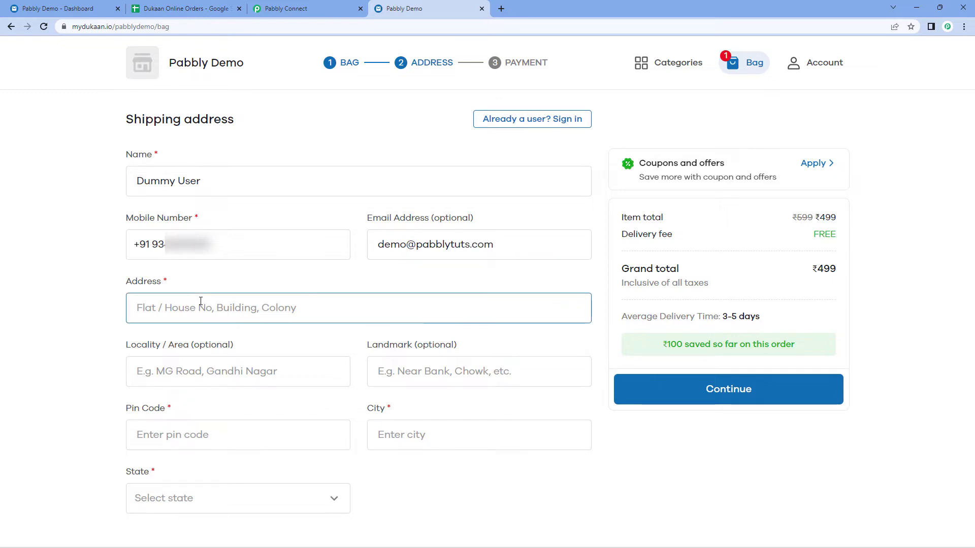
text(A-101)
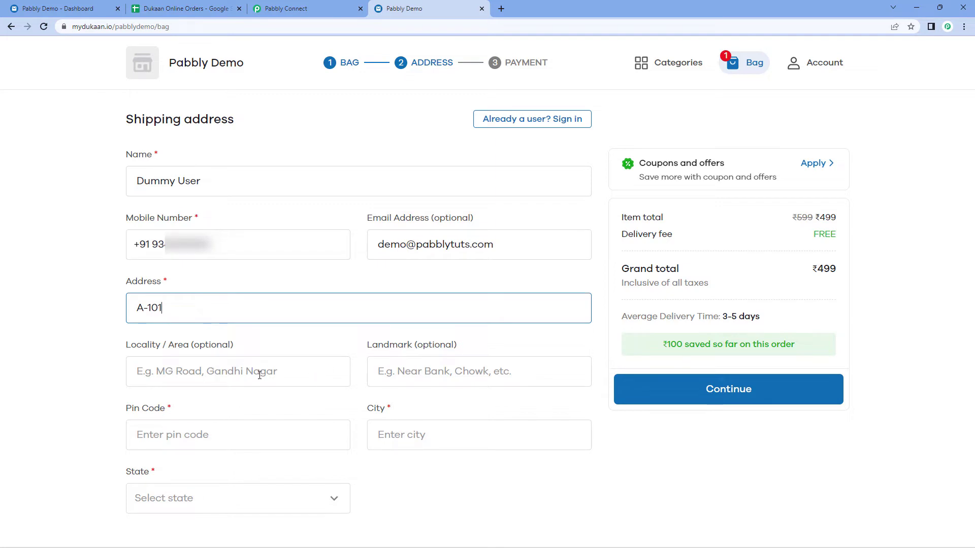
click(210, 438)
text(462)
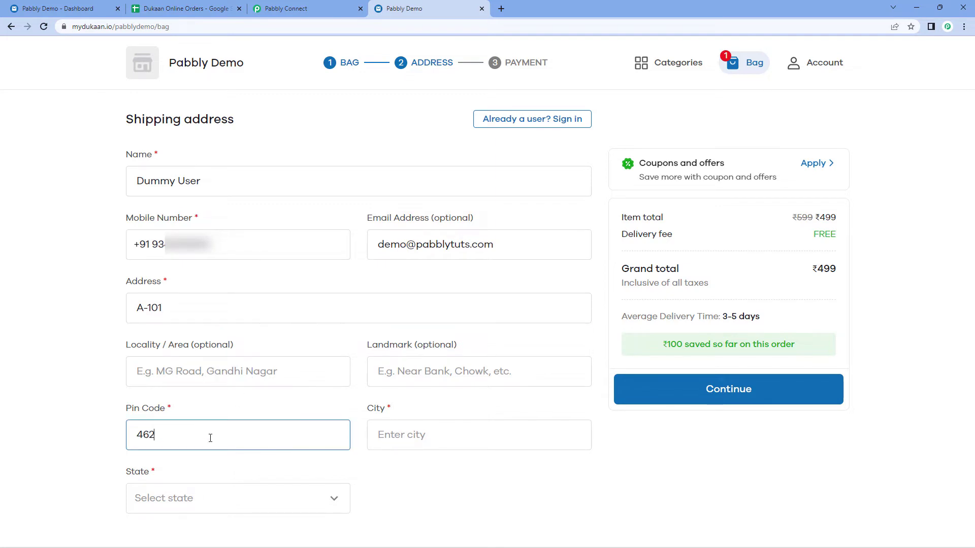
text(039)
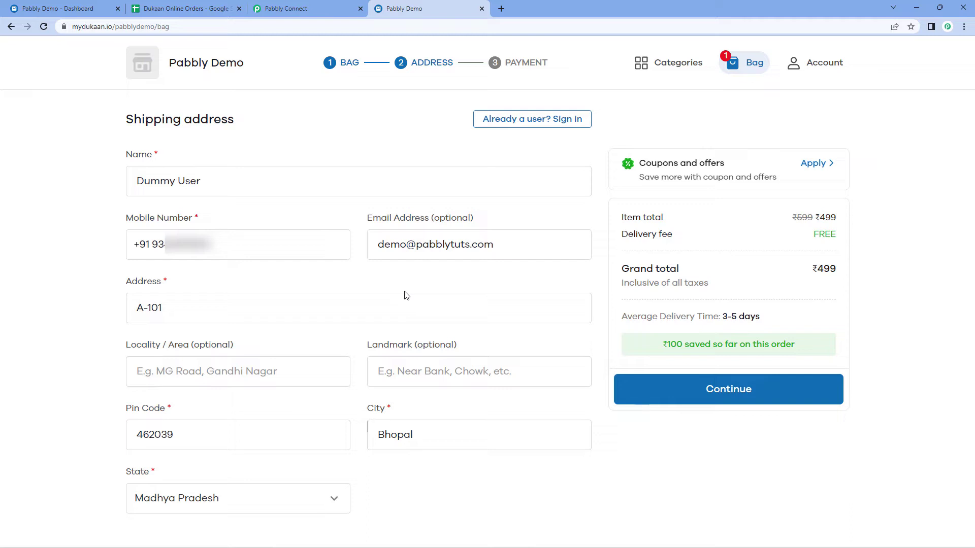
Place the order with Cash on delivery and return to the Pabbly Connect tab.
click(644, 384)
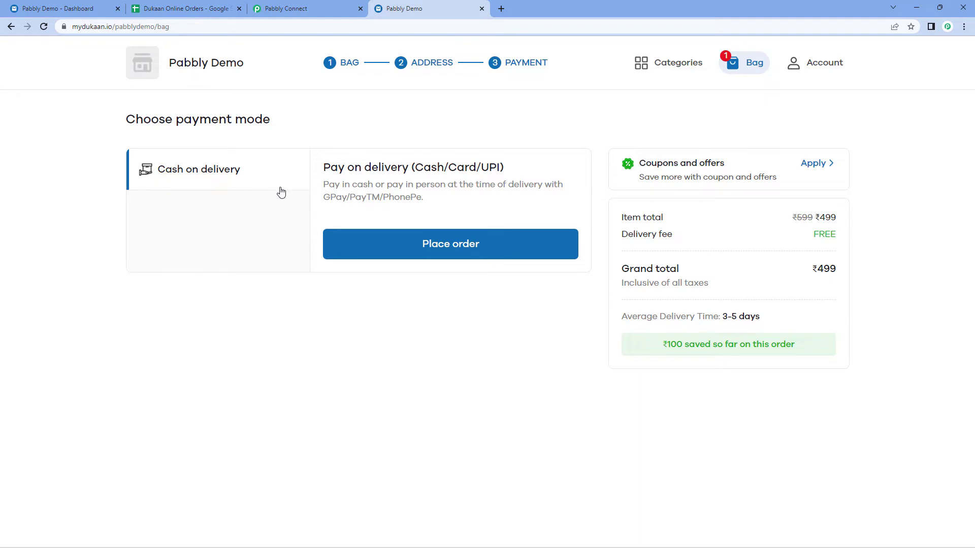
click(518, 247)
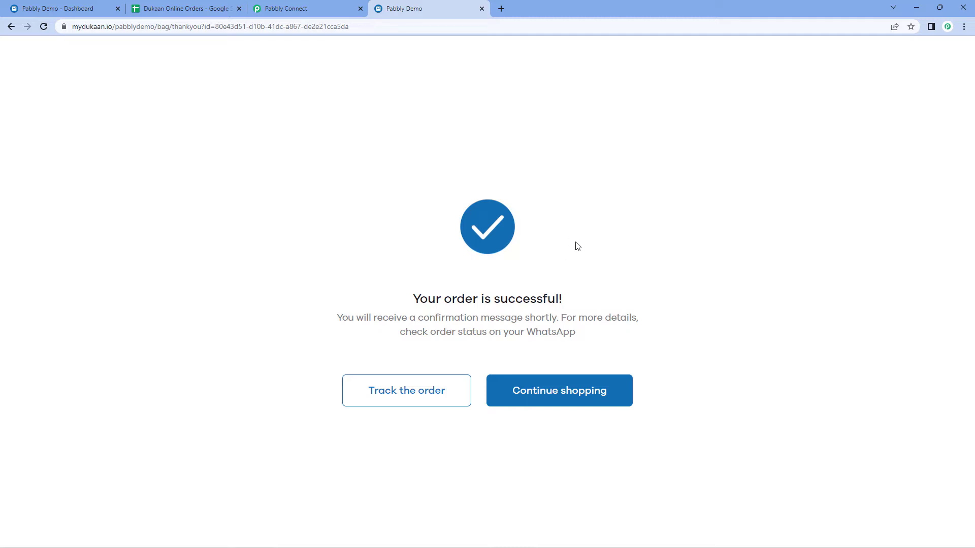
click(332, 7)
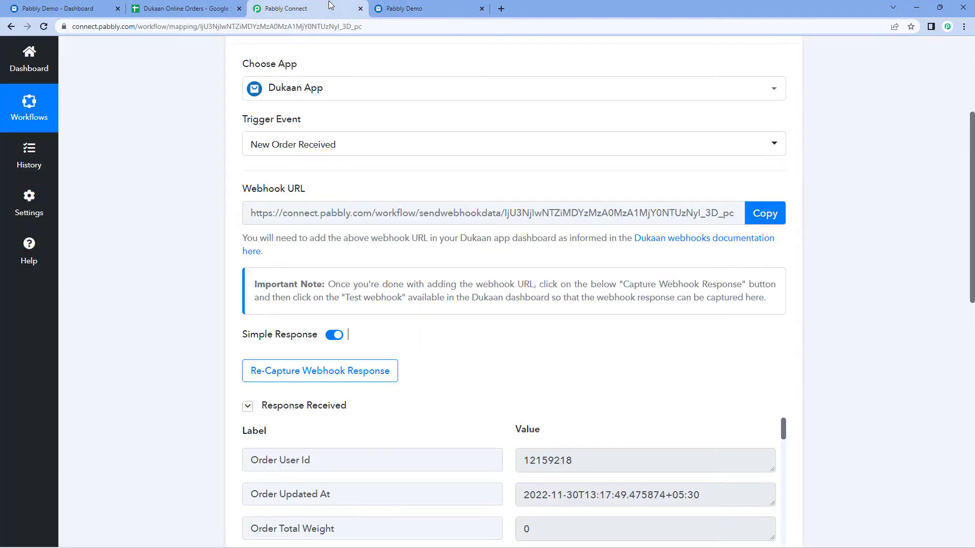
Review the captured order total of 499 and the shipping city, country and address.
scroll(164, 211, down, 4)
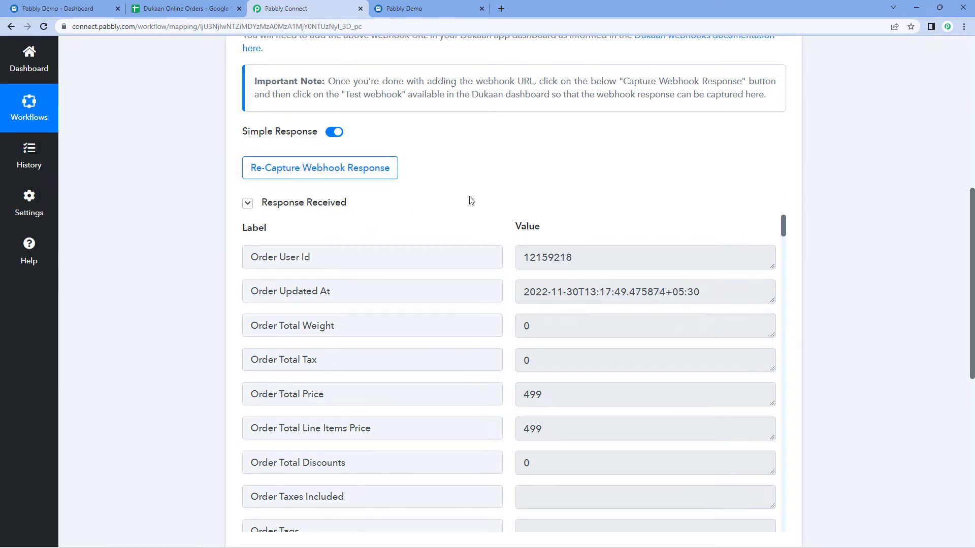
scroll(472, 201, down, 2)
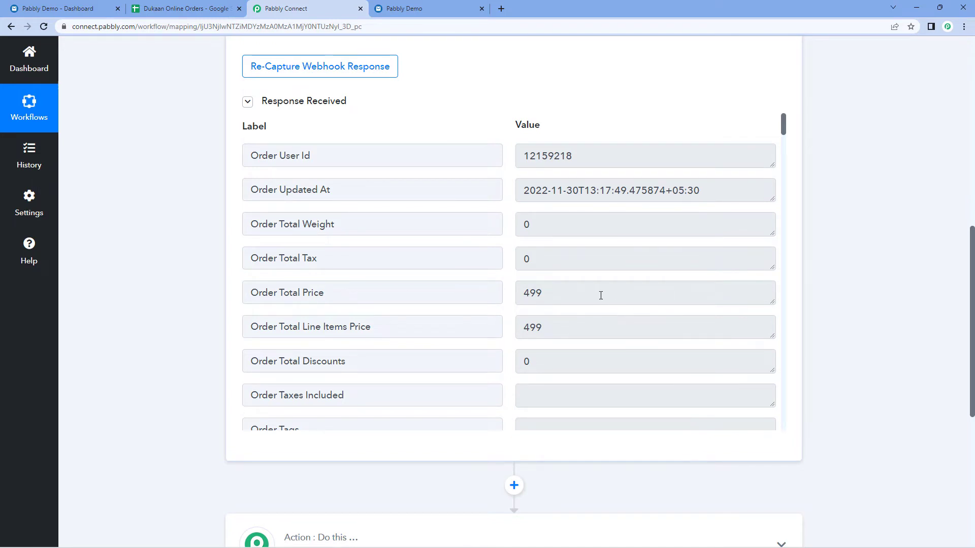
drag(600, 295, 568, 296)
click(508, 287)
click(569, 297)
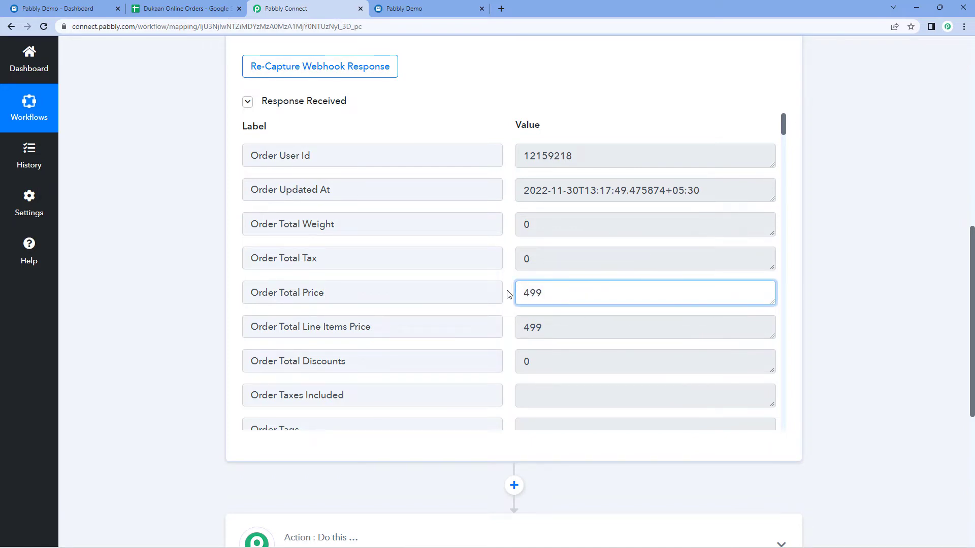
scroll(508, 293, down, 5)
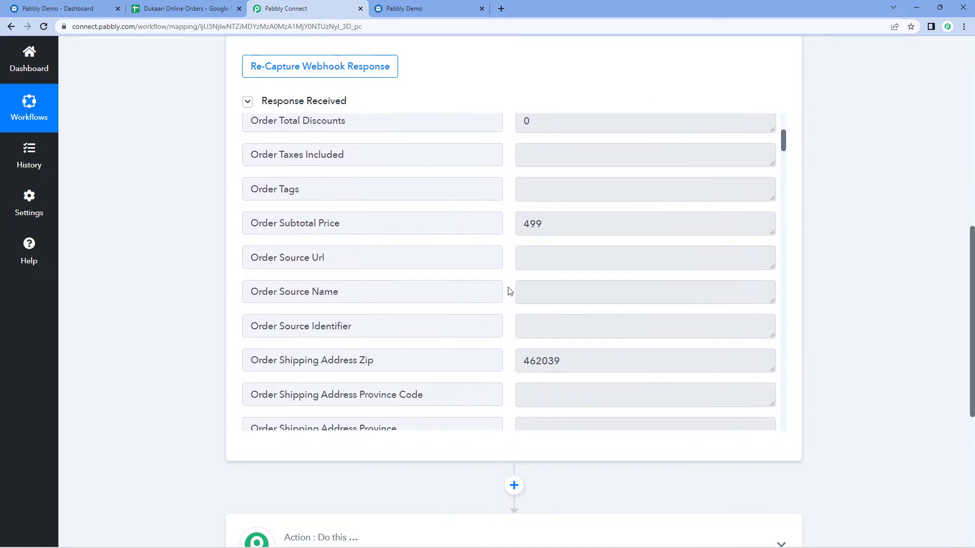
scroll(511, 291, down, 3)
drag(521, 343, 612, 349)
click(509, 281)
scroll(508, 281, down, 8)
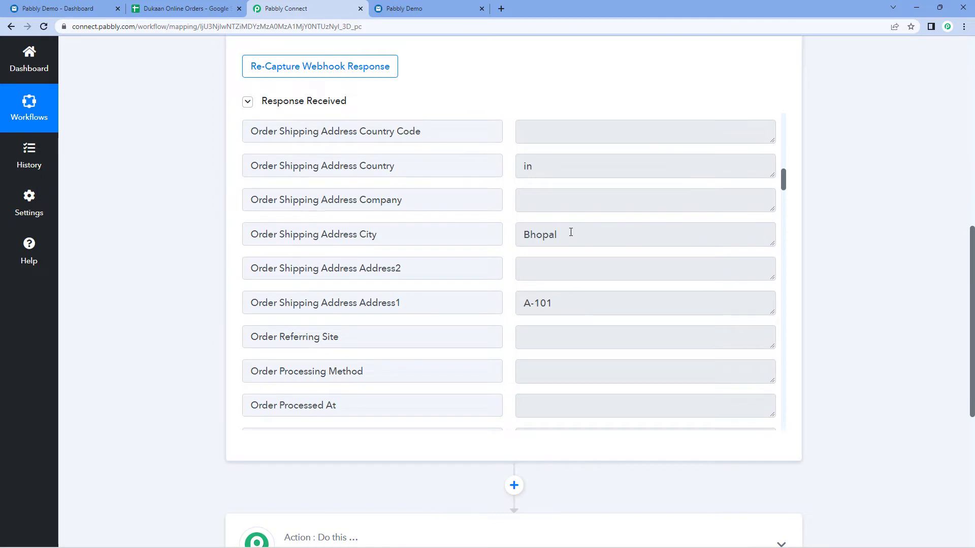
double_click(570, 231)
double_click(534, 164)
double_click(538, 304)
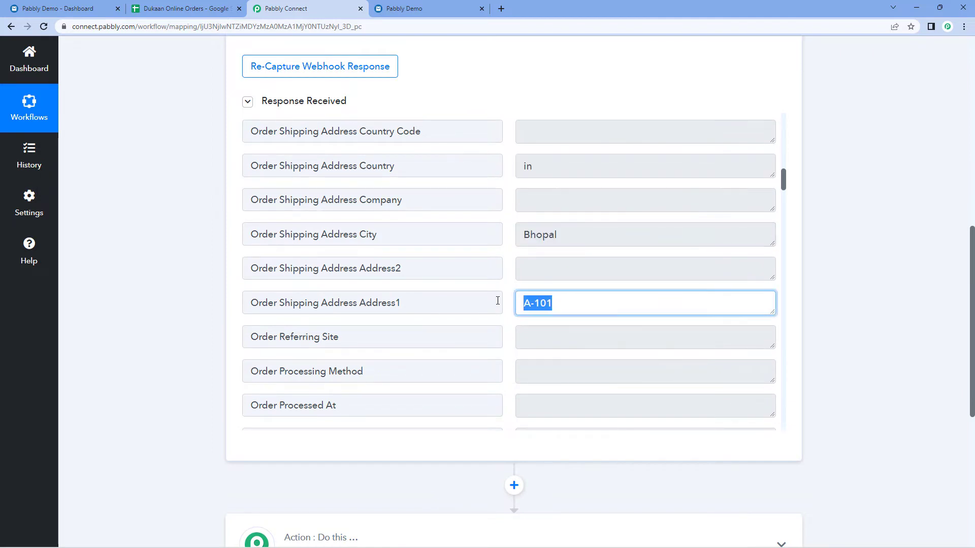
double_click(575, 240)
click(508, 228)
Review the White T-Shirt line item, e-mail and customer name, then expand the next action step.
scroll(509, 228, down, 4)
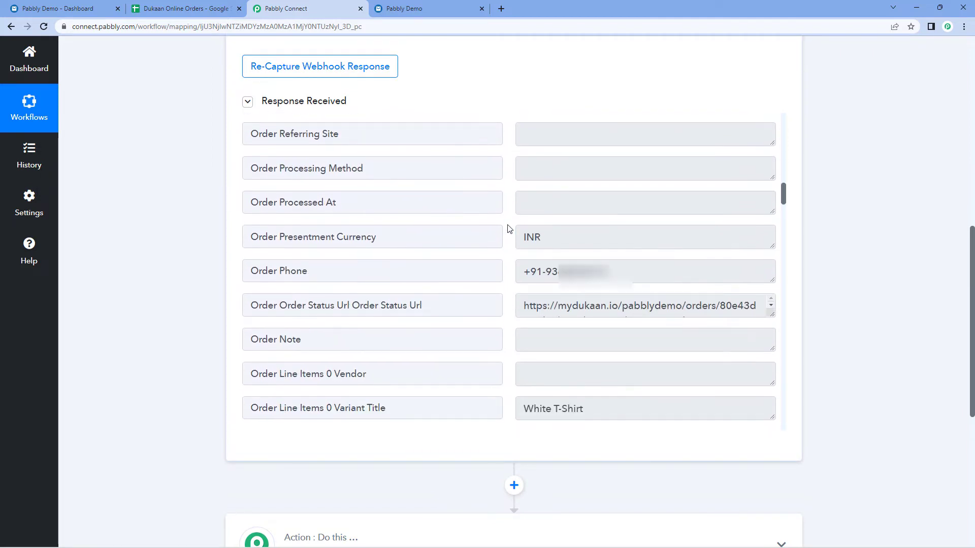
scroll(508, 228, down, 4)
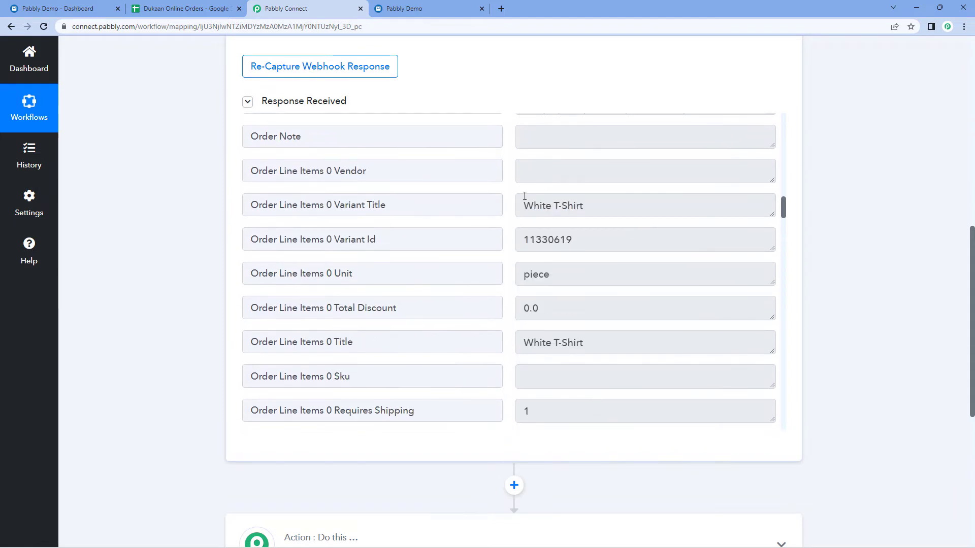
drag(520, 206, 597, 211)
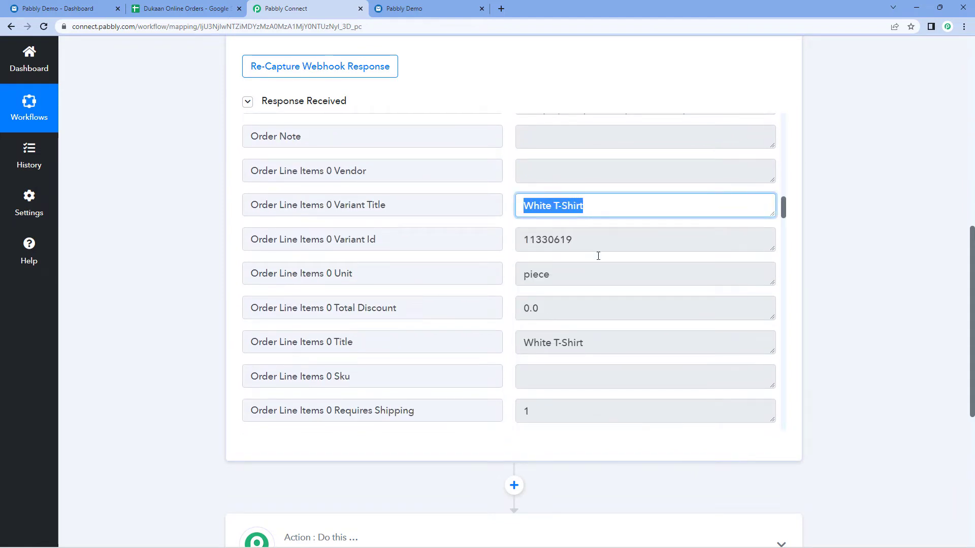
drag(594, 344, 512, 347)
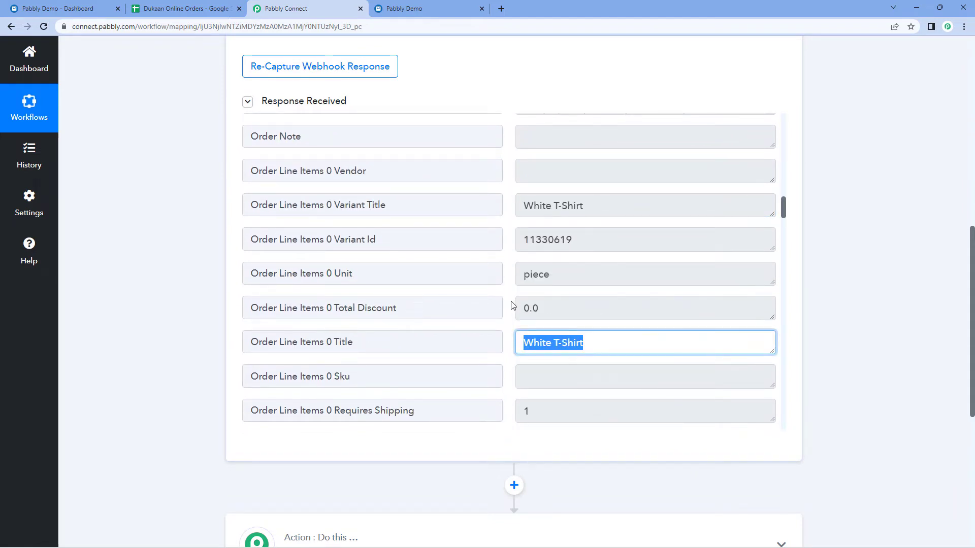
scroll(513, 306, down, 3)
drag(529, 294, 510, 302)
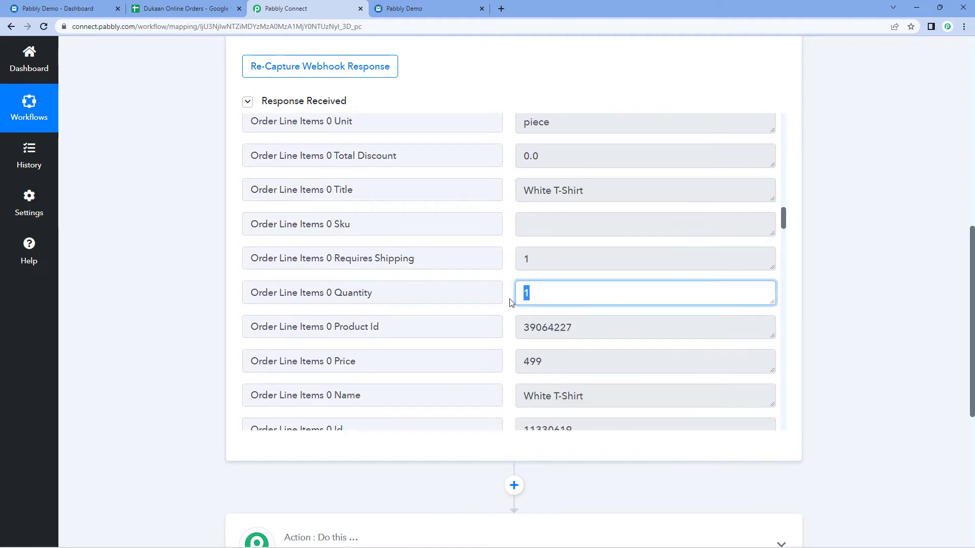
scroll(511, 302, down, 7)
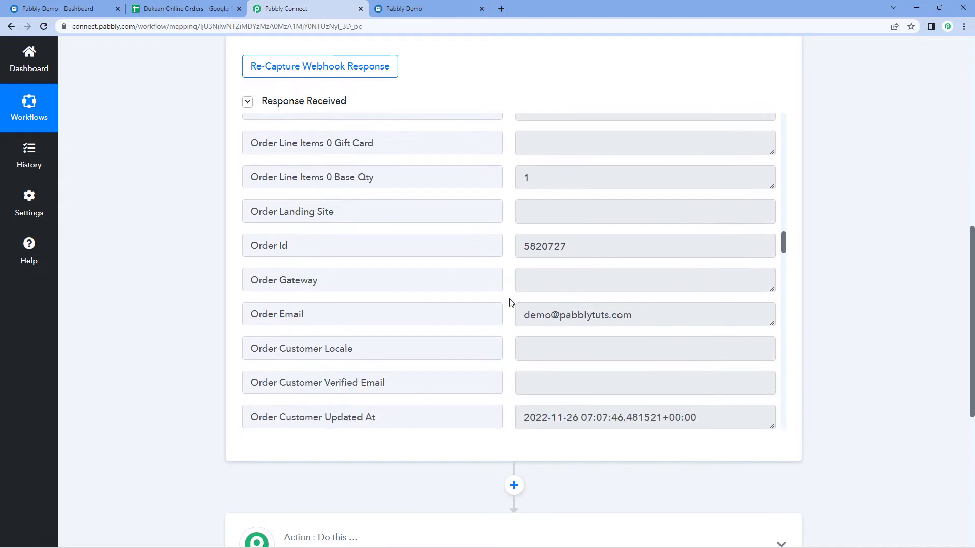
drag(524, 315, 650, 323)
click(503, 322)
scroll(508, 323, down, 3)
scroll(510, 323, down, 5)
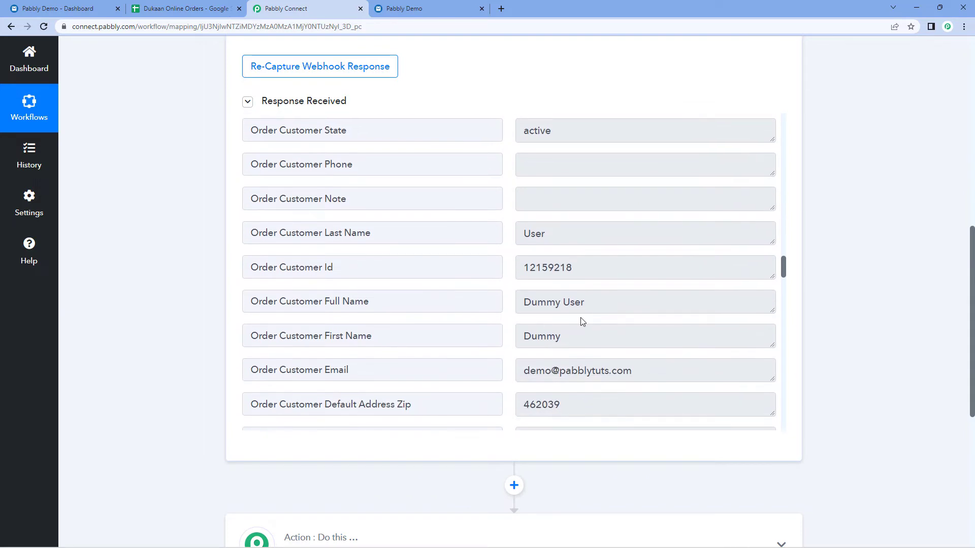
drag(591, 301, 501, 305)
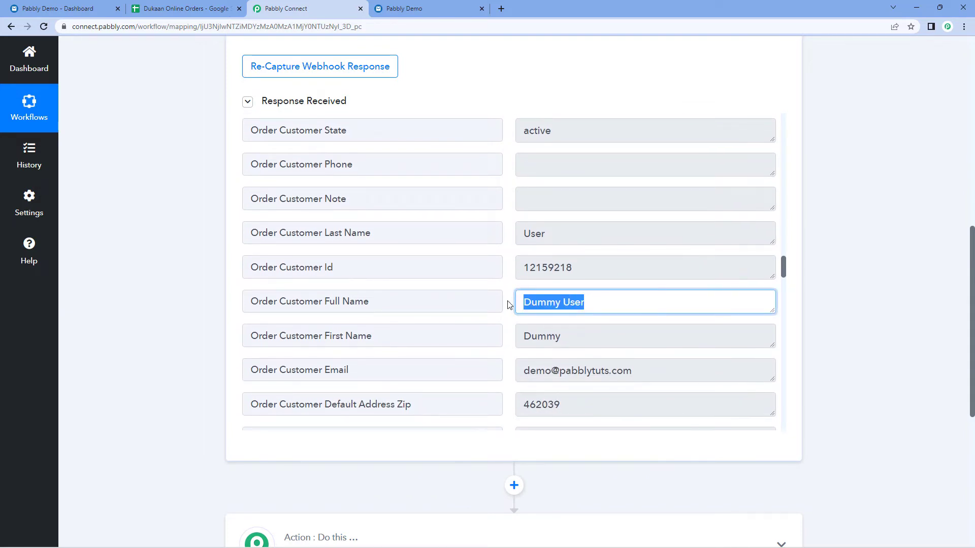
scroll(509, 304, down, 10)
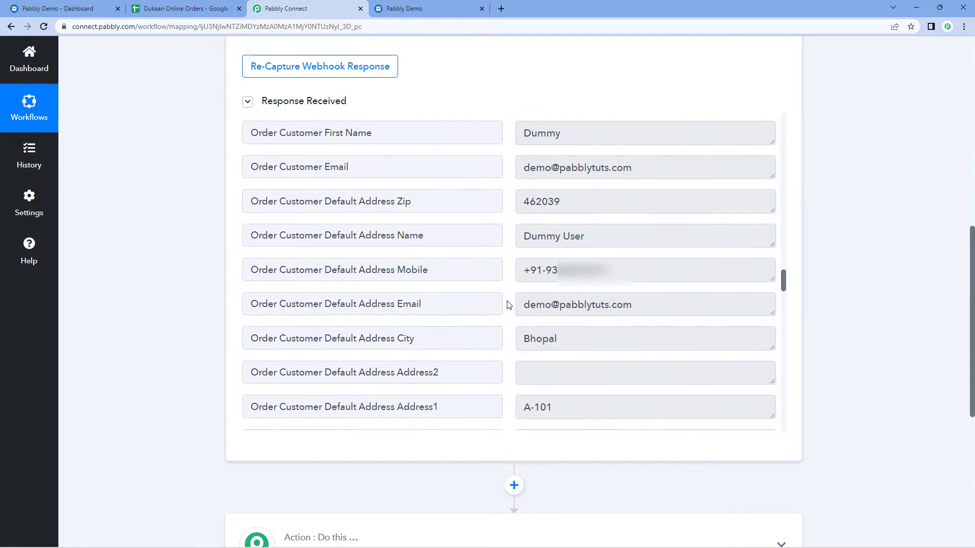
scroll(508, 305, down, 6)
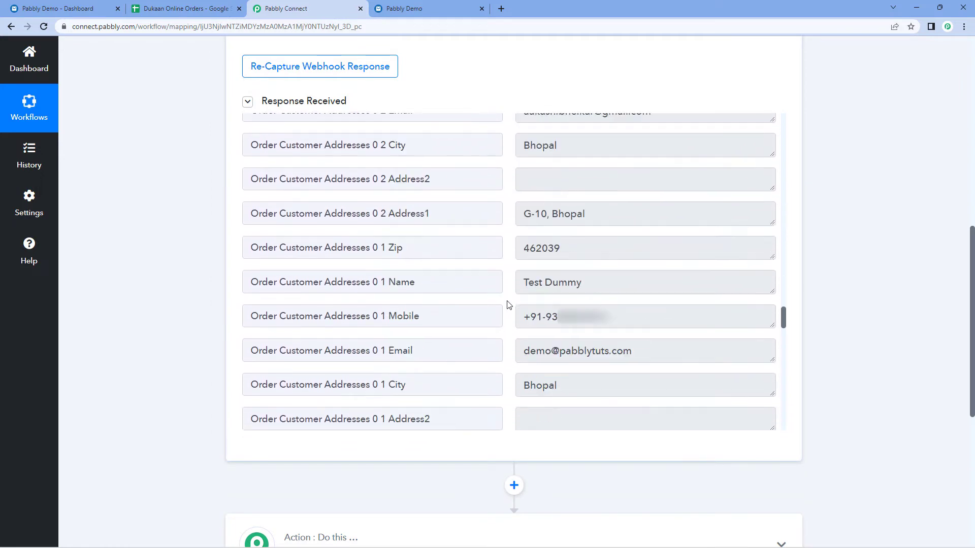
scroll(508, 305, down, 8)
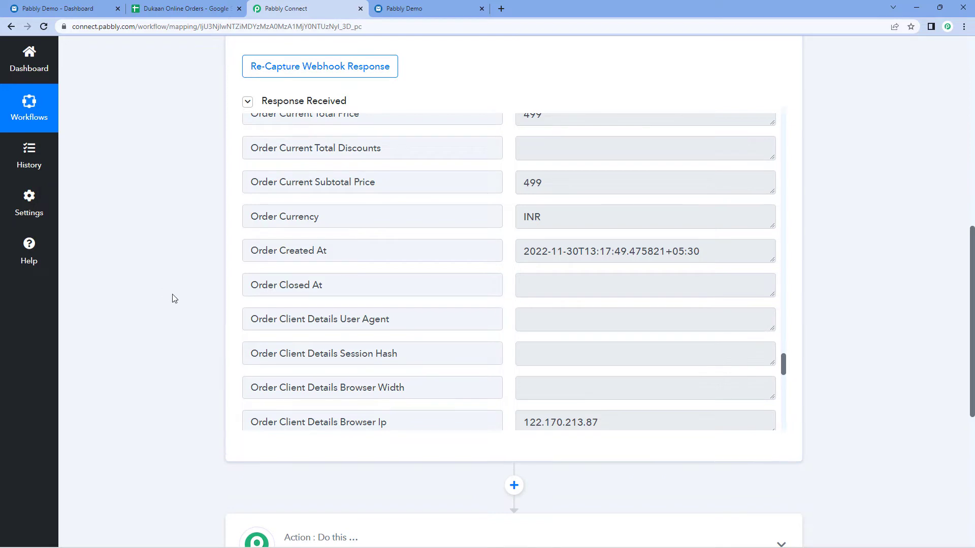
scroll(174, 298, down, 6)
click(429, 228)
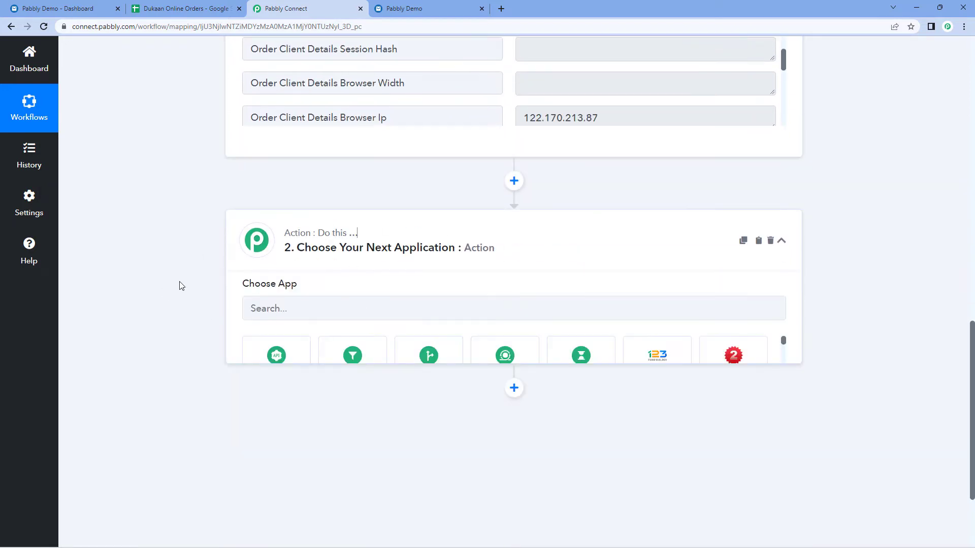
Set the action step to Google Sheets with the Add New Row event and begin connecting.
click(316, 316)
text(Goo)
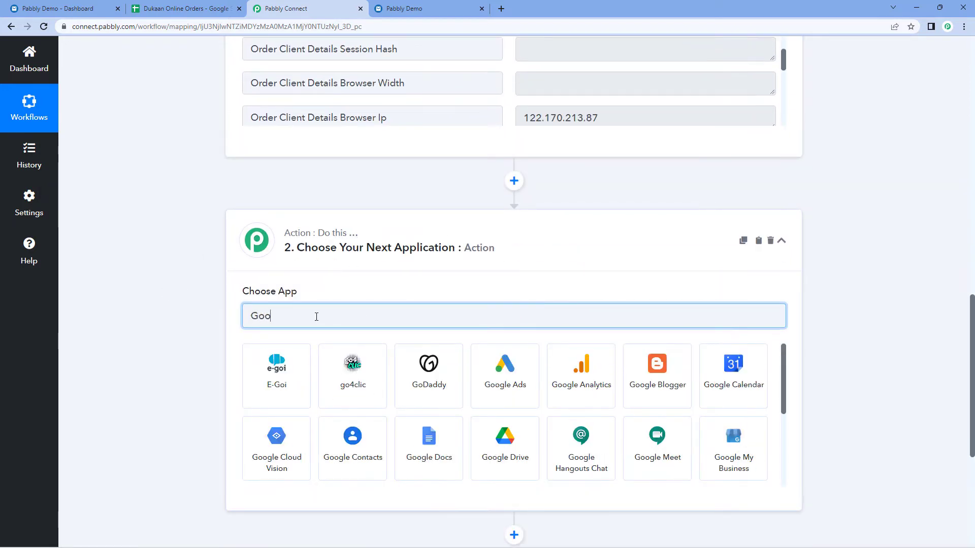
text(gle Sheets)
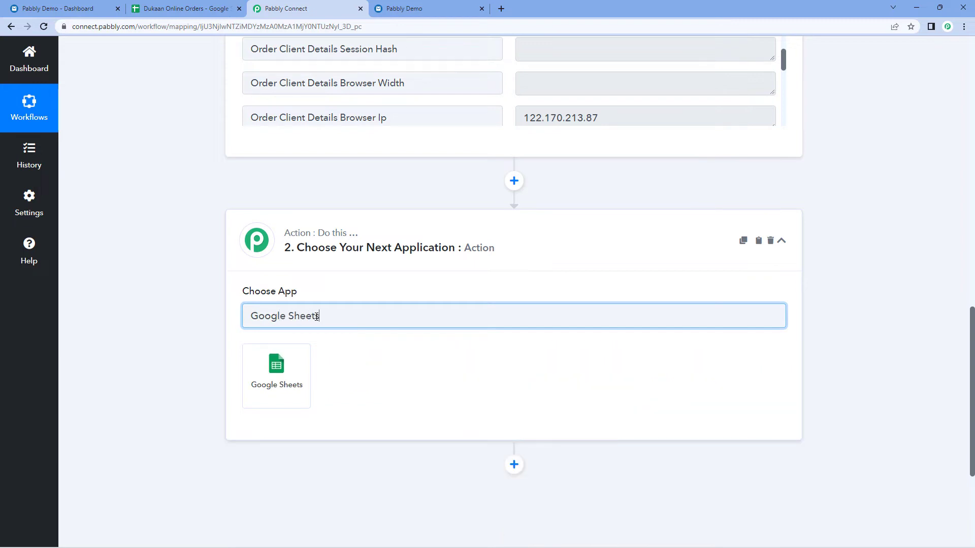
click(309, 362)
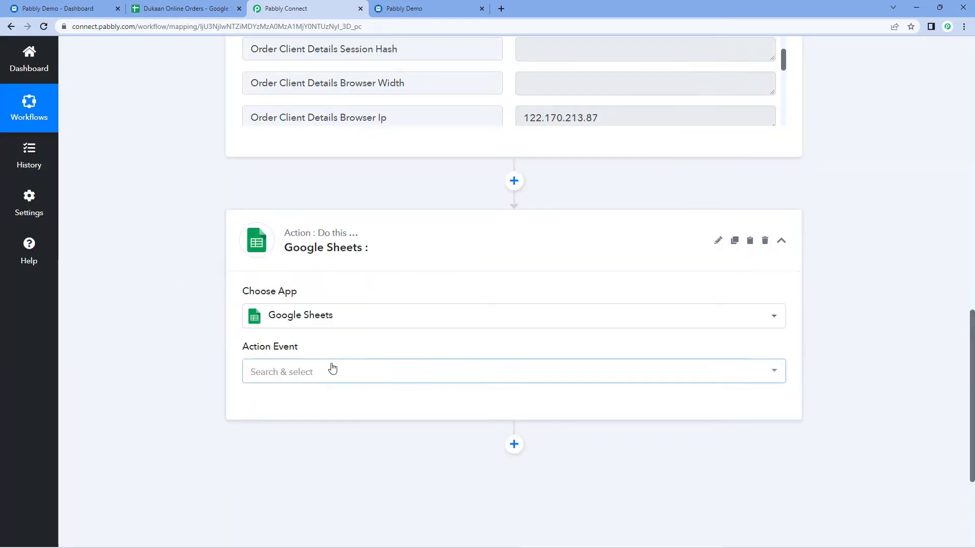
click(333, 370)
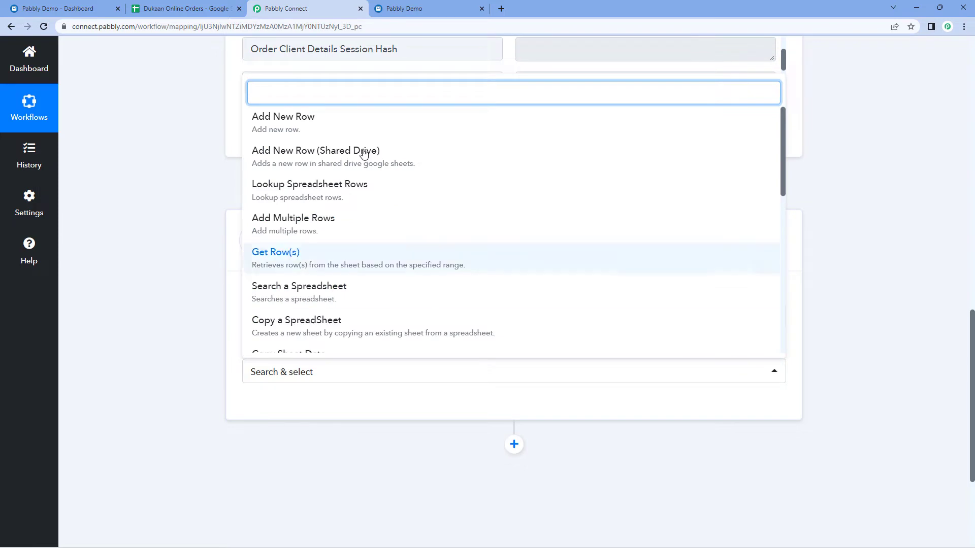
click(354, 126)
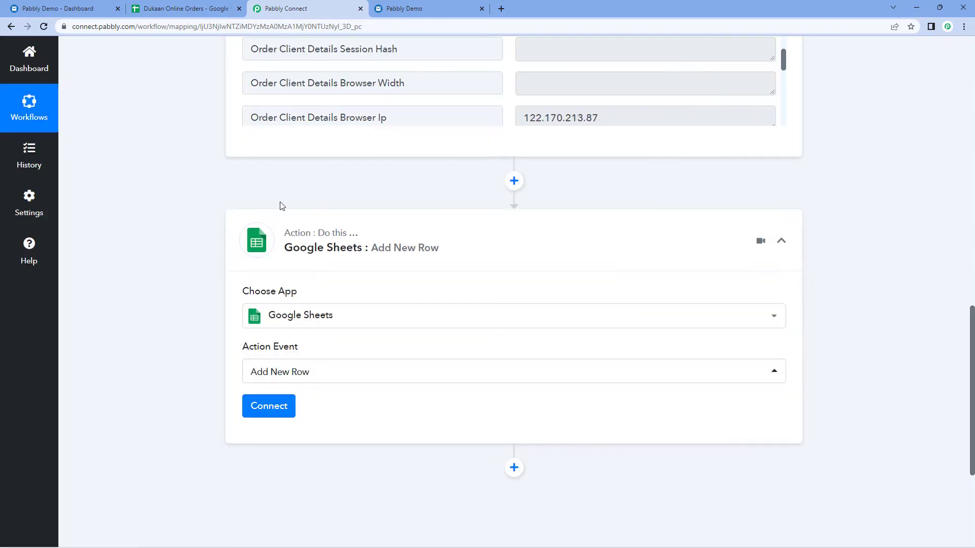
scroll(279, 206, down, 2)
click(288, 305)
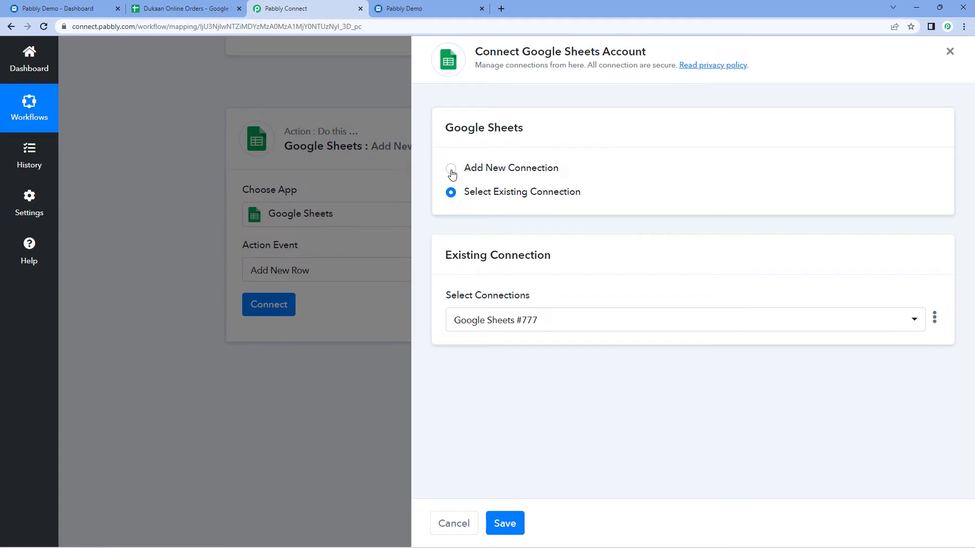
Add a new Google Sheets connection by signing in with Google and granting Pabbly Connect access.
click(451, 168)
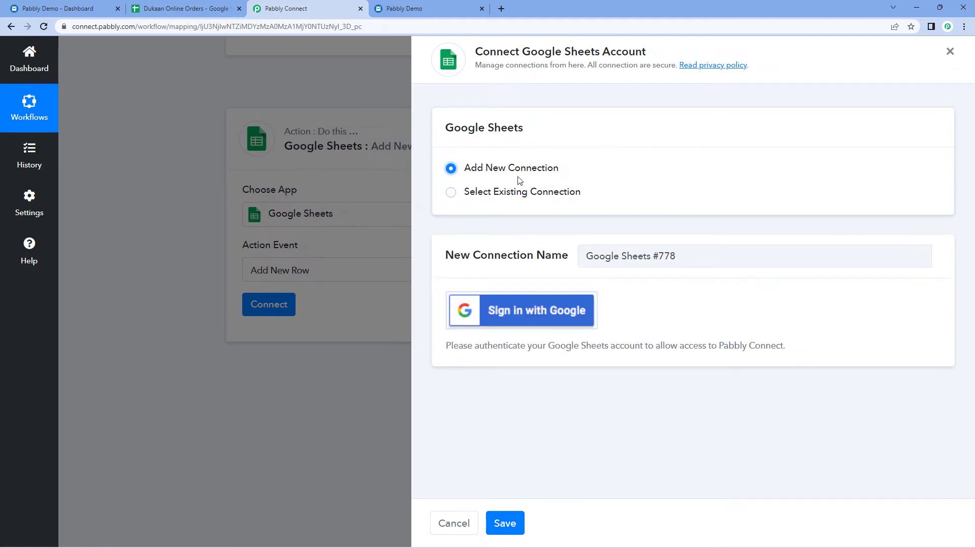
click(518, 321)
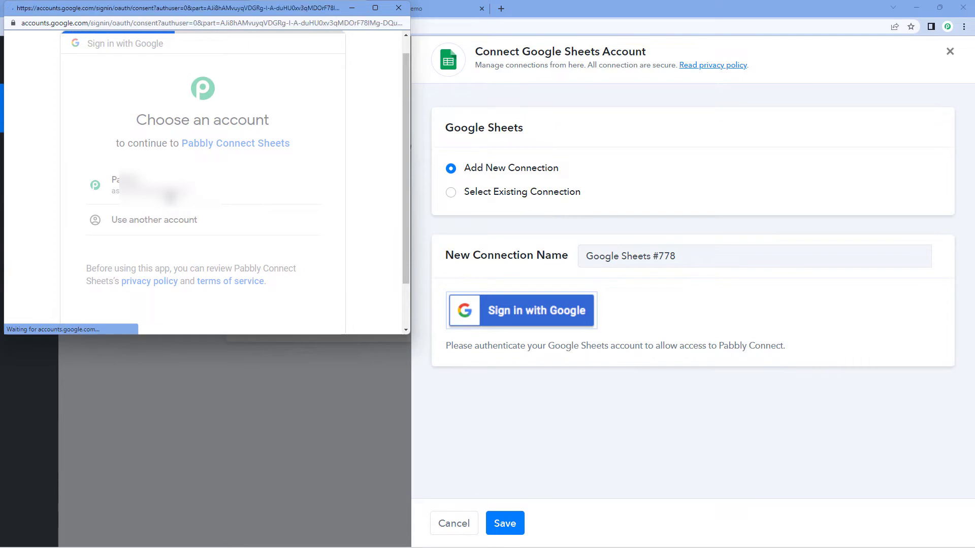
scroll(170, 196, down, 3)
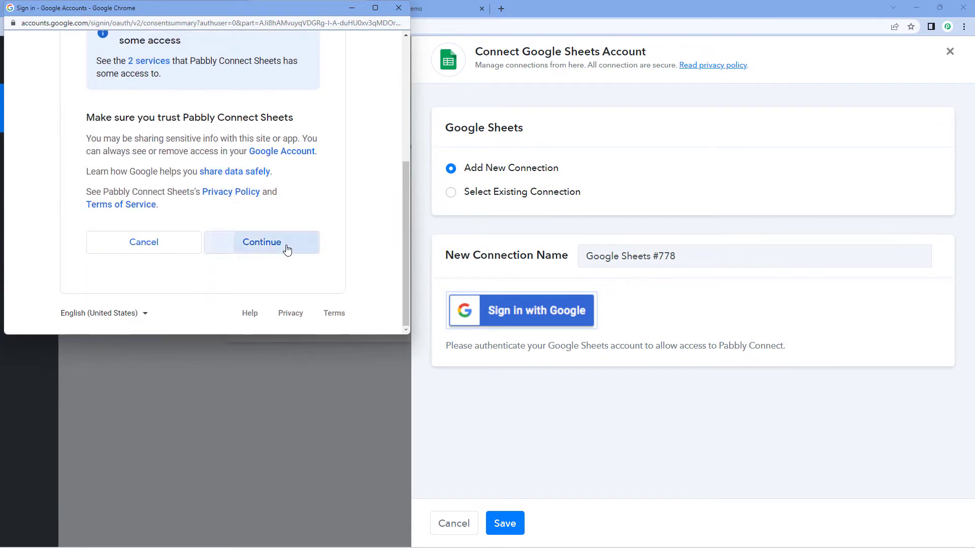
click(285, 246)
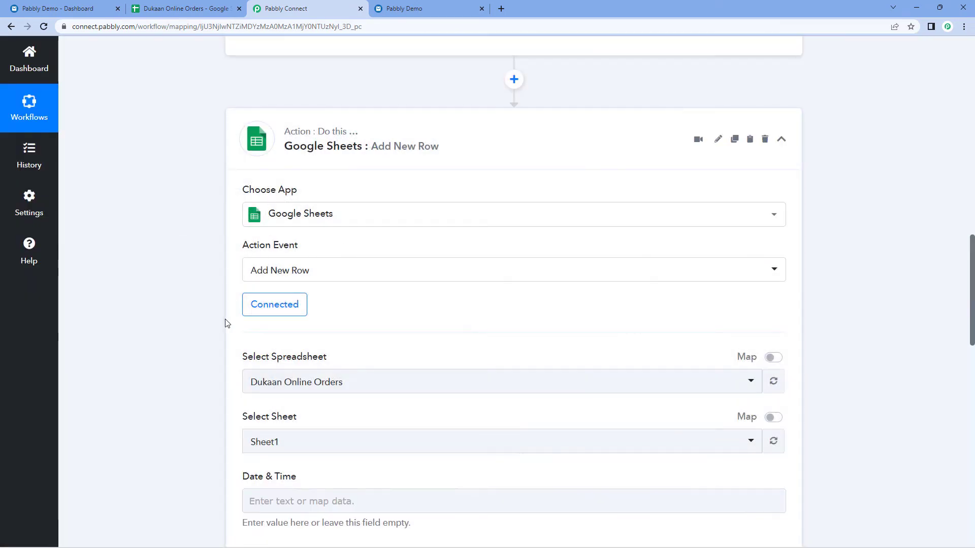
scroll(342, 315, down, 3)
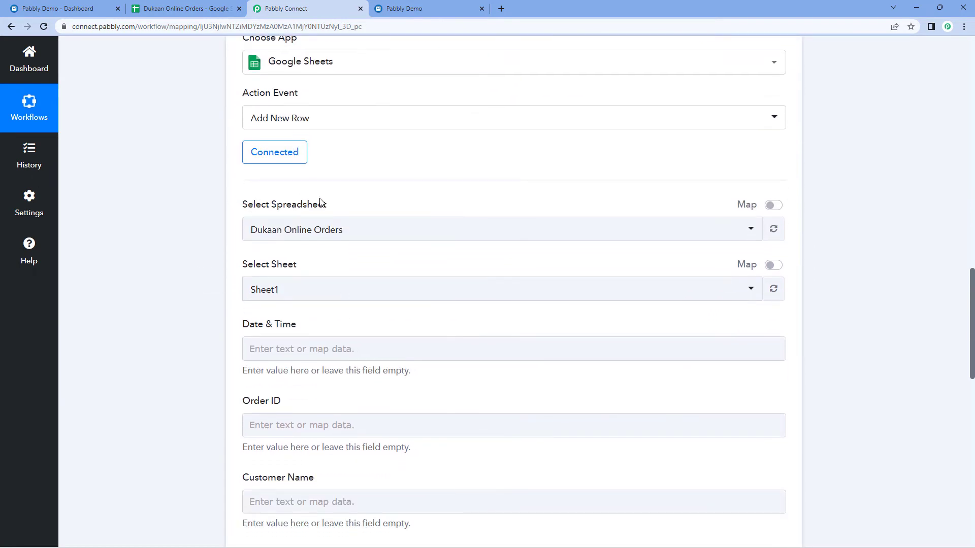
click(371, 227)
scroll(364, 297, down, 8)
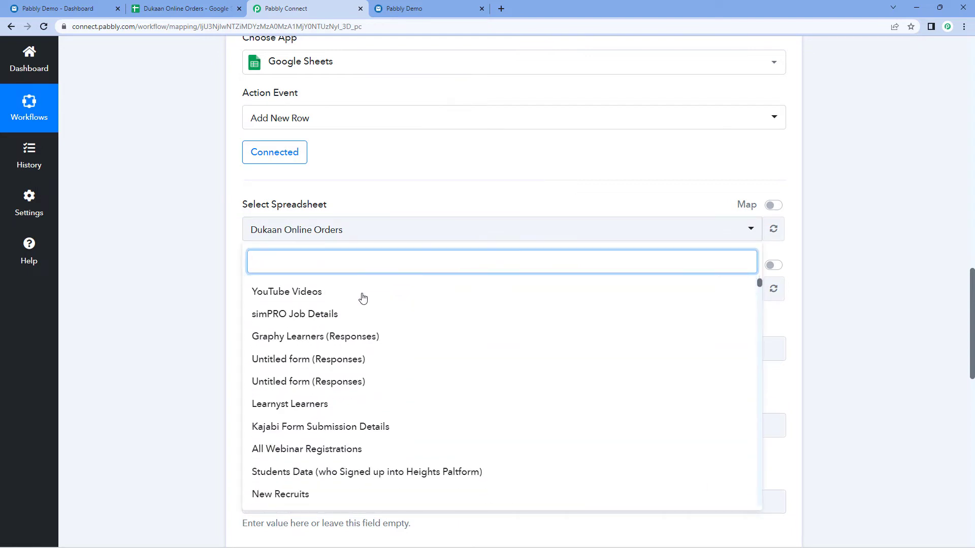
scroll(363, 297, up, 1)
scroll(363, 297, up, 7)
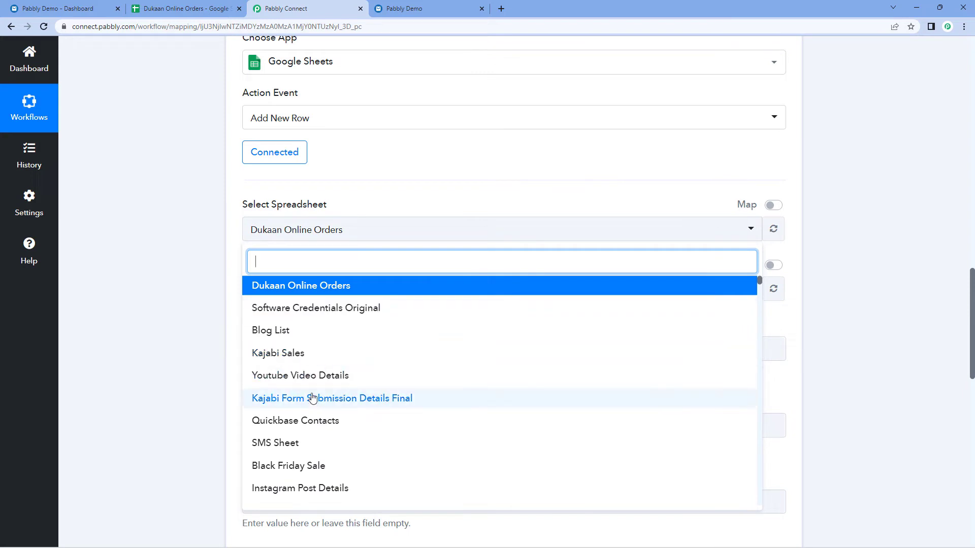
click(203, 9)
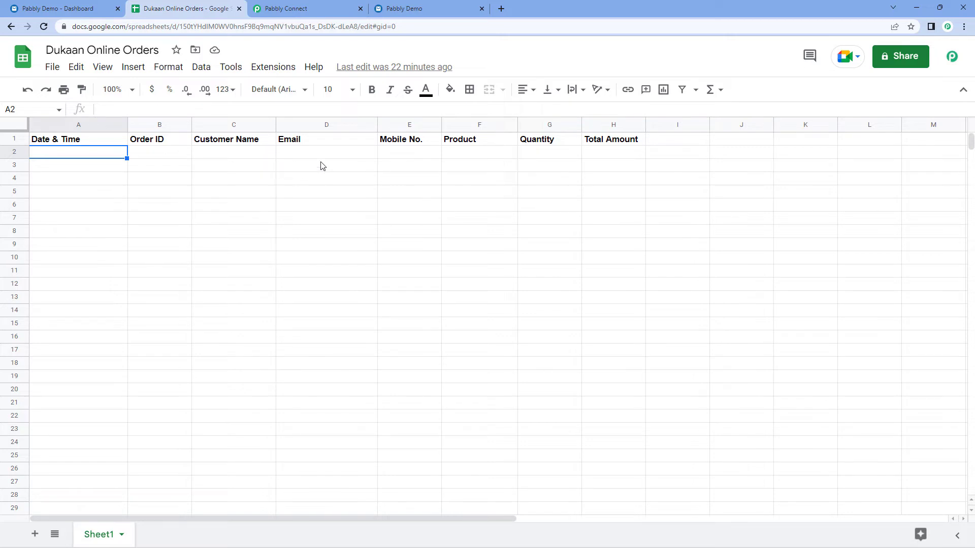
click(304, 9)
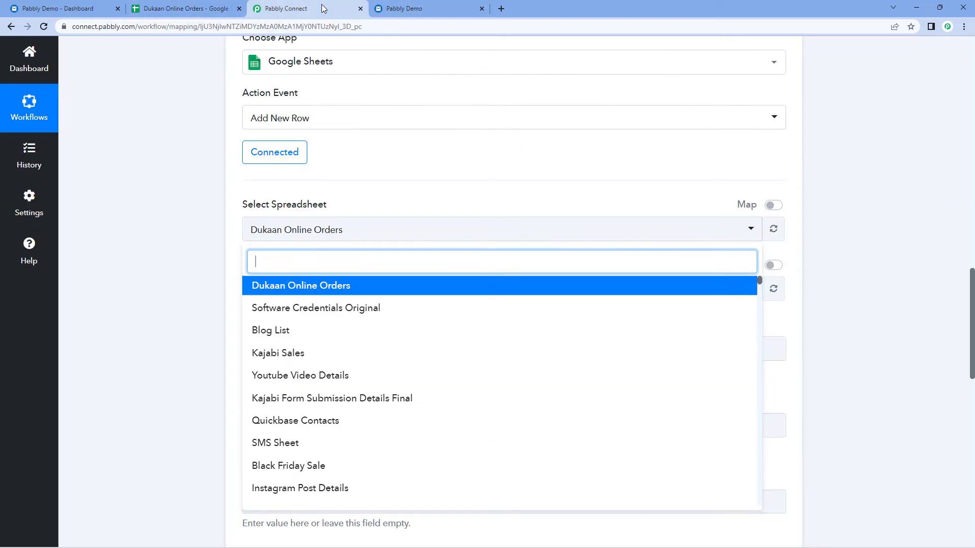
click(290, 286)
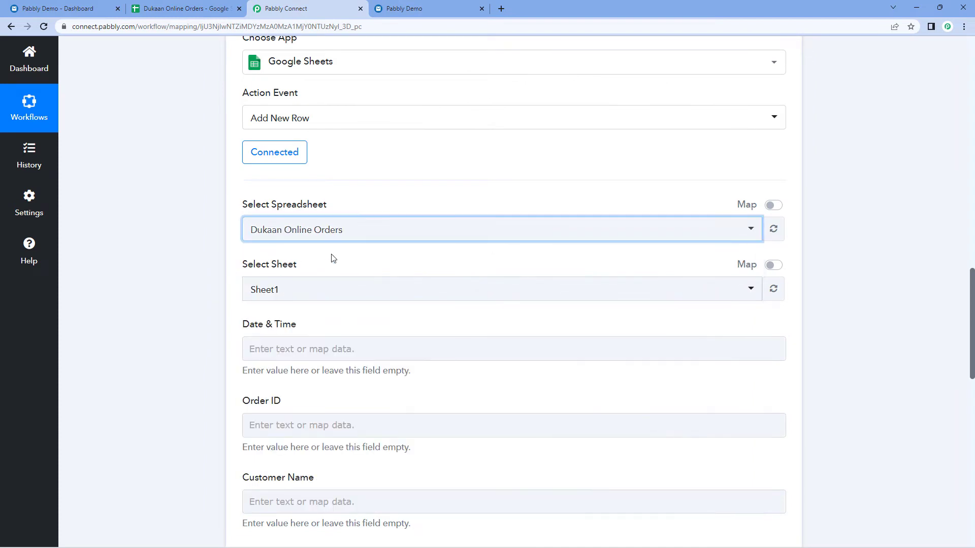
scroll(185, 191, down, 1)
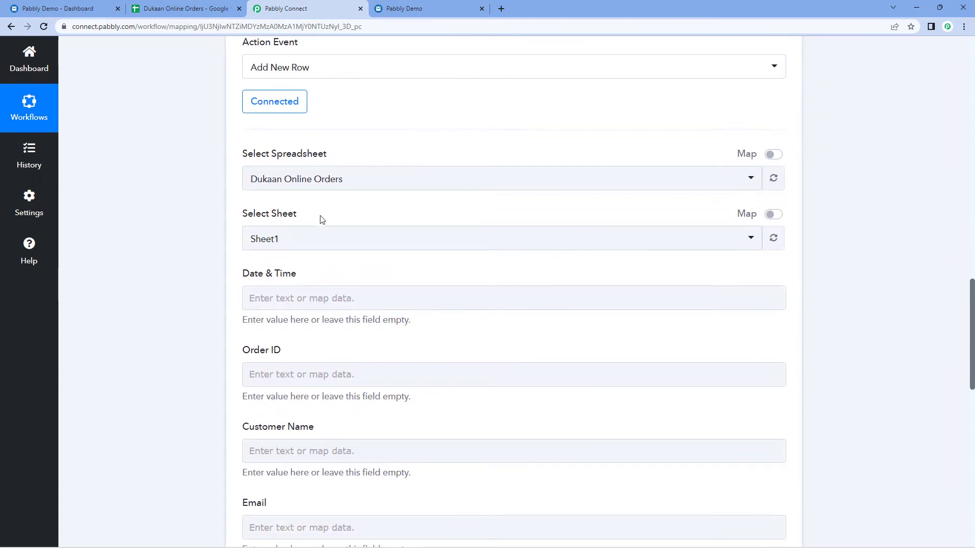
click(319, 242)
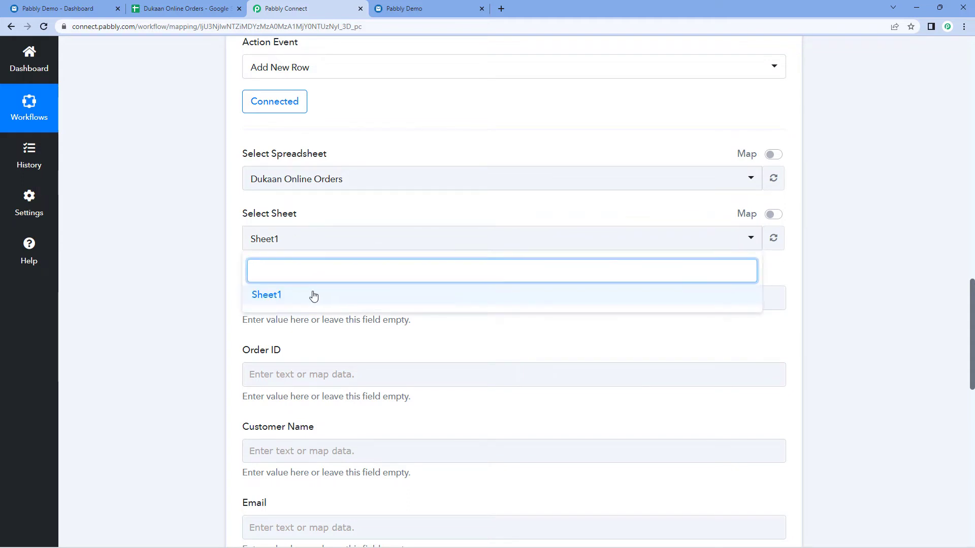
click(153, 8)
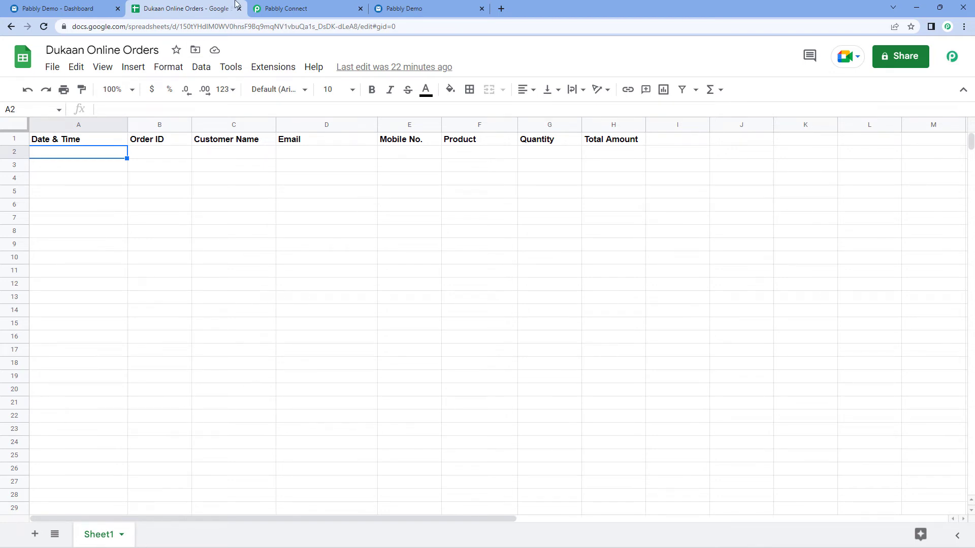
click(285, 8)
click(269, 293)
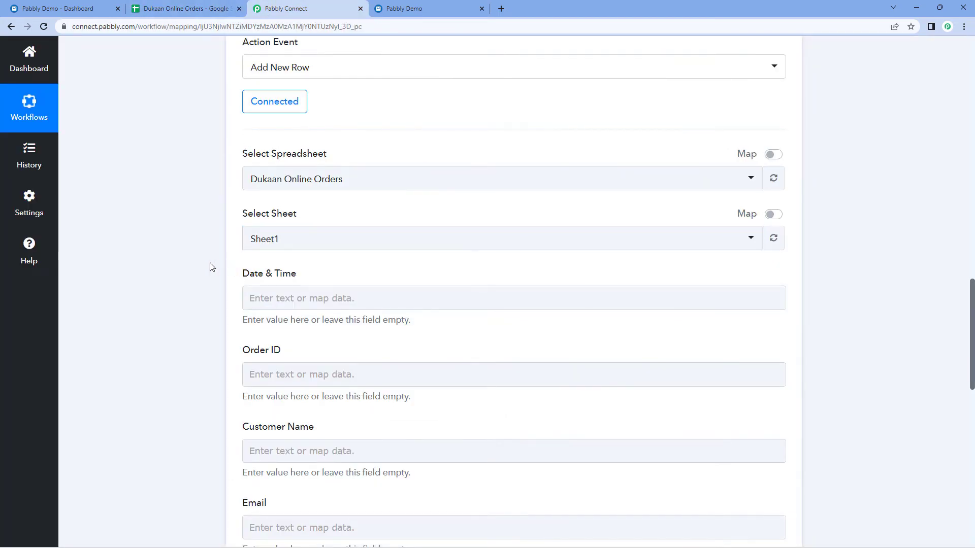
scroll(209, 265, down, 4)
click(203, 8)
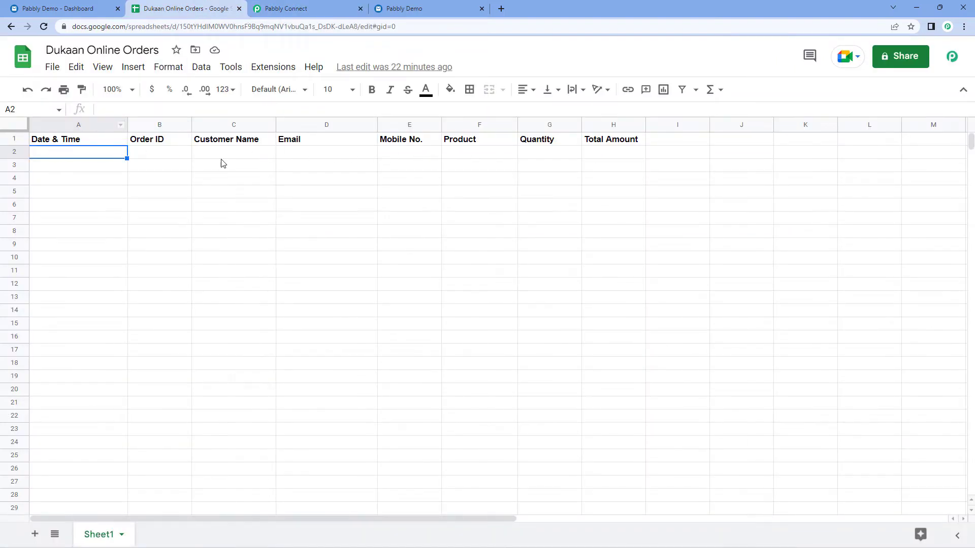
click(307, 6)
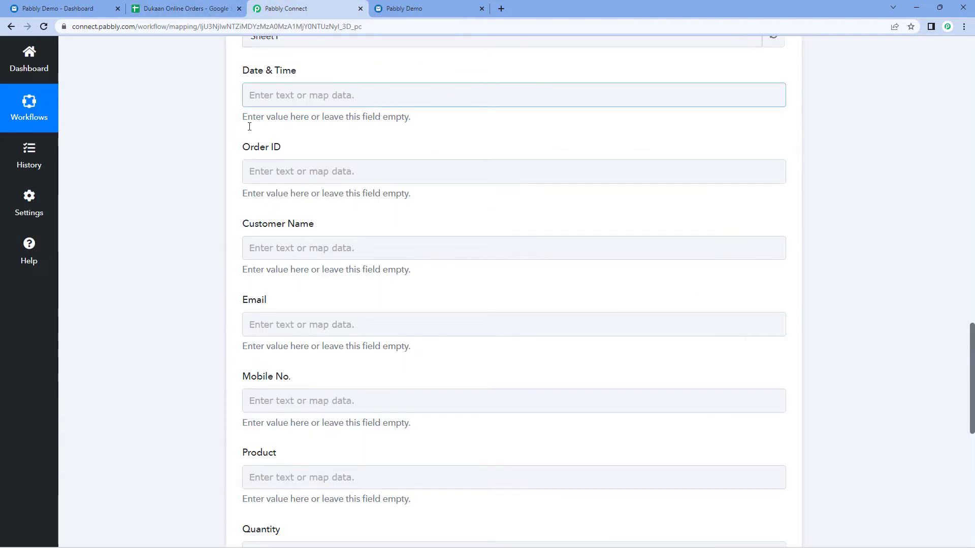
scroll(222, 260, down, 4)
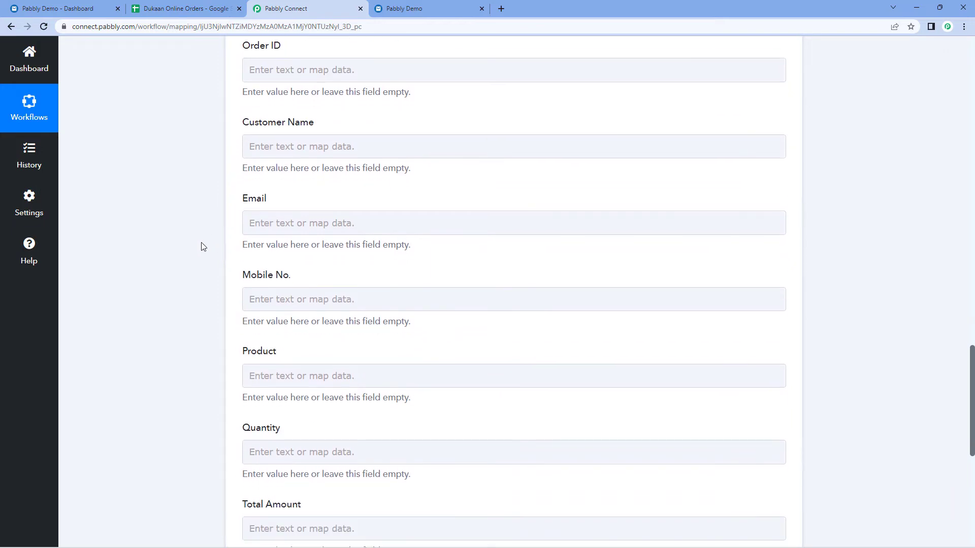
scroll(228, 305, up, 3)
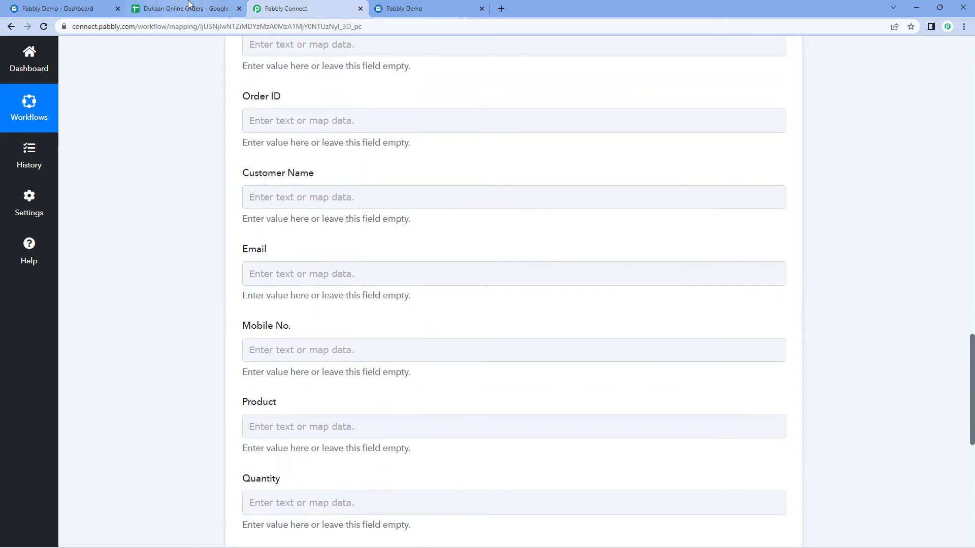
click(185, 8)
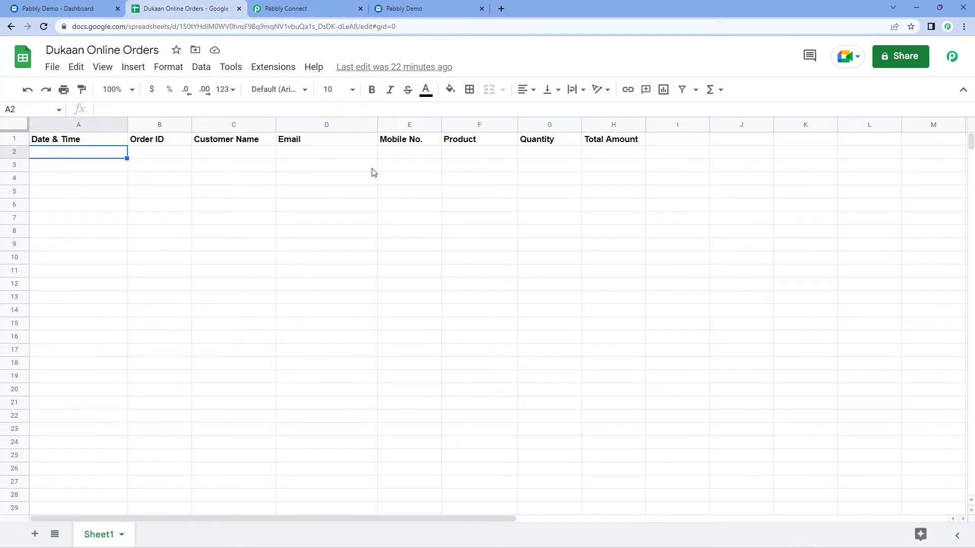
click(287, 9)
scroll(193, 204, up, 4)
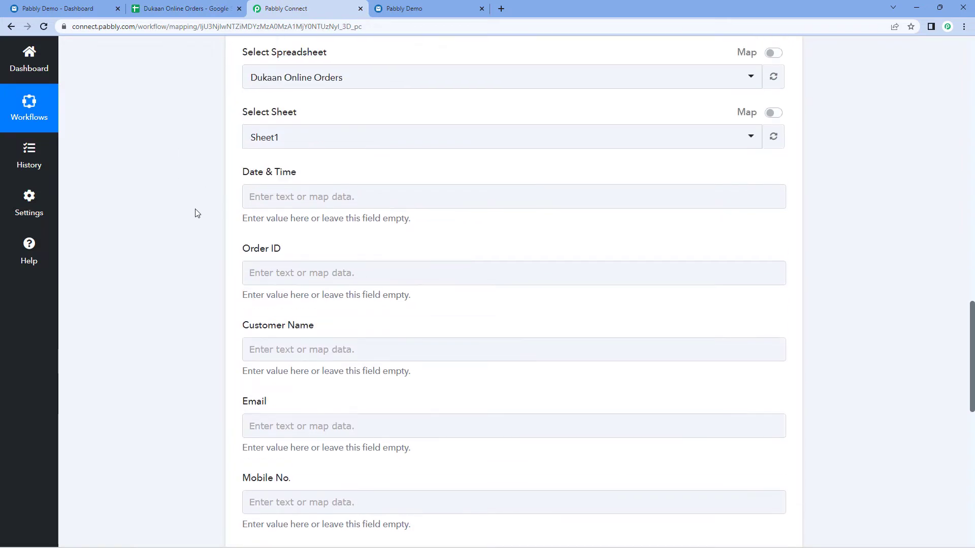
scroll(209, 218, down, 1)
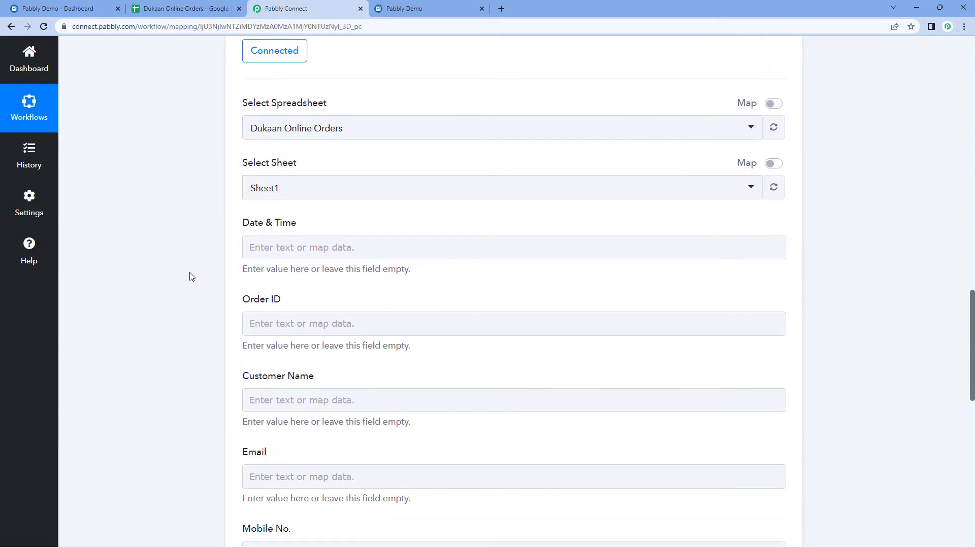
scroll(227, 183, up, 8)
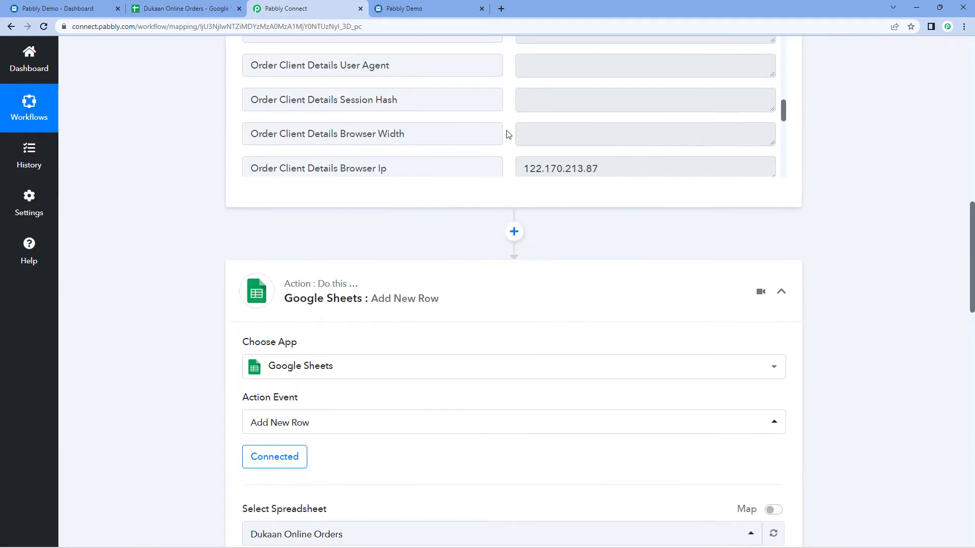
scroll(189, 205, down, 7)
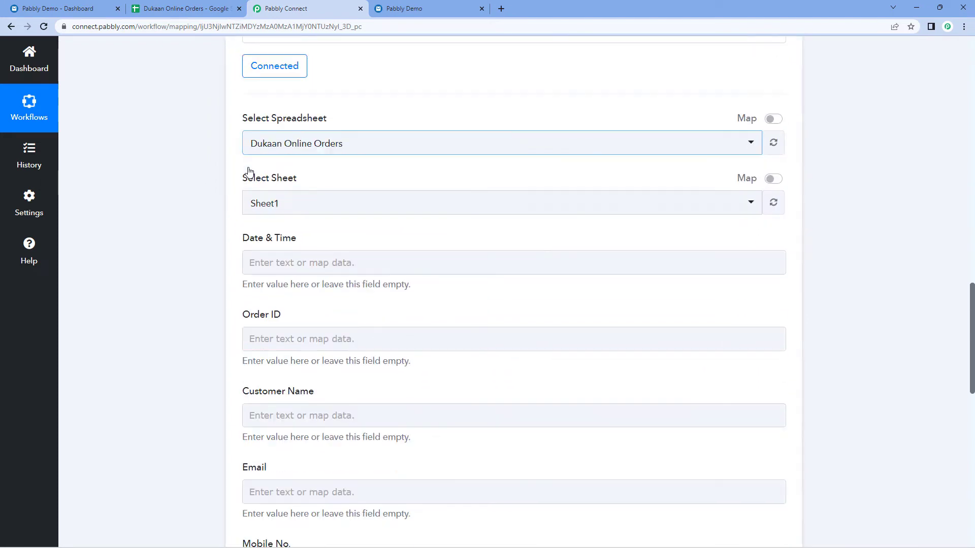
scroll(249, 171, down, 2)
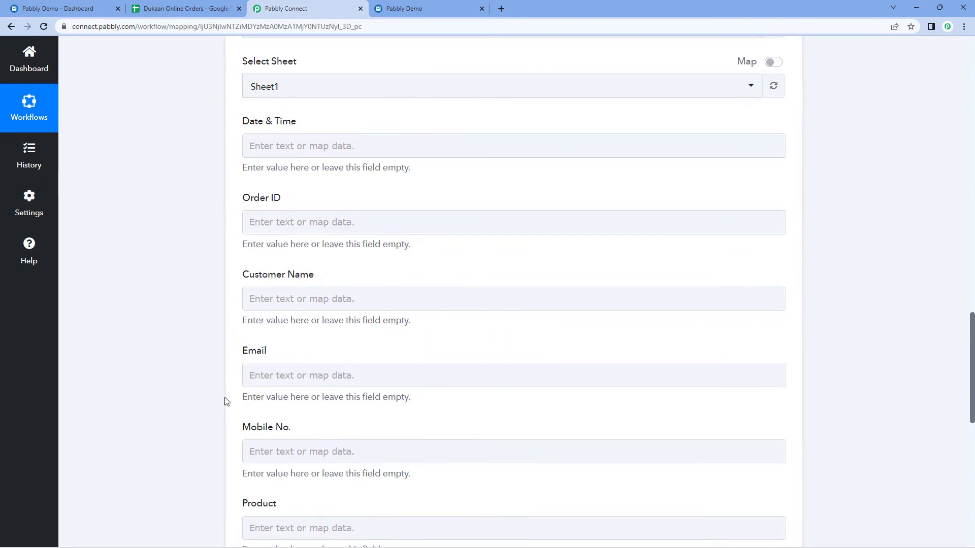
scroll(112, 210, up, 2)
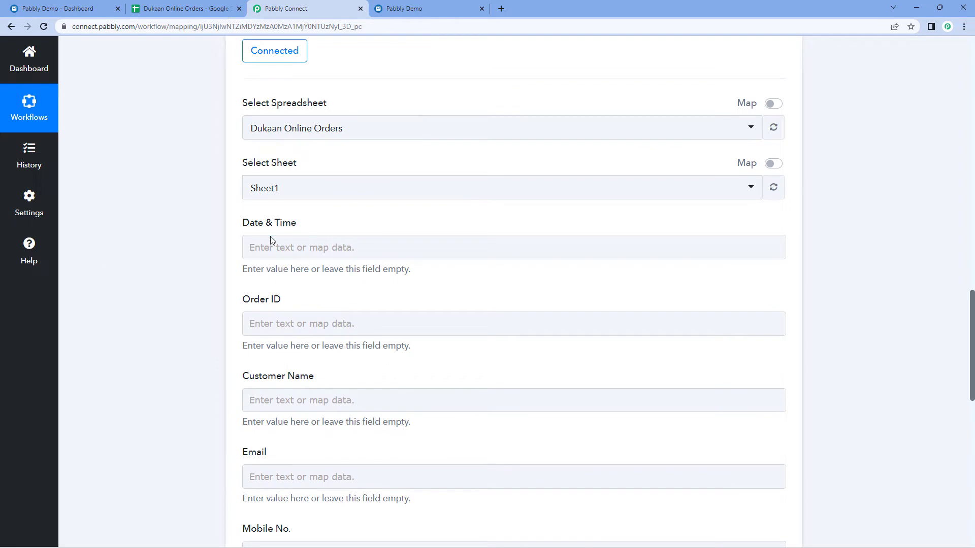
scroll(221, 211, up, 10)
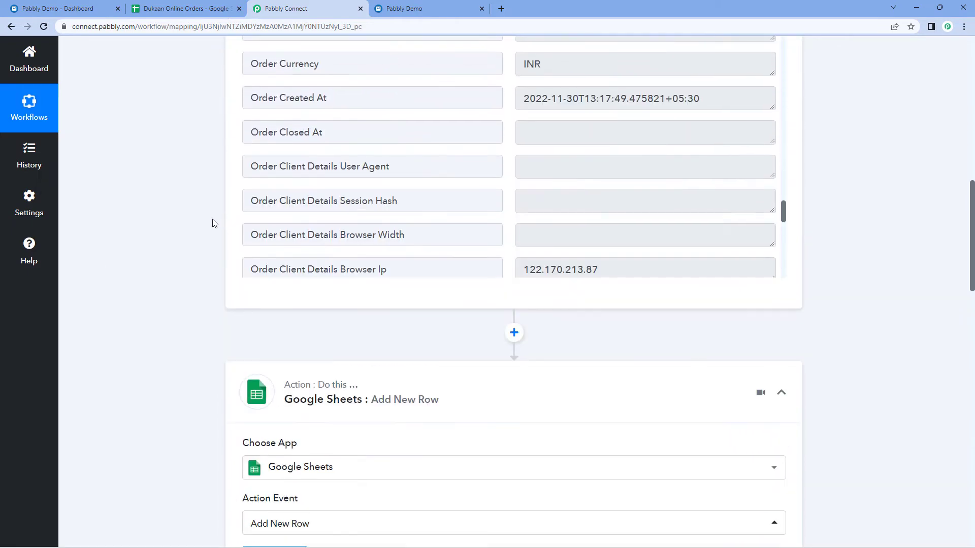
click(264, 254)
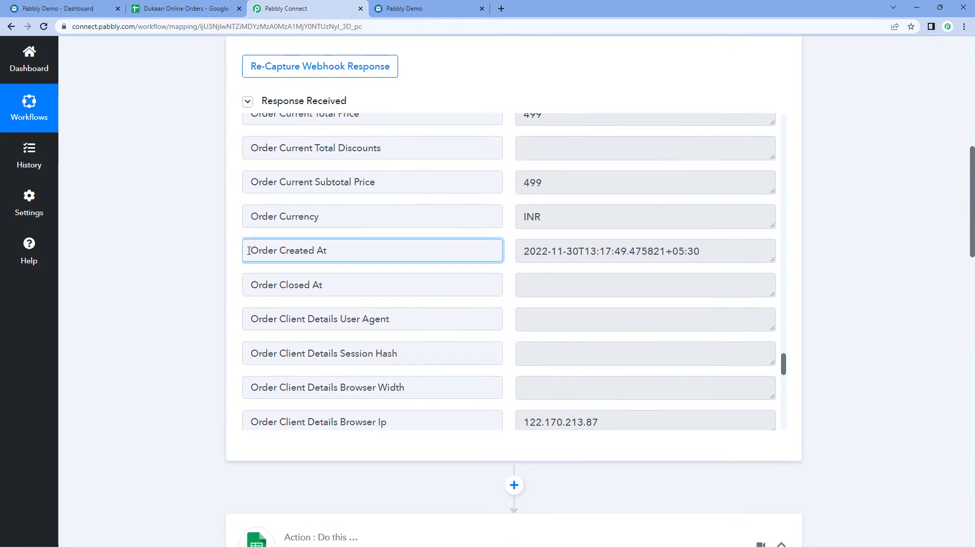
drag(250, 251, 346, 251)
click(346, 251)
drag(520, 249, 707, 253)
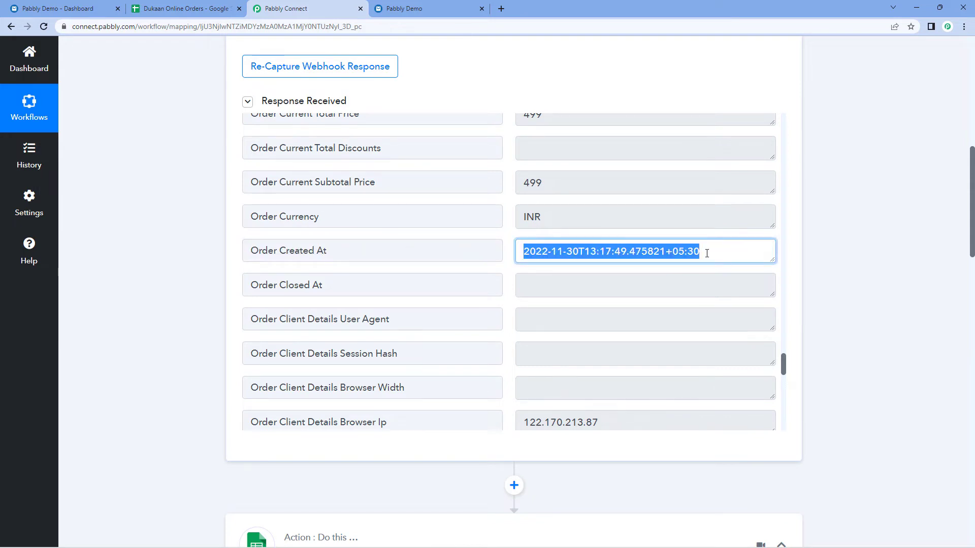
click(707, 253)
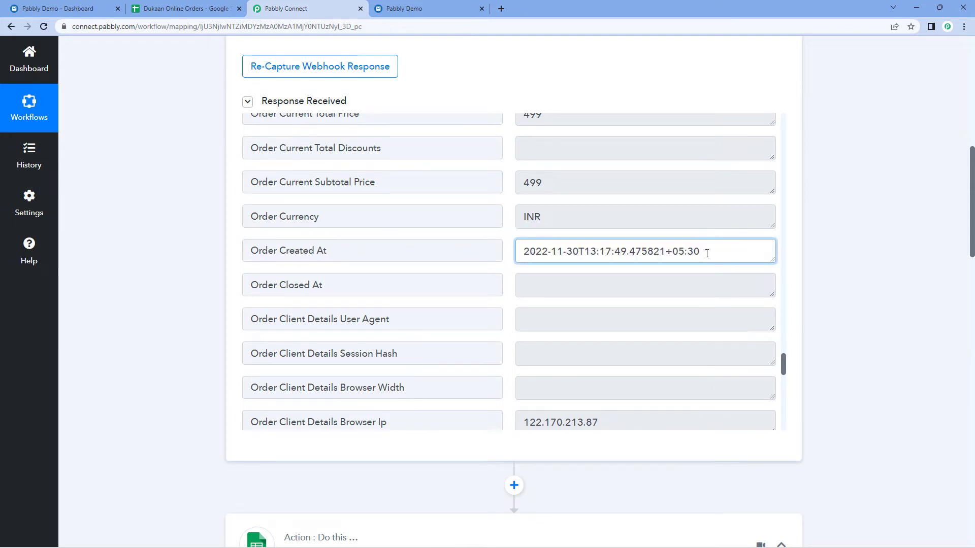
drag(655, 257, 513, 259)
click(506, 256)
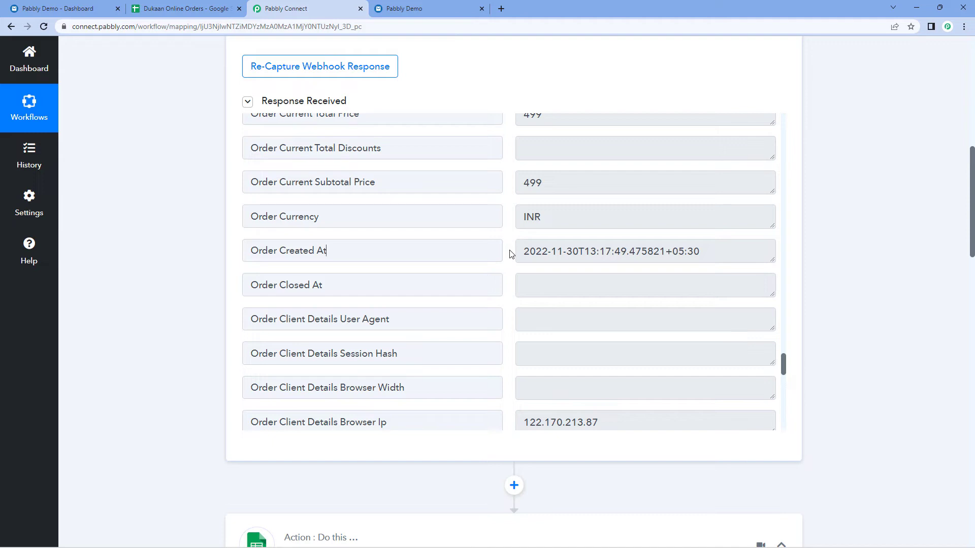
drag(525, 251, 717, 251)
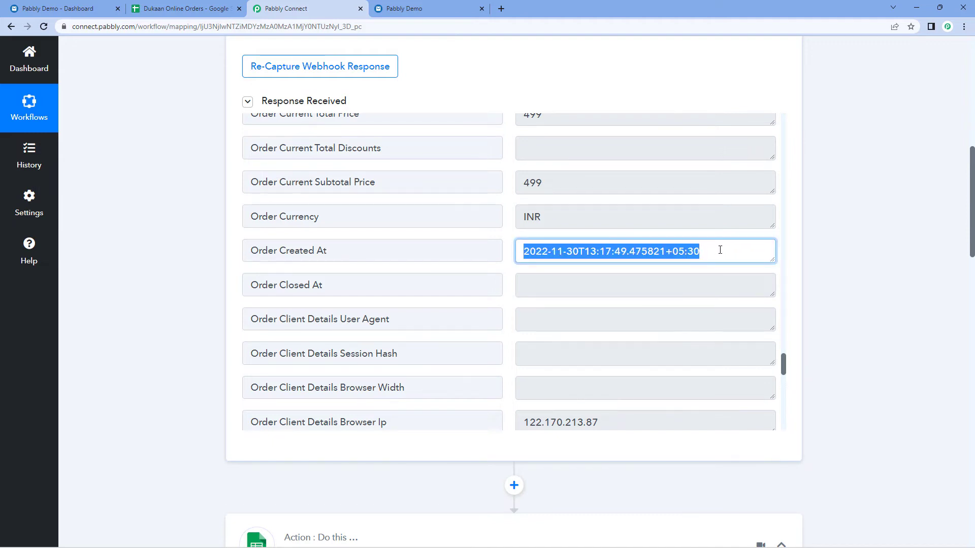
click(708, 250)
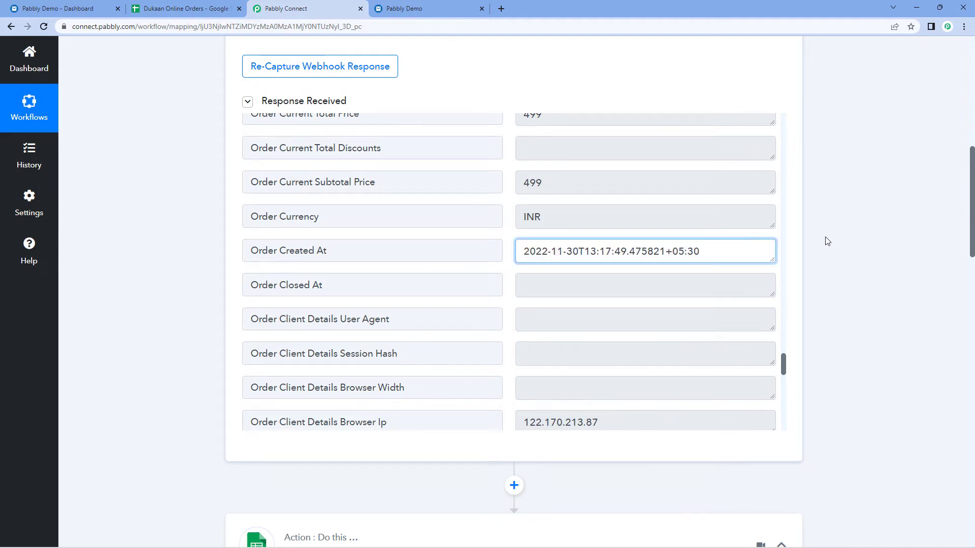
scroll(825, 241, down, 6)
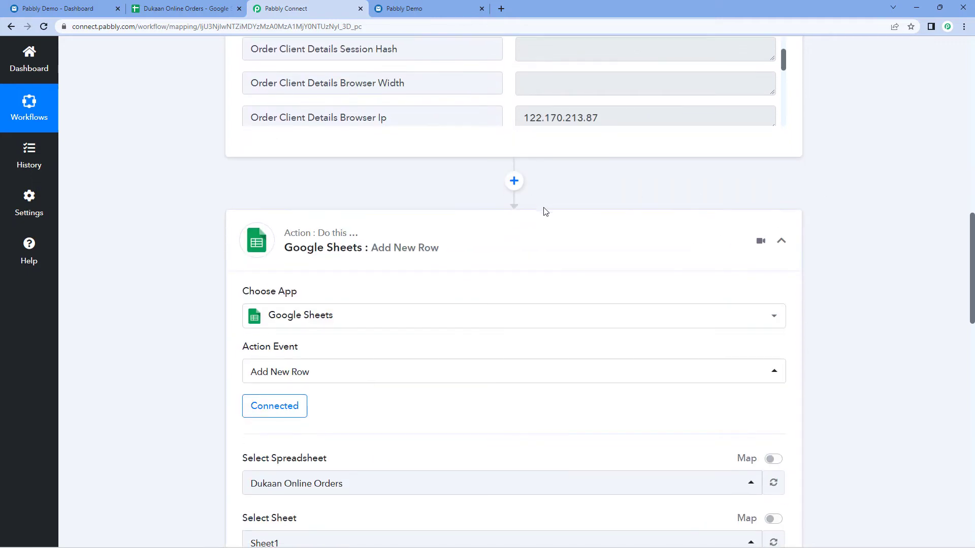
Insert a Date/Time Formatter step using Format Date with Time Zone before Google Sheets and connect it.
click(514, 181)
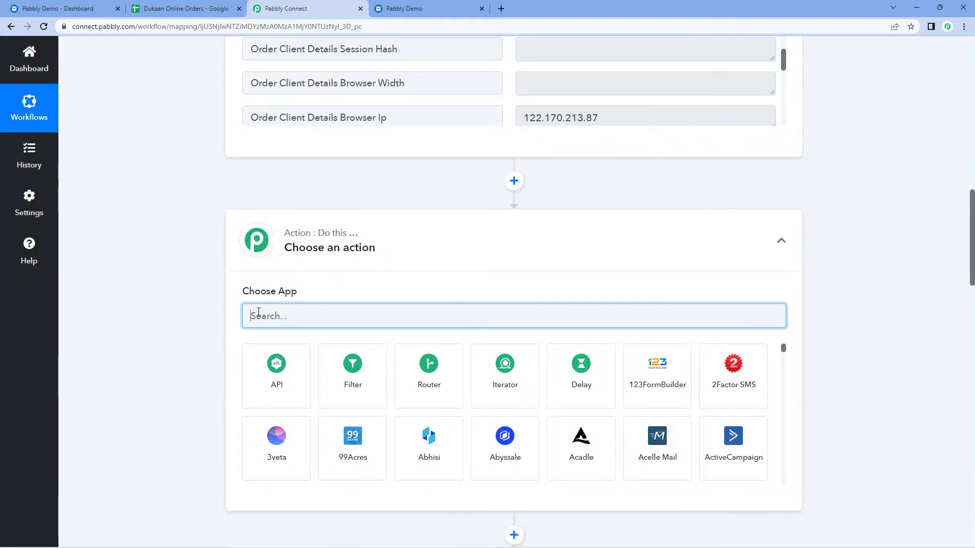
text(Date)
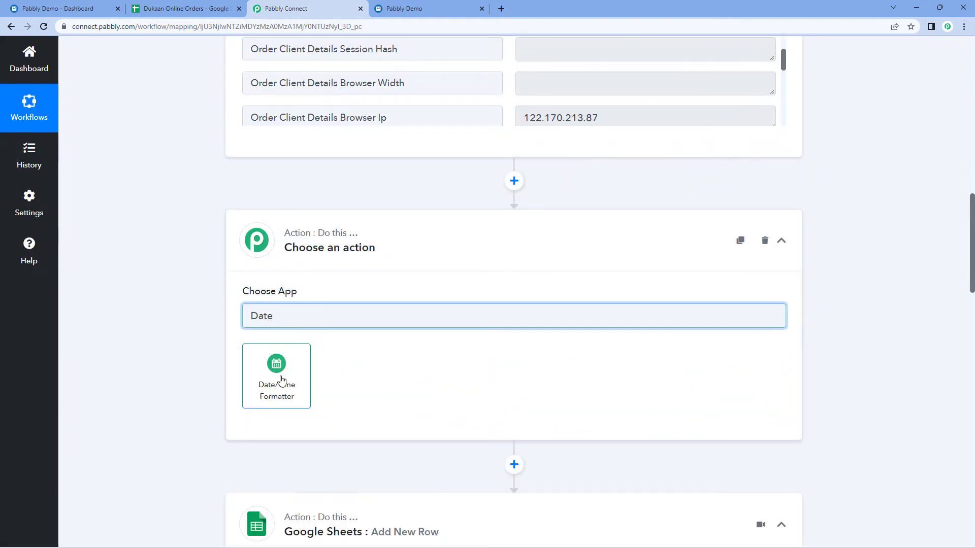
click(292, 373)
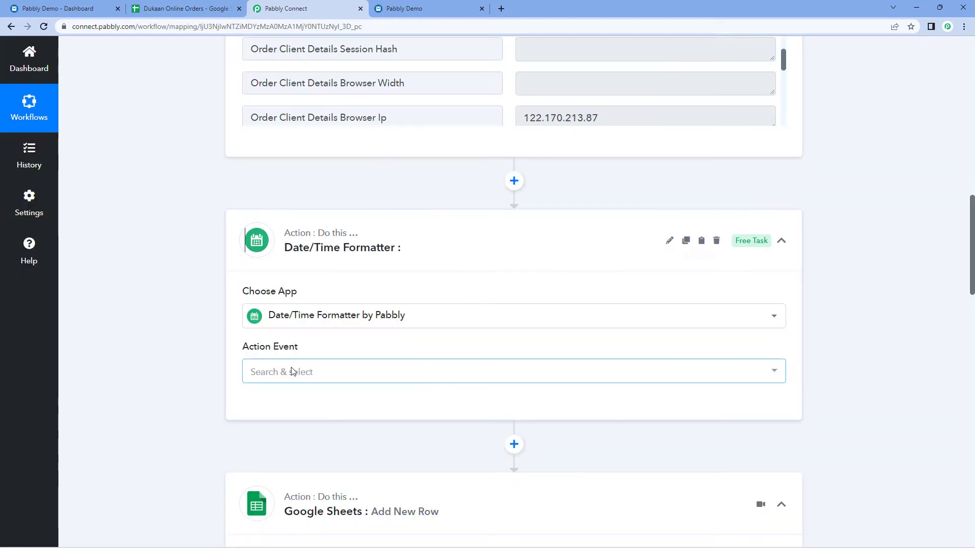
scroll(222, 344, down, 2)
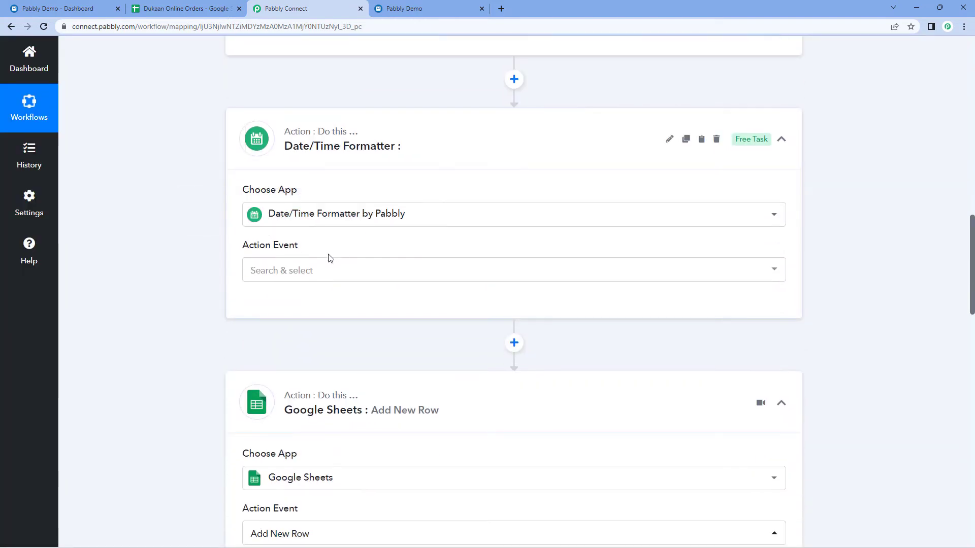
click(333, 272)
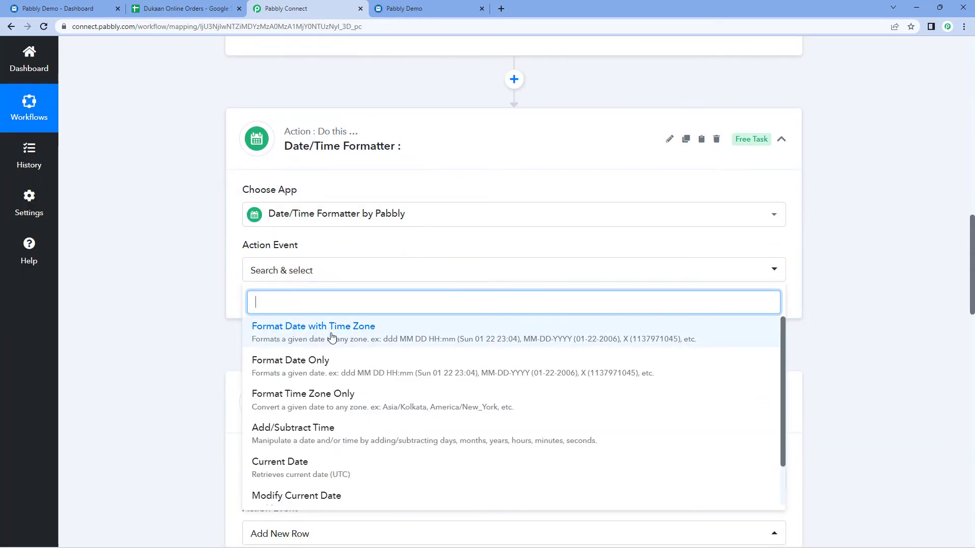
click(331, 336)
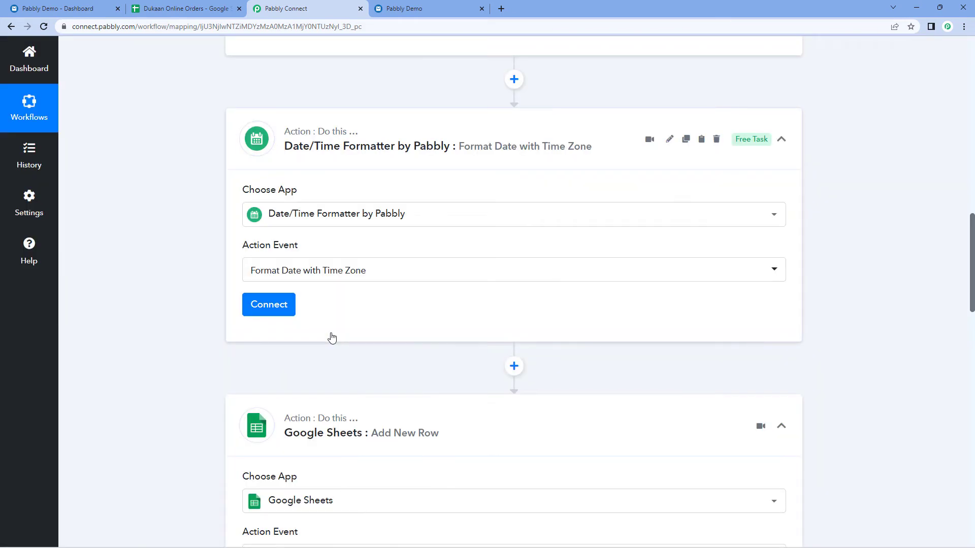
click(291, 311)
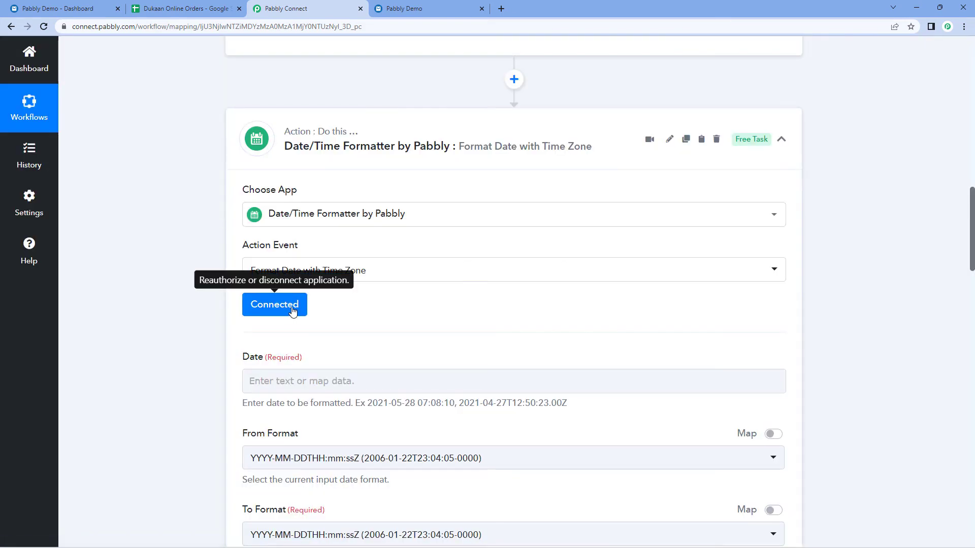
Highlight the Order Created At timestamp in the Dukaan trigger response, then scroll to the Date/Time Formatter form.
scroll(352, 294, down, 3)
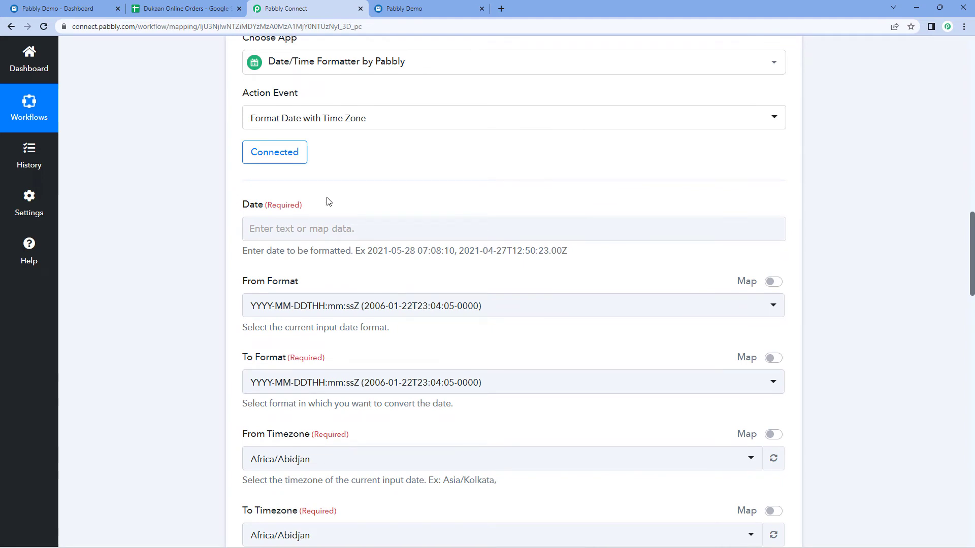
scroll(328, 201, up, 10)
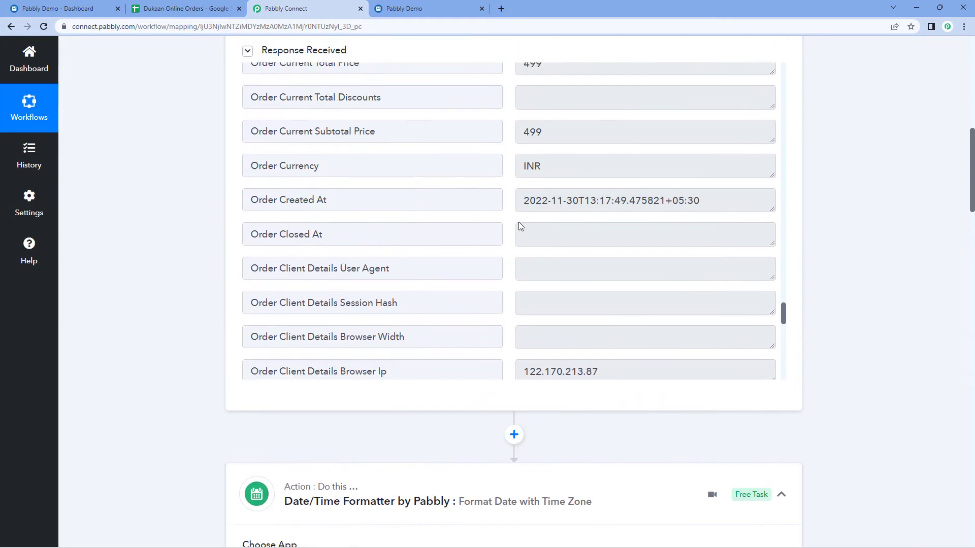
drag(526, 200, 711, 204)
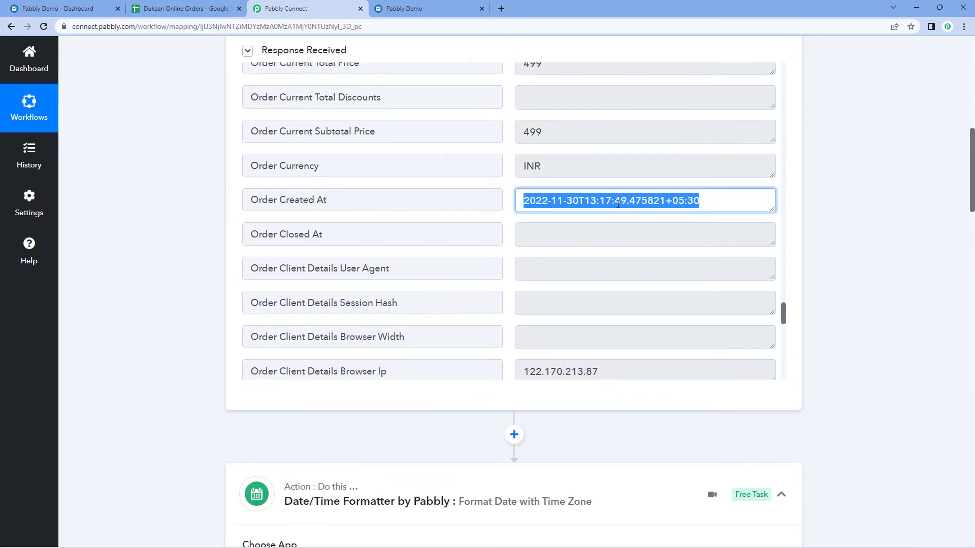
drag(526, 202, 715, 205)
drag(330, 201, 226, 205)
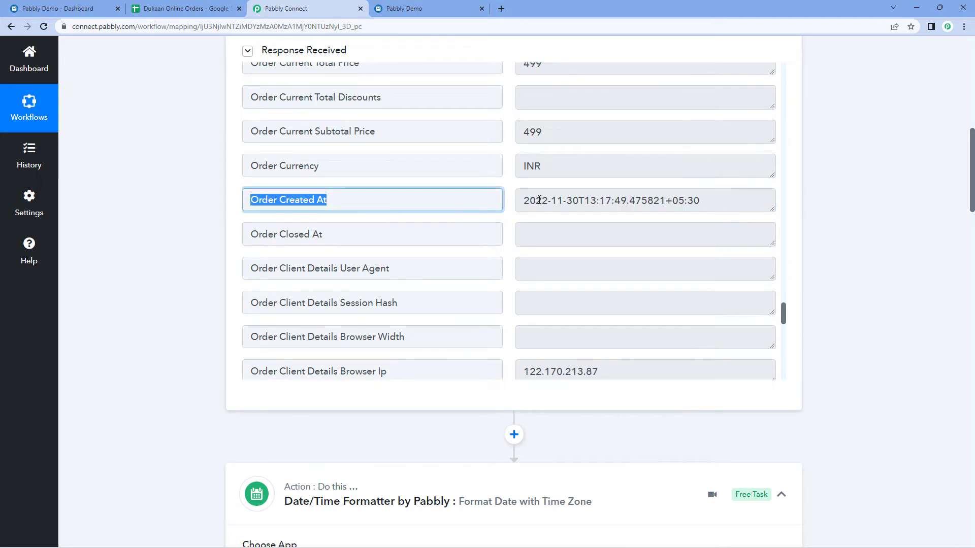
drag(525, 200, 708, 204)
scroll(159, 270, down, 10)
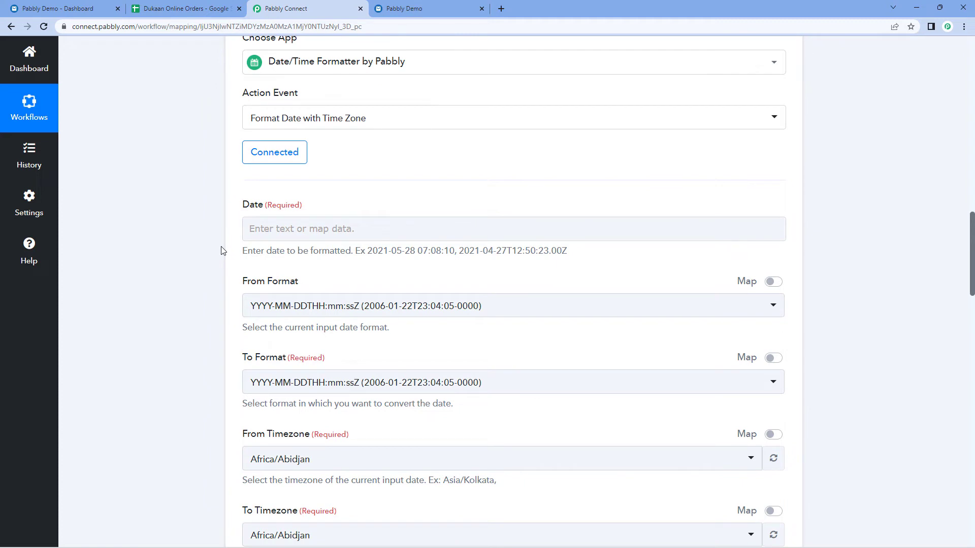
Map the Dukaan Order Created At value (2022-11-30T13:17:49.475821+05:30) into the formatter's Date field.
click(257, 230)
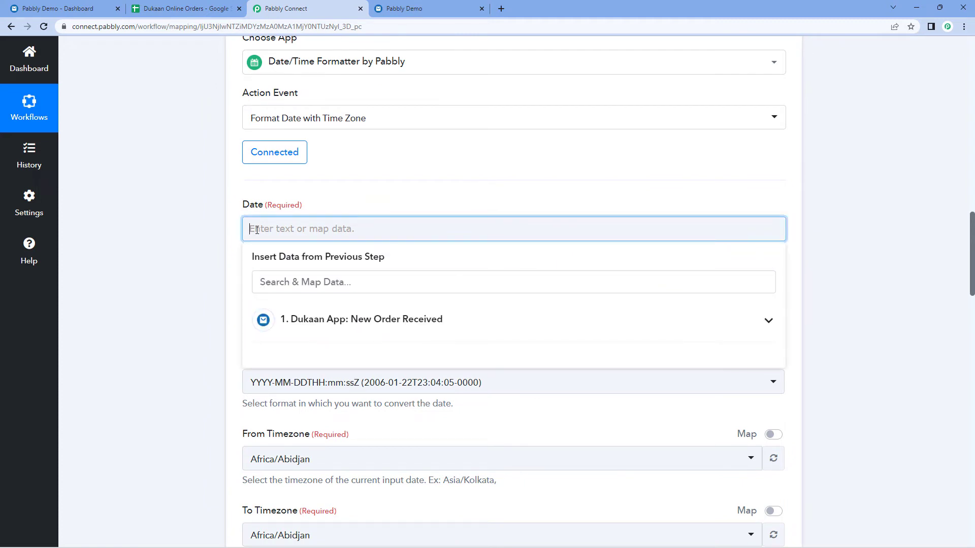
click(450, 324)
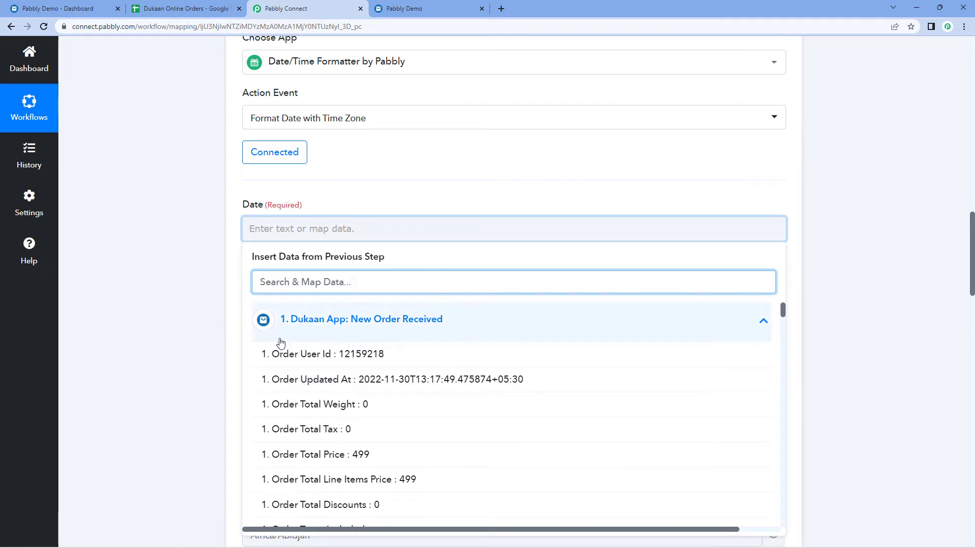
scroll(297, 355, down, 2)
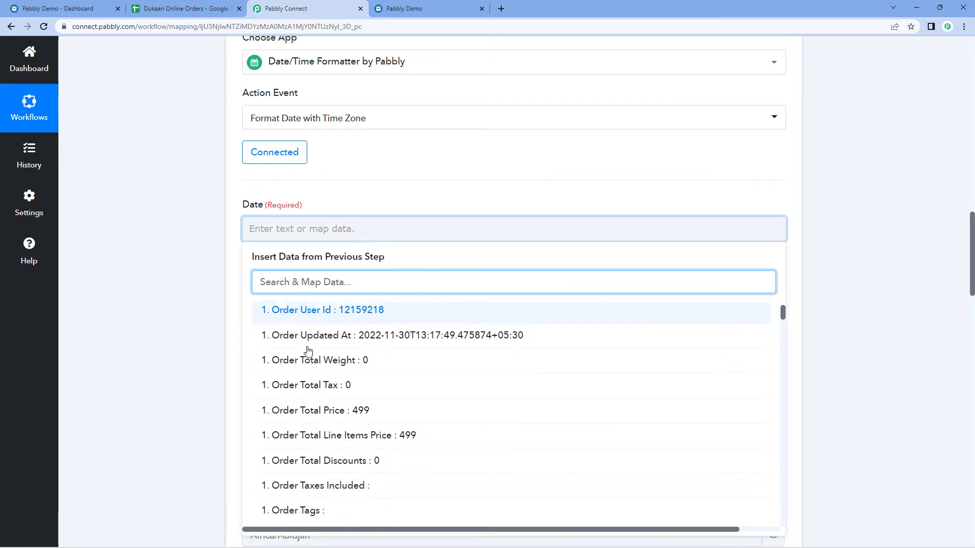
scroll(307, 350, up, 2)
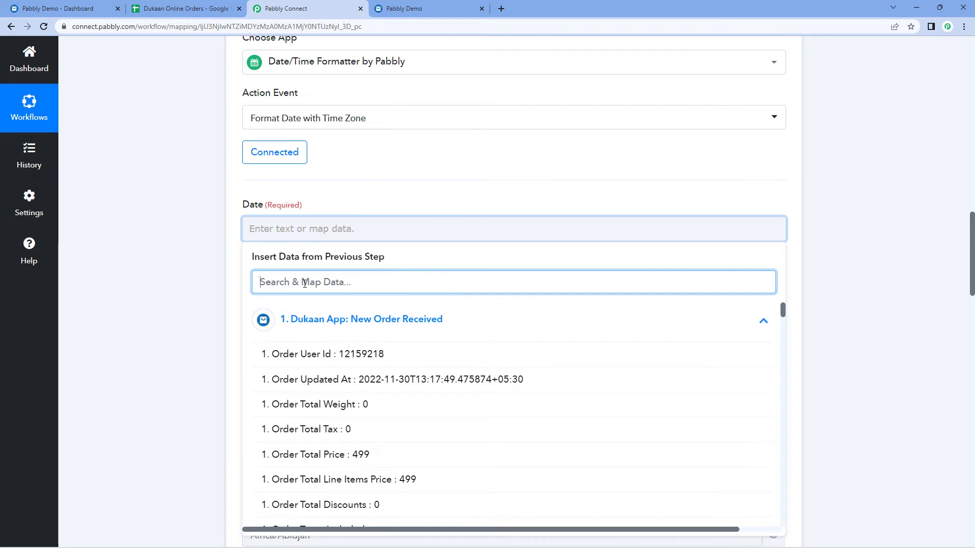
text(Date)
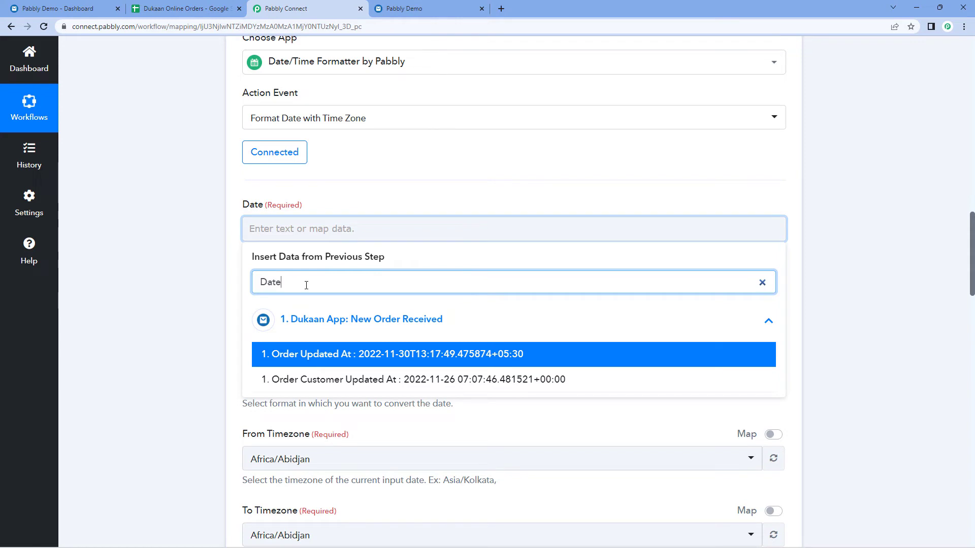
key(BackSpace)
key(BackSpace)
key(BackSpace)
key(BackSpace)
text(O)
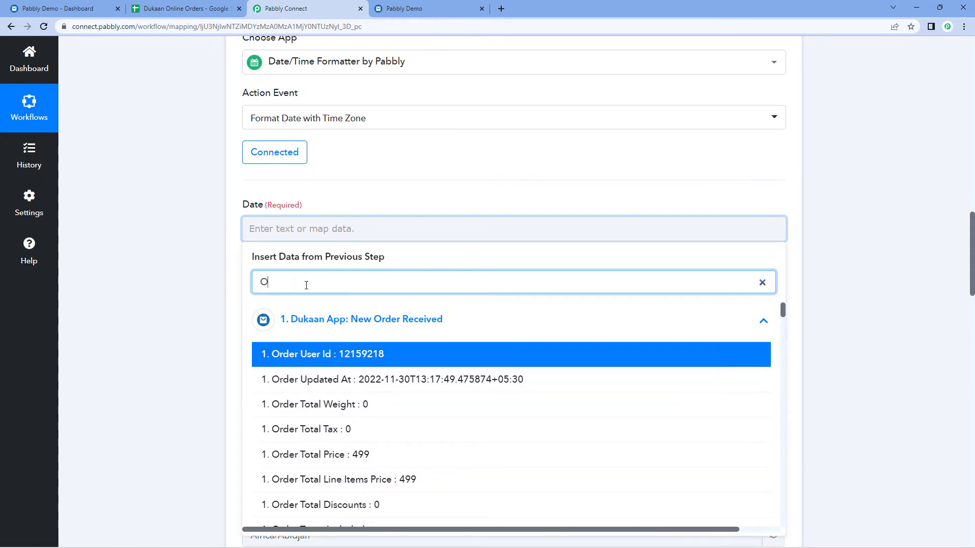
text(rder Cr)
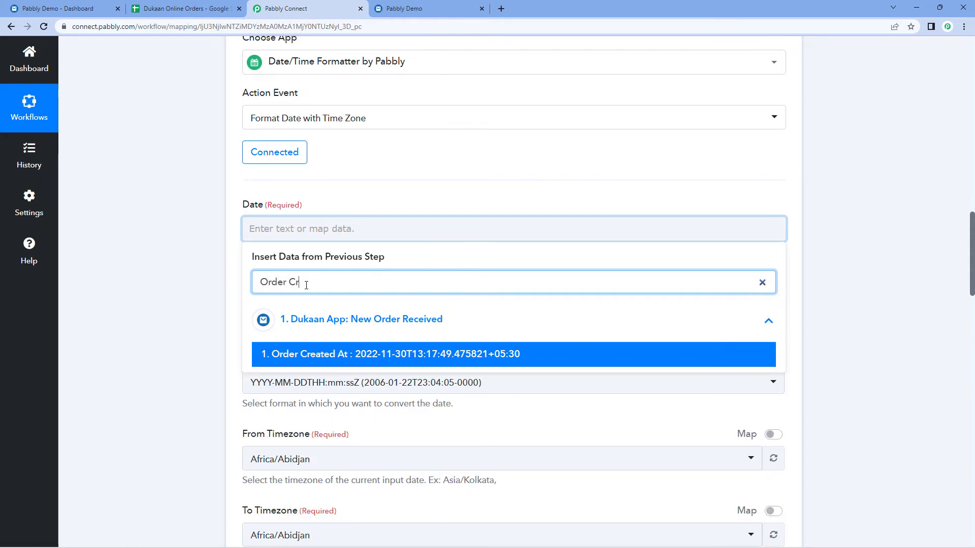
click(382, 354)
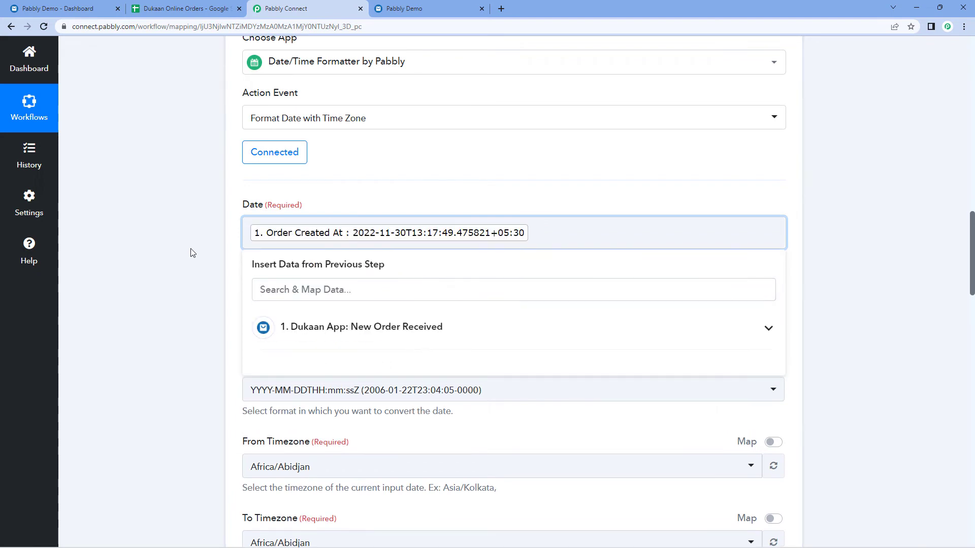
click(193, 252)
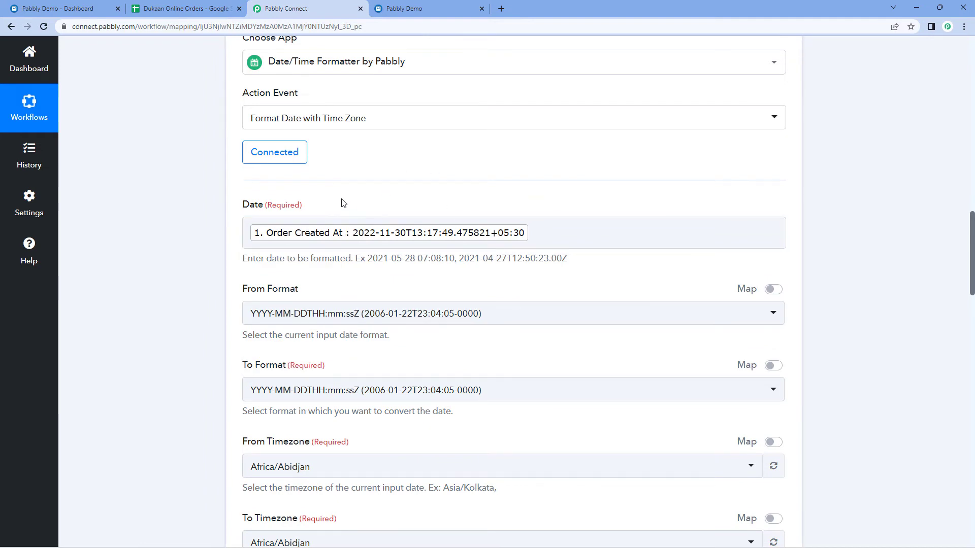
Keep the formatter's From Format as YYYY-MM-DDTHH:mm:ssZ.
scroll(280, 198, down, 2)
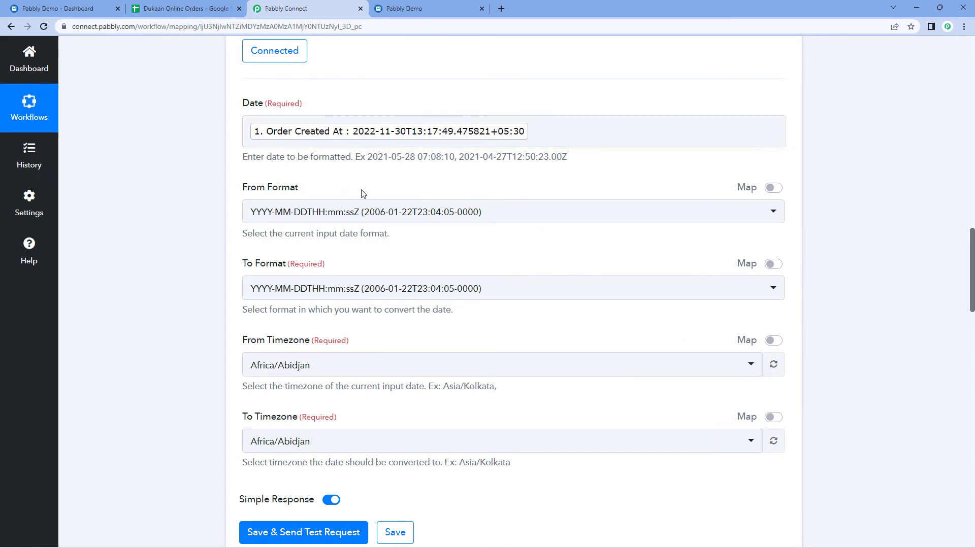
click(325, 212)
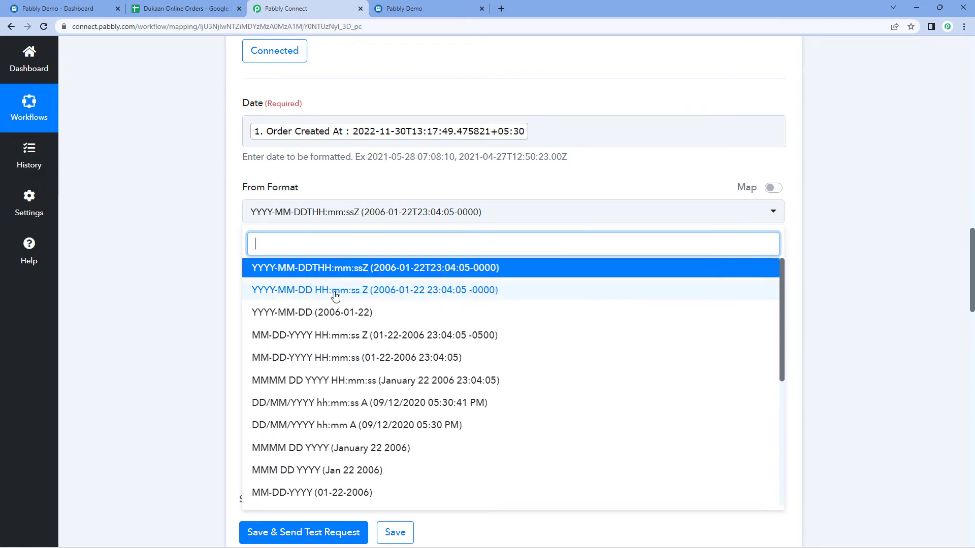
scroll(335, 296, down, 3)
scroll(315, 285, up, 3)
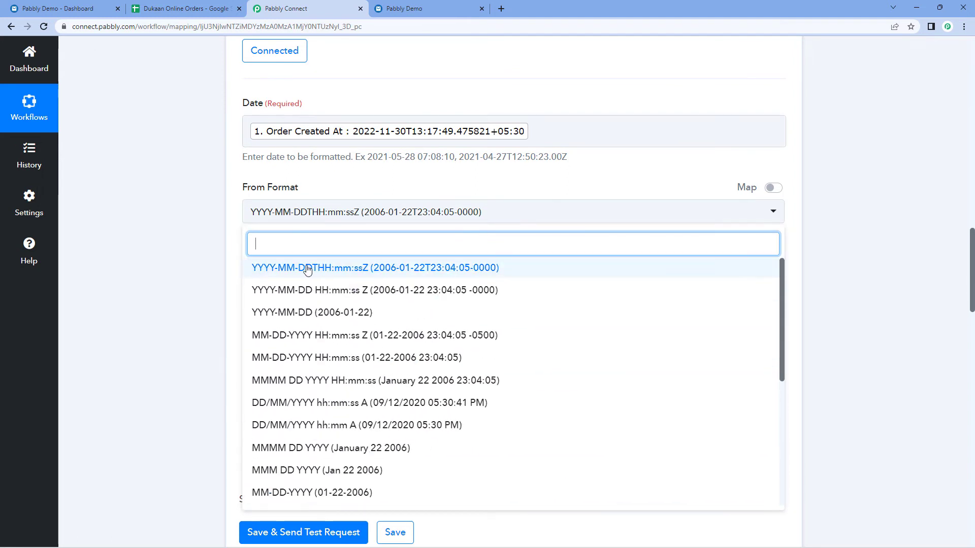
click(307, 268)
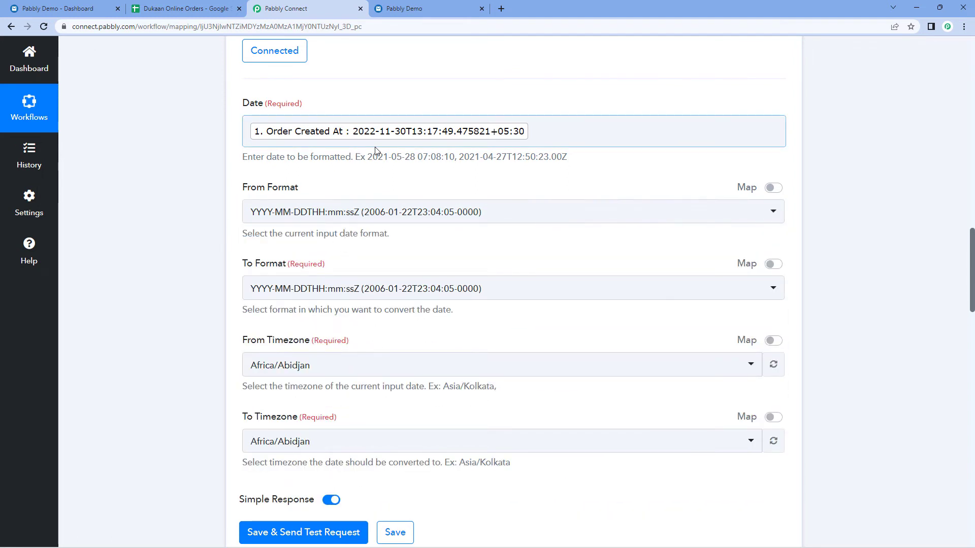
Set the formatter's To Format to DD/MM/YYYY hh:mm:ss A.
scroll(399, 161, down, 2)
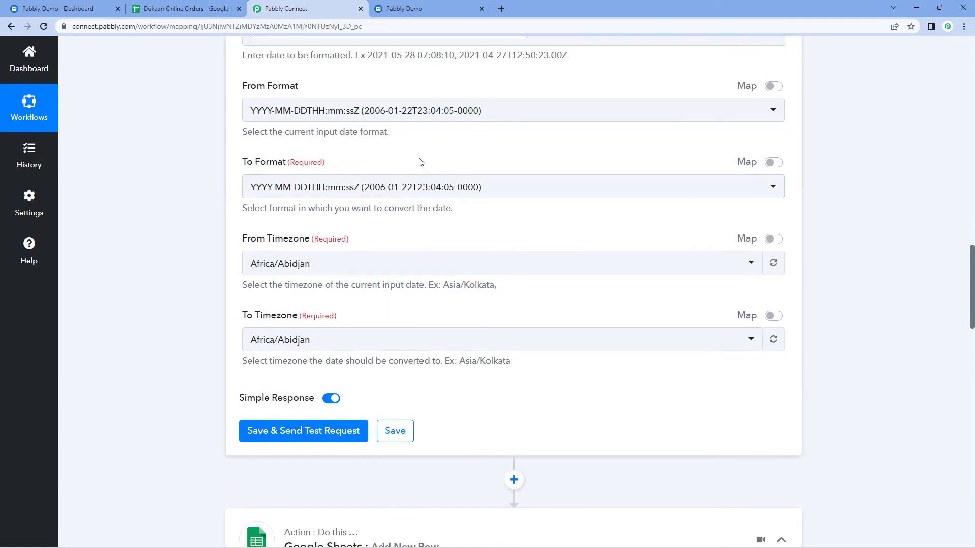
click(464, 188)
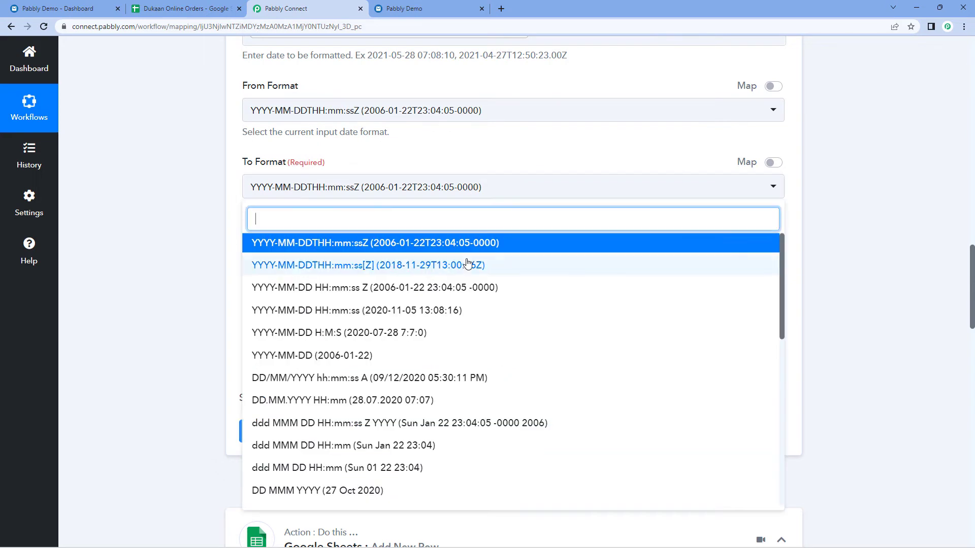
scroll(443, 270, down, 3)
scroll(443, 270, down, 3)
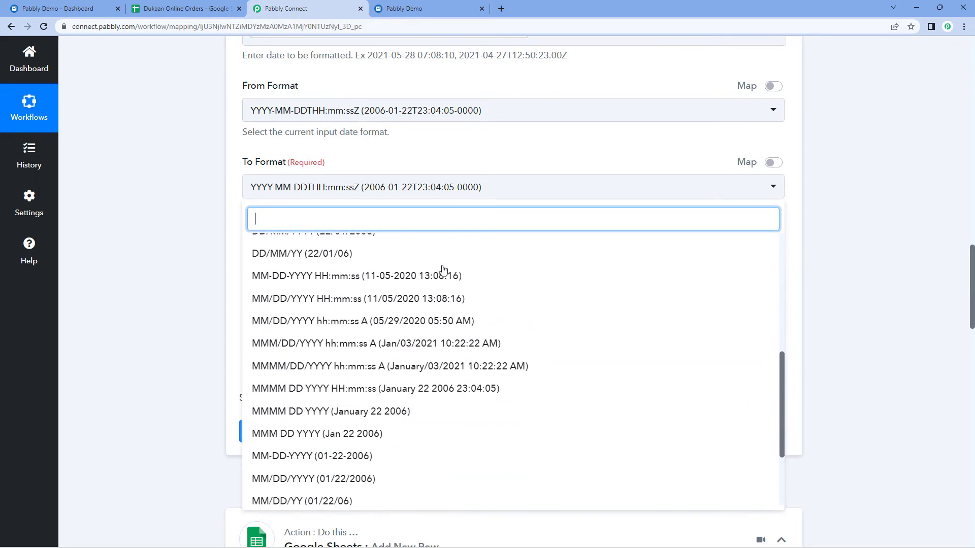
scroll(443, 270, up, 1)
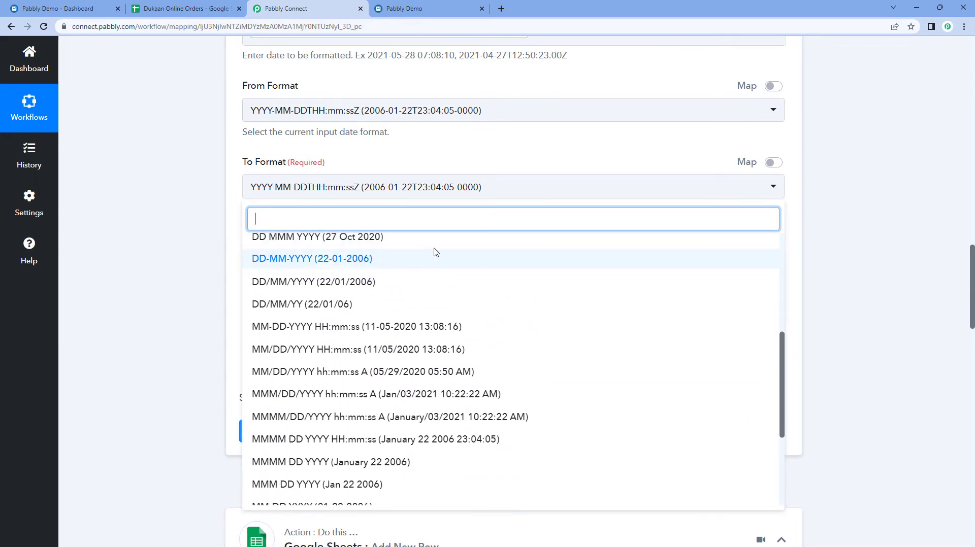
scroll(412, 287, up, 3)
scroll(407, 290, up, 2)
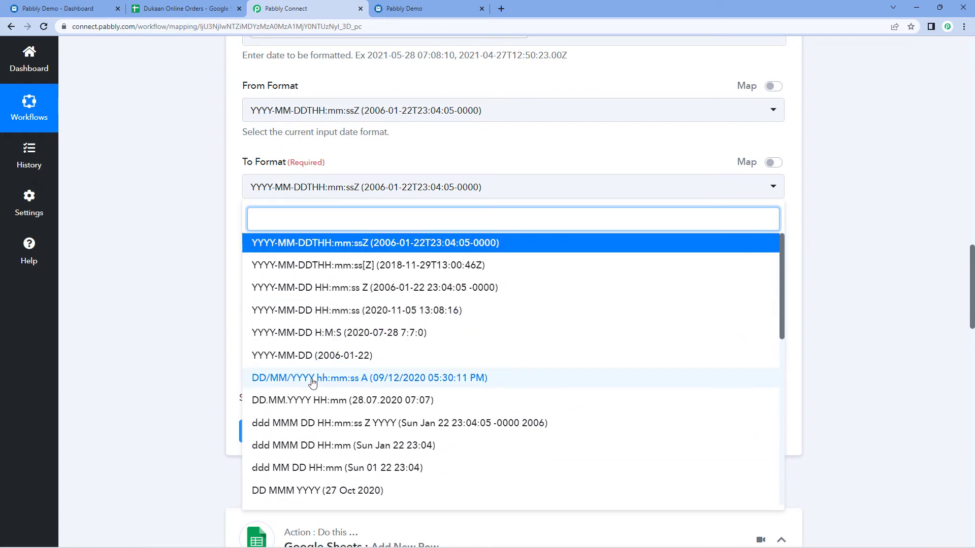
click(354, 380)
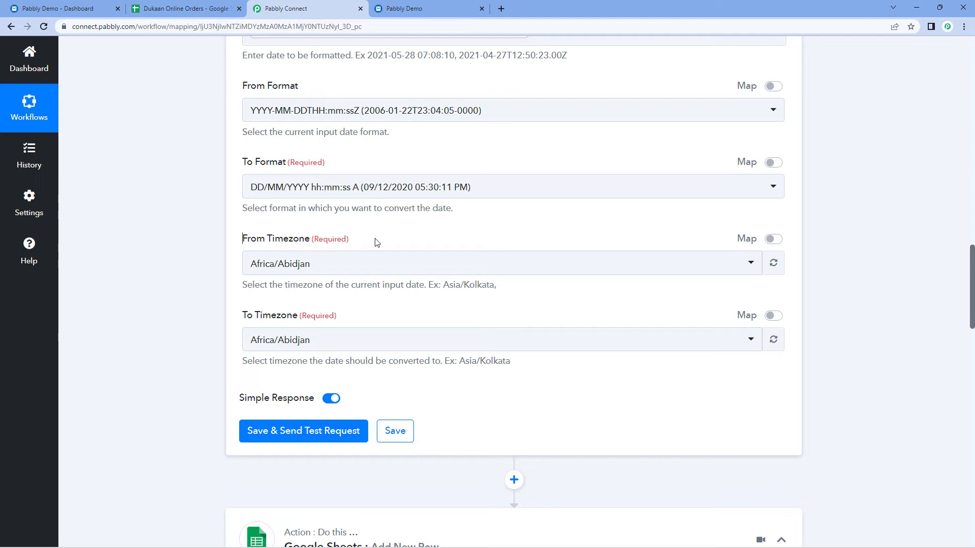
scroll(394, 208, up, 3)
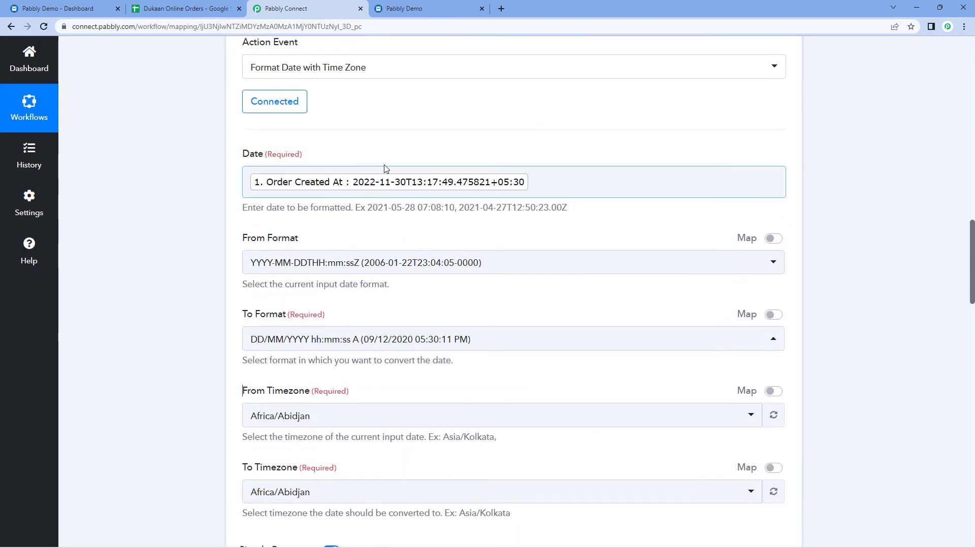
Set both From and To Timezone to Asia/Kolkata and test, getting 30/11/2022 01:17:49 PM.
scroll(347, 260, down, 3)
click(346, 261)
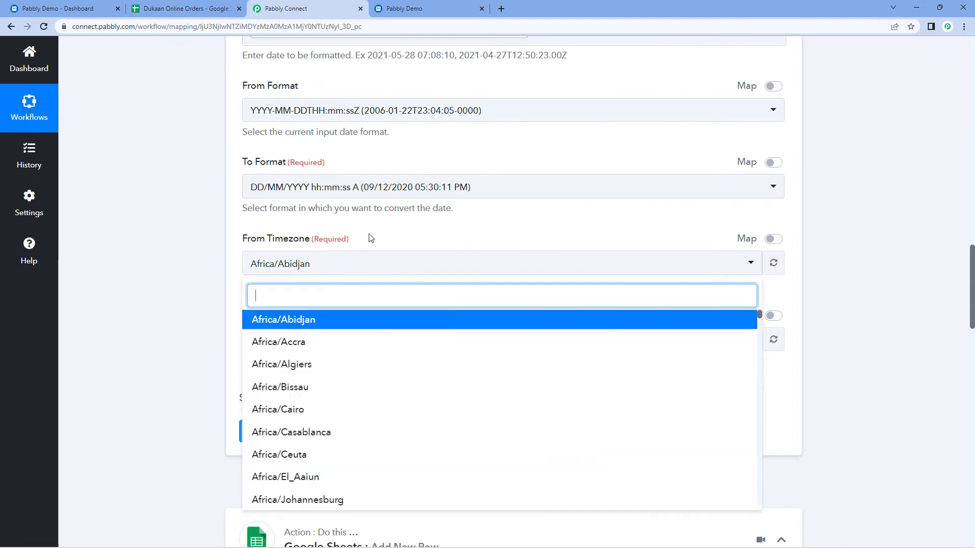
text(kol)
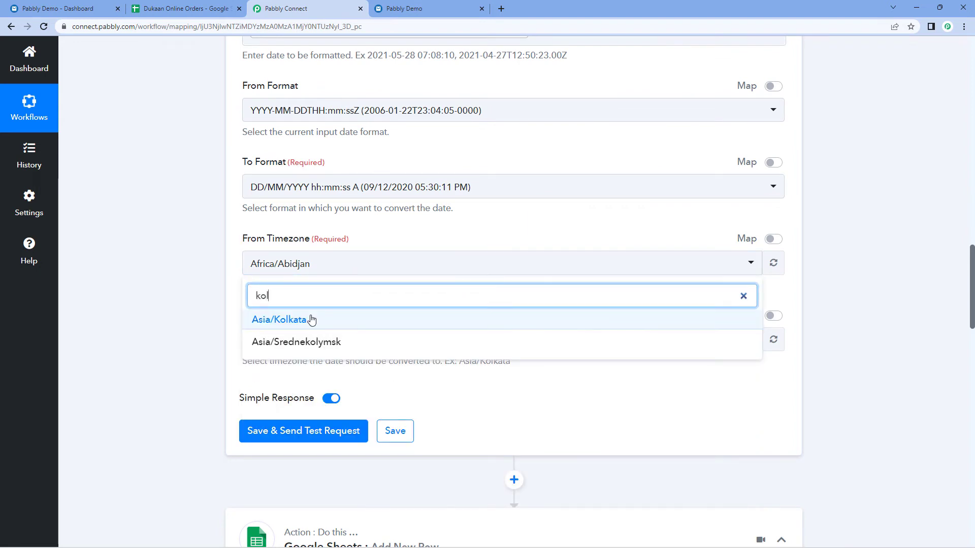
click(311, 320)
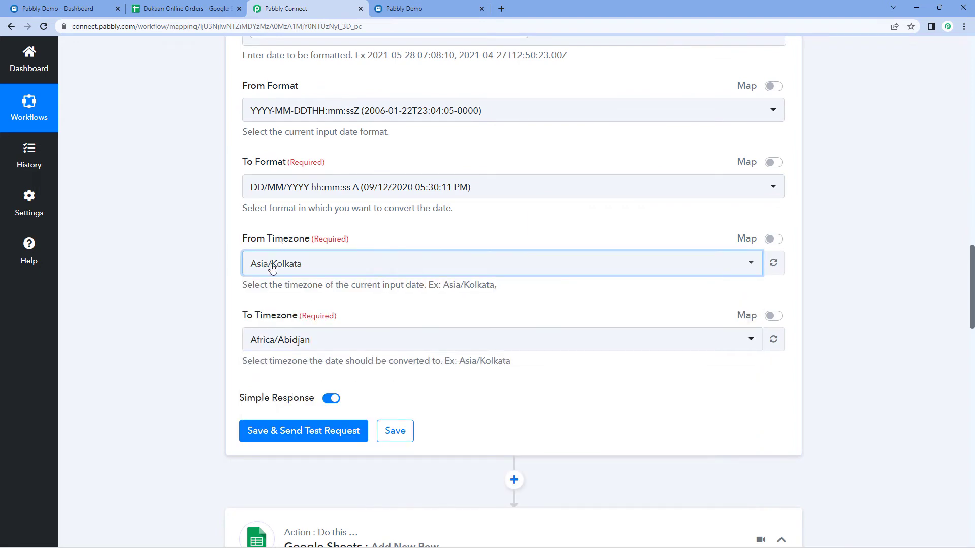
click(340, 339)
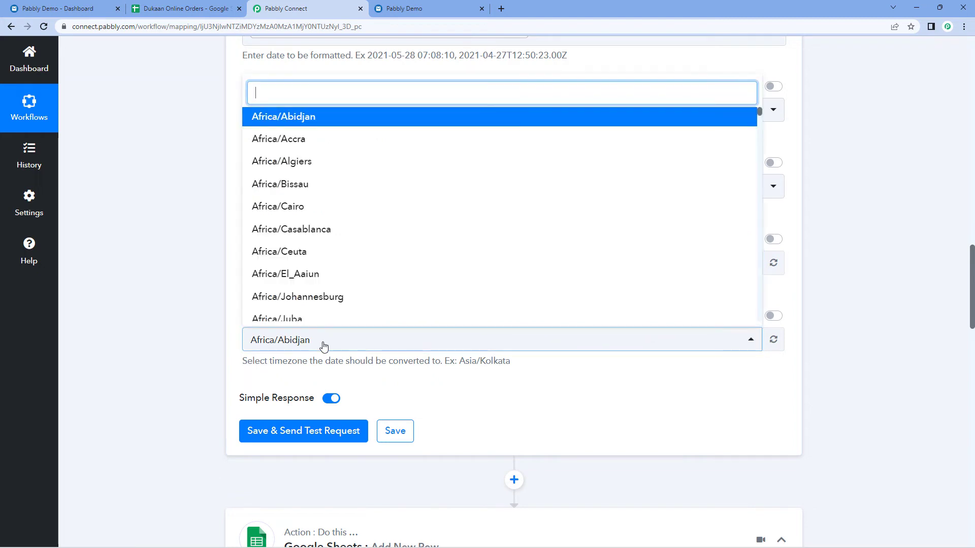
text(kol)
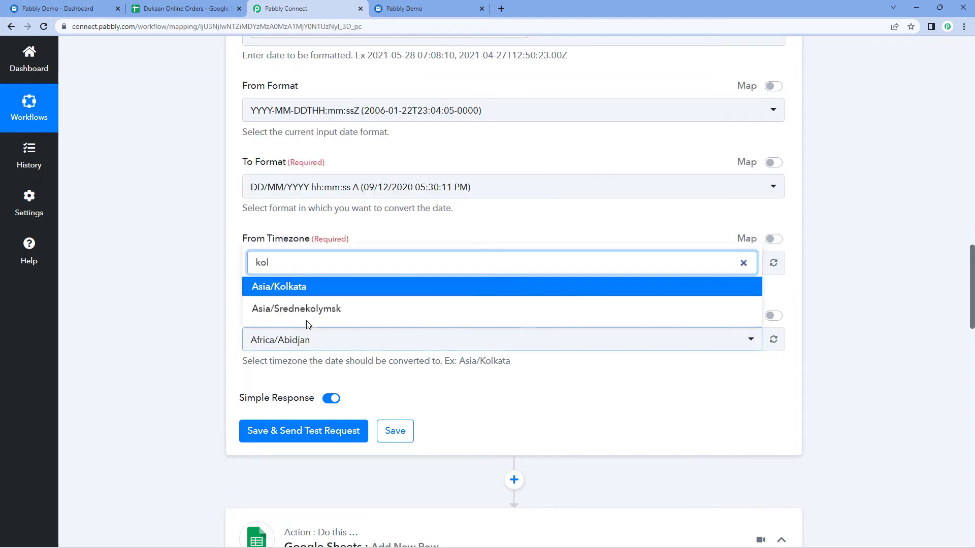
click(281, 288)
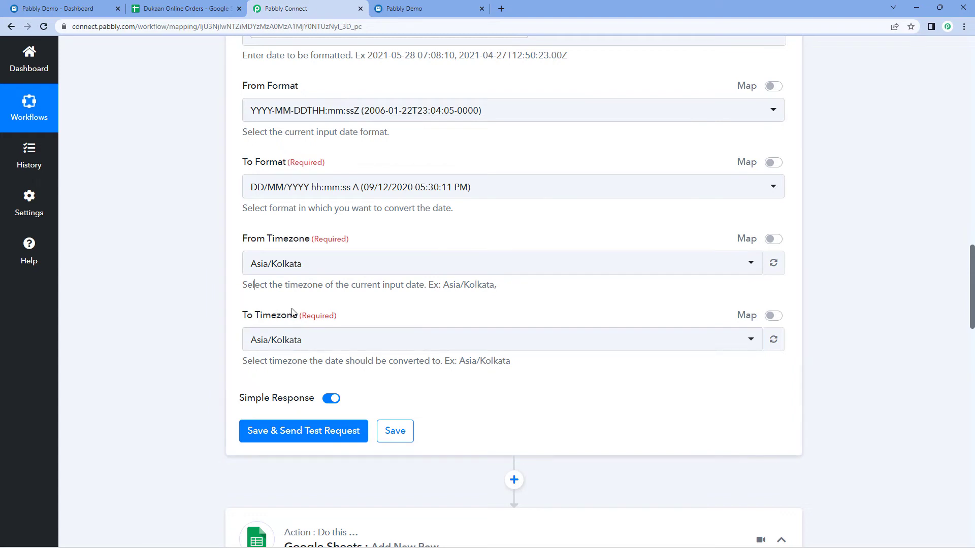
click(310, 429)
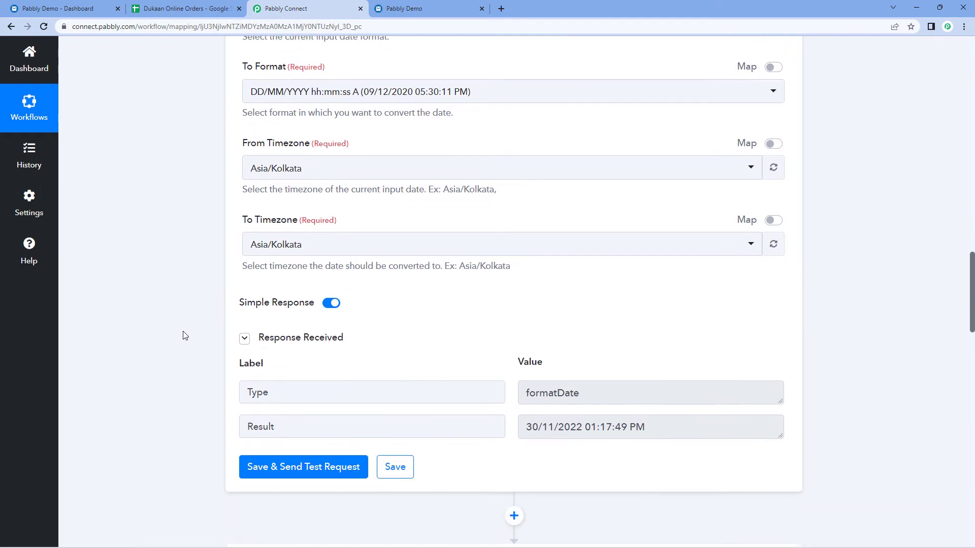
Check the formatted result 30/11/2022 01:17:49 PM, then scroll down to the Google Sheets Add New Row step.
scroll(183, 336, down, 1)
scroll(522, 290, up, 5)
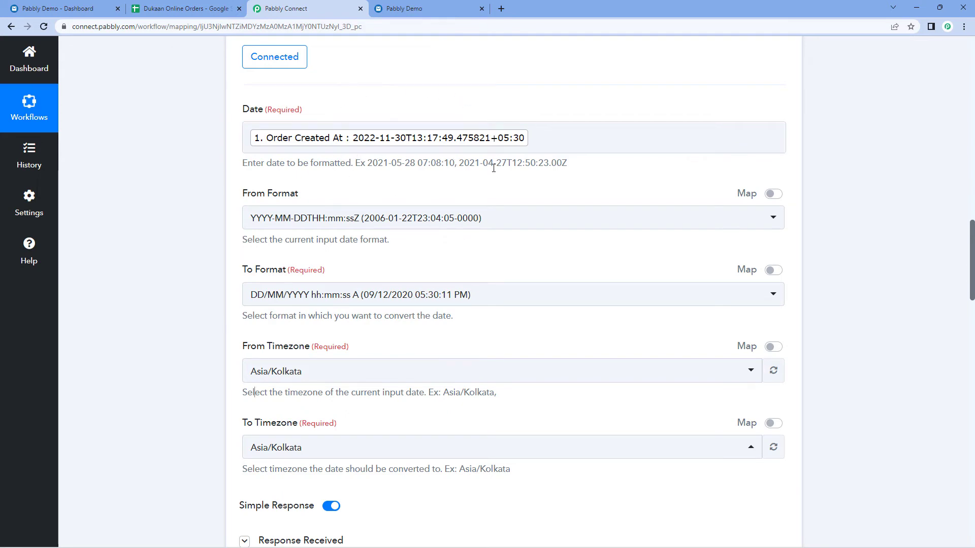
scroll(493, 167, down, 6)
drag(525, 325, 686, 328)
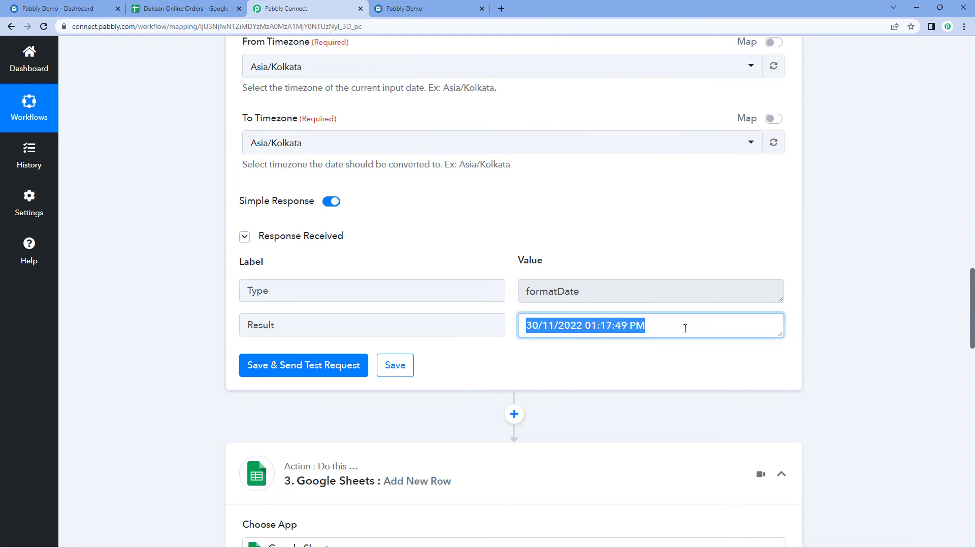
click(529, 321)
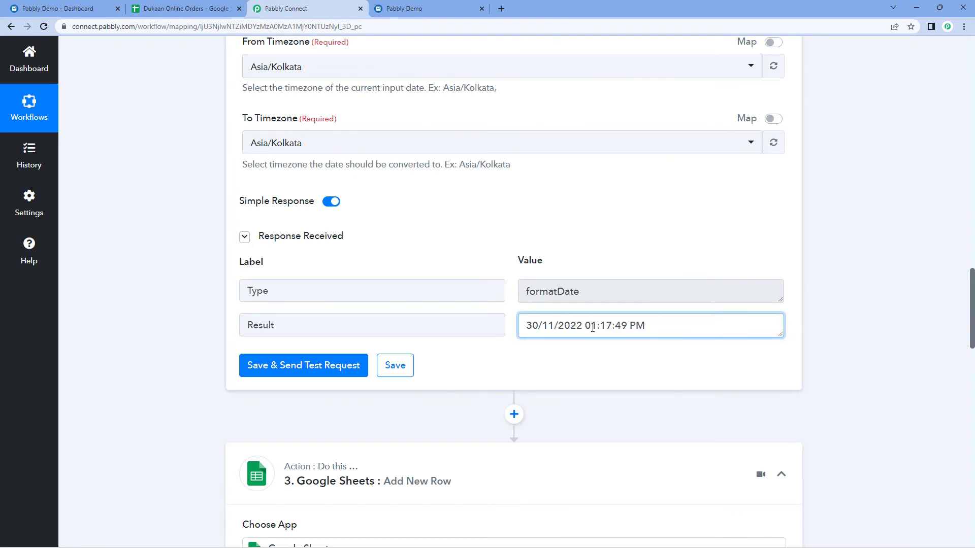
click(605, 266)
drag(529, 328, 653, 327)
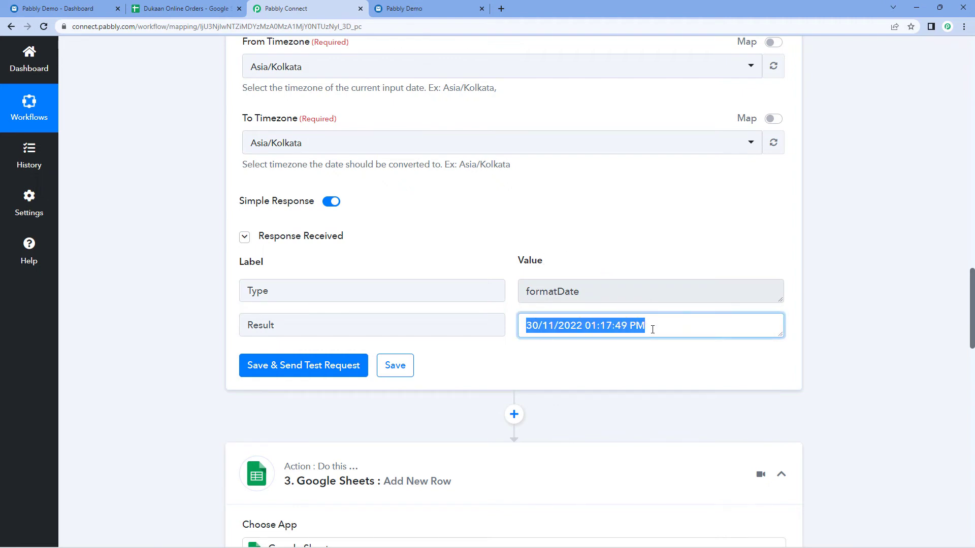
click(653, 327)
scroll(170, 326, down, 2)
scroll(170, 326, down, 7)
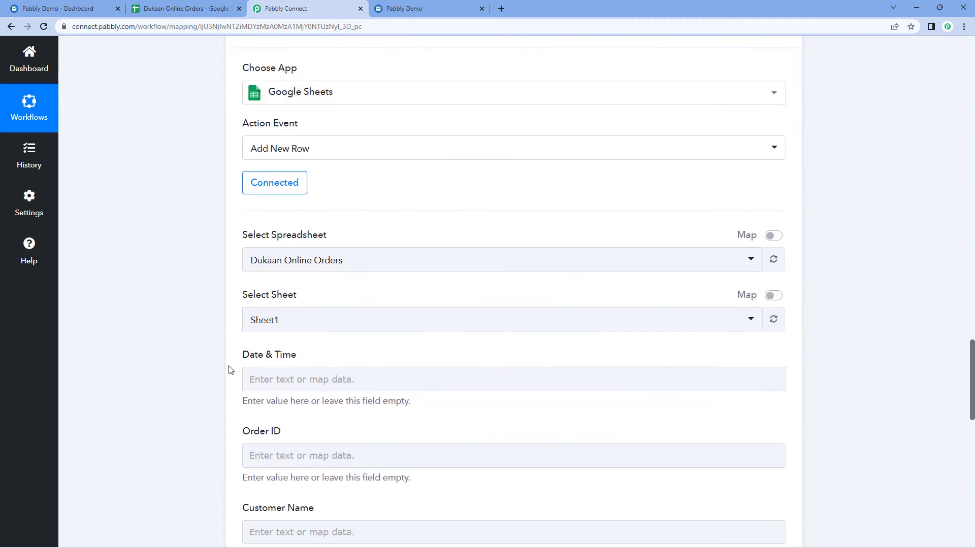
Re-save the Google Sheets step using the existing Google Sheets #778 connection.
scroll(359, 235, up, 2)
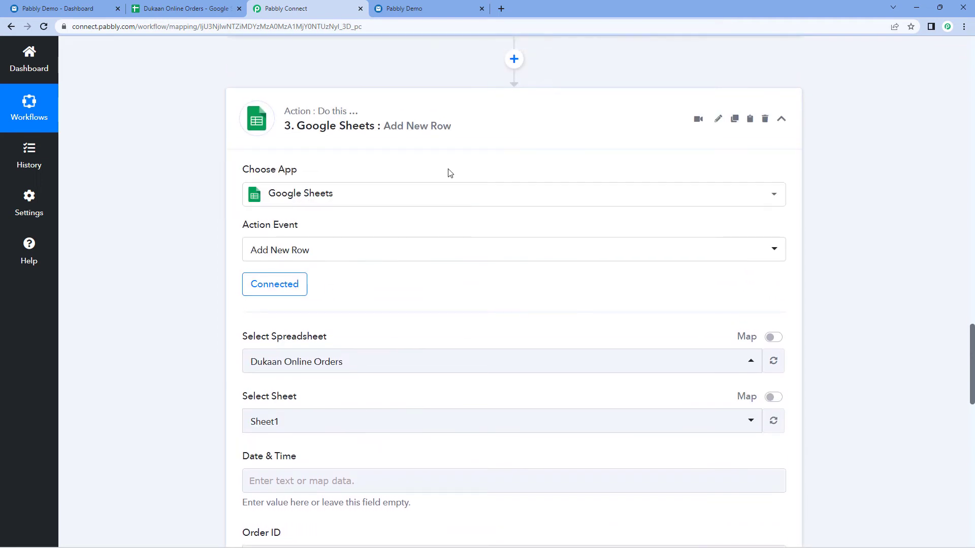
scroll(449, 173, up, 1)
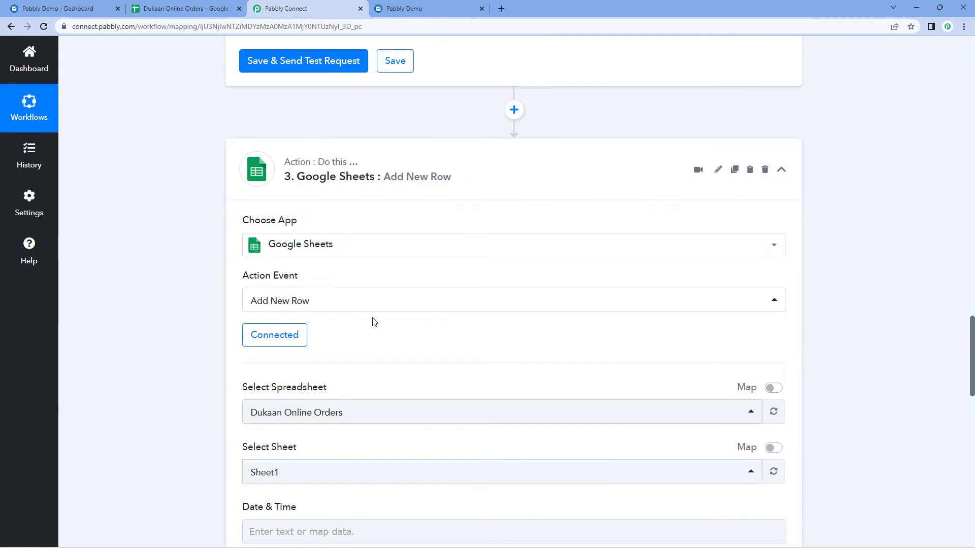
scroll(372, 322, down, 1)
scroll(332, 314, down, 1)
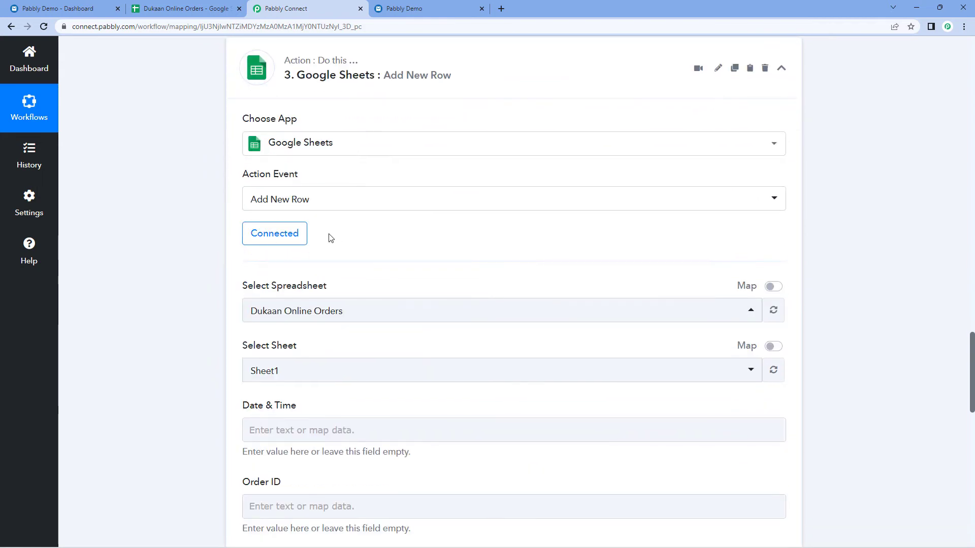
click(280, 235)
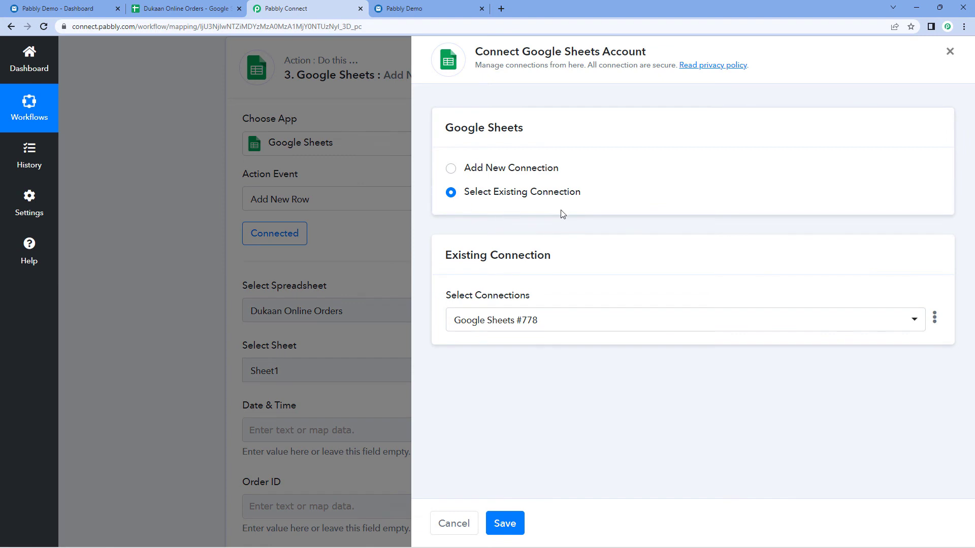
click(503, 523)
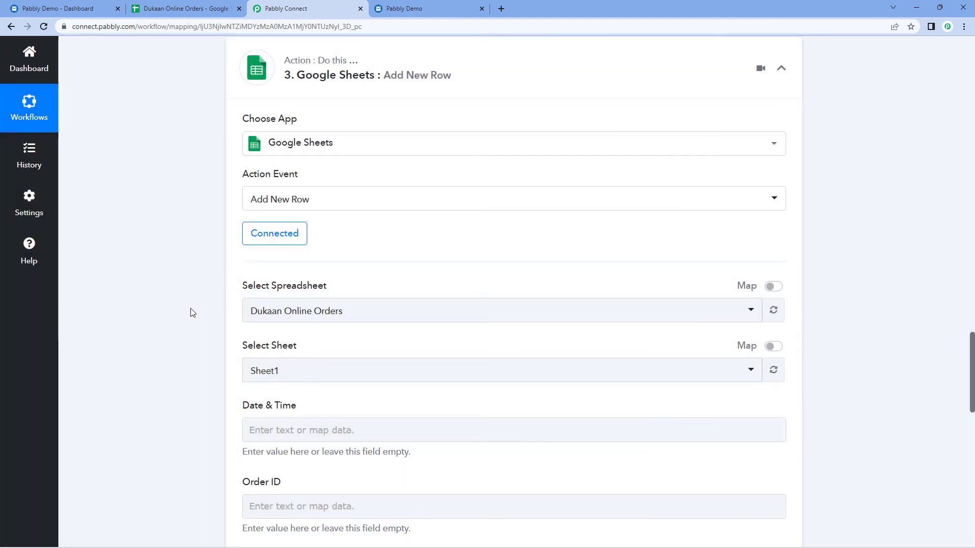
scroll(192, 312, down, 3)
click(263, 276)
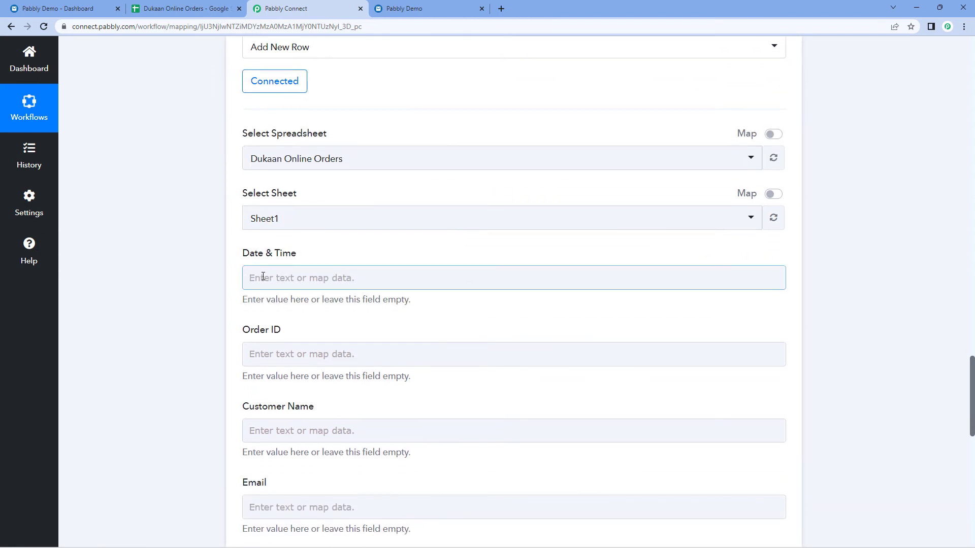
Map the date formatter's Result into the Date & Time column.
scroll(348, 317, down, 1)
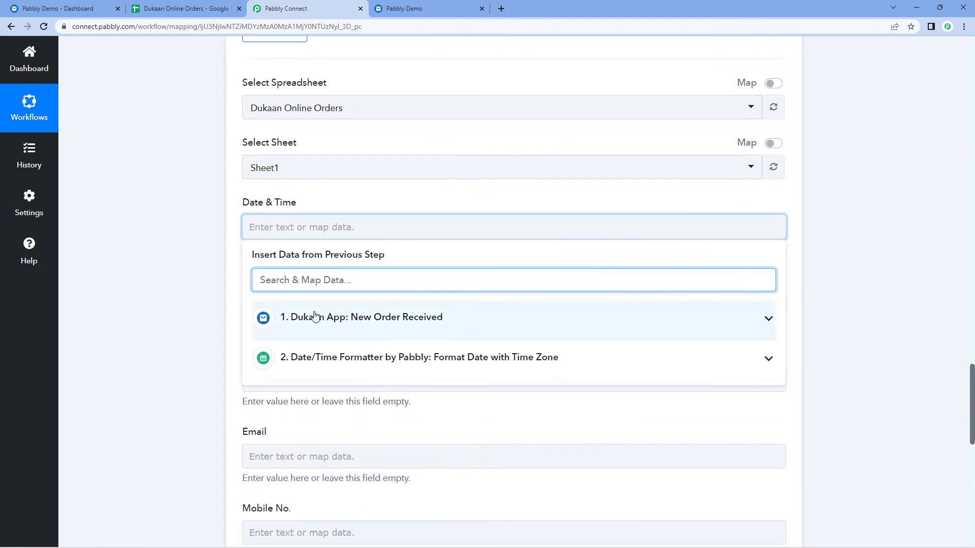
click(349, 320)
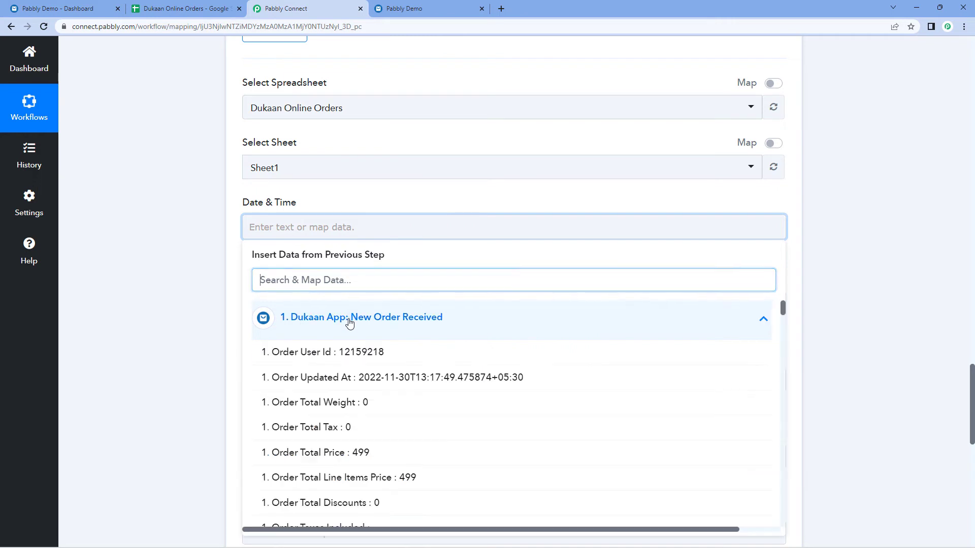
click(351, 322)
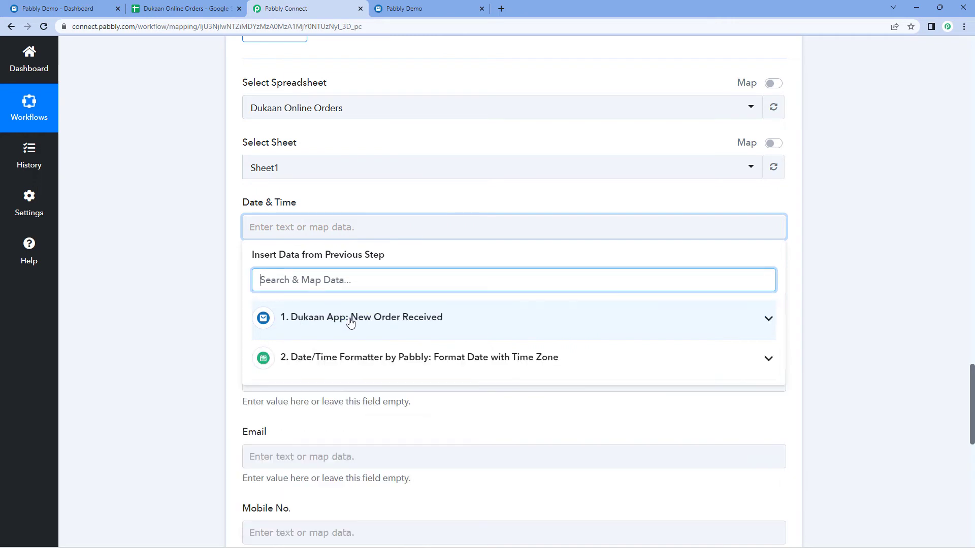
click(346, 360)
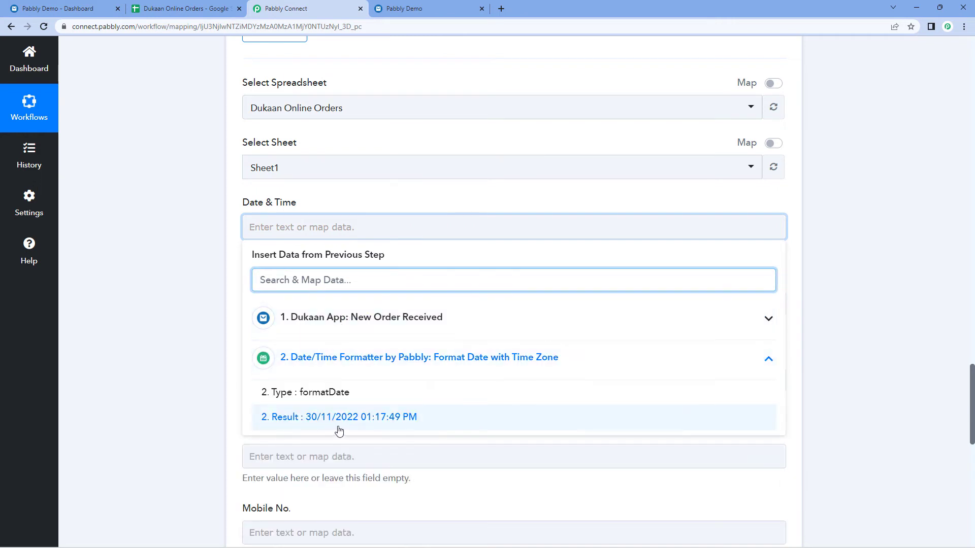
click(315, 425)
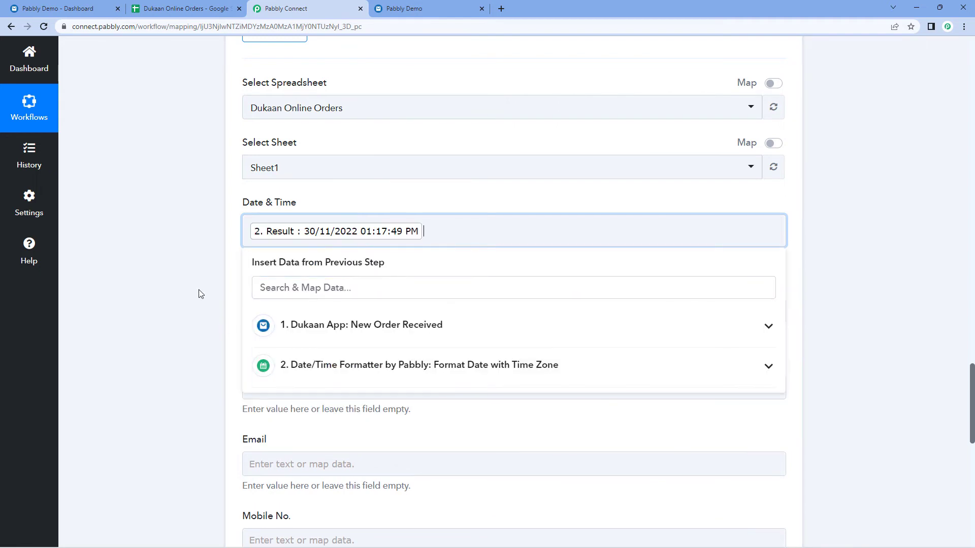
click(276, 212)
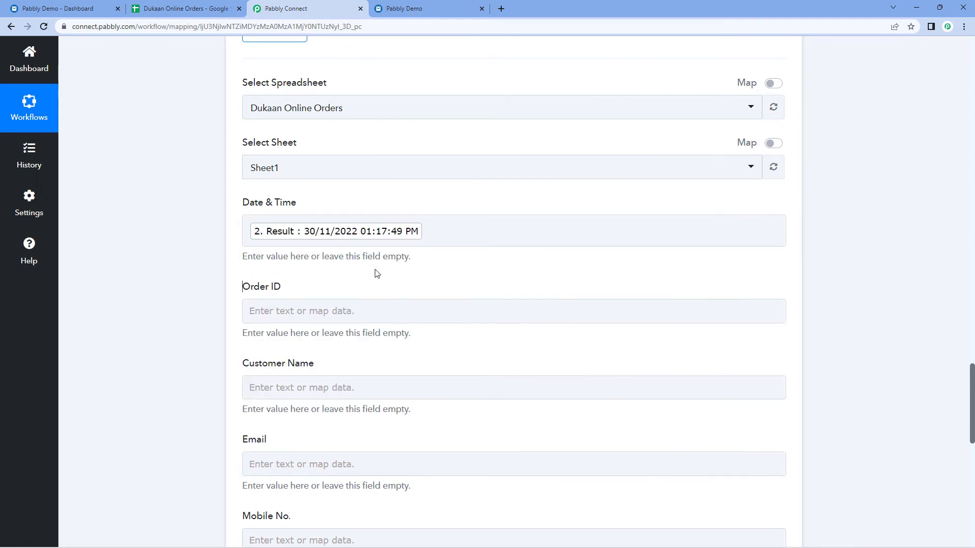
scroll(377, 274, down, 3)
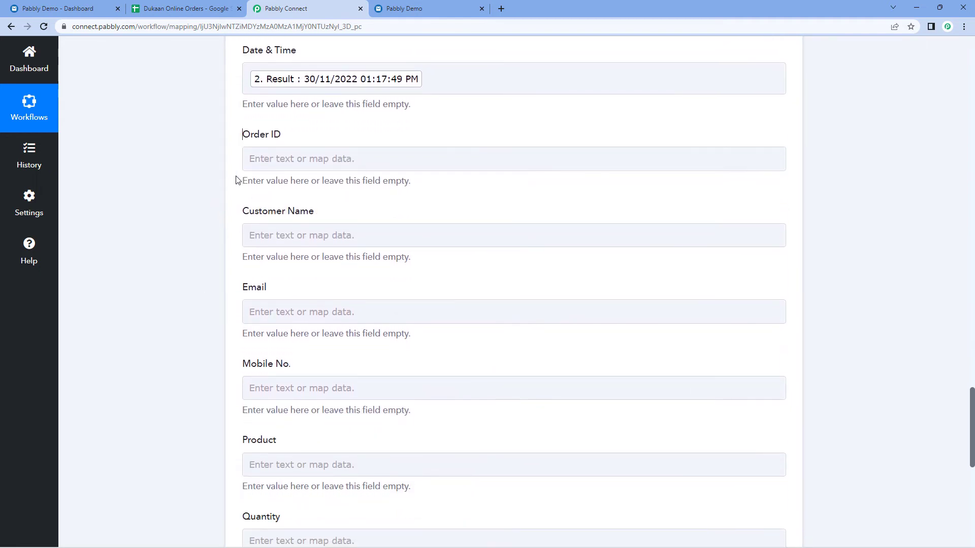
Map the Dukaan Order Id into the Order ID column.
click(289, 155)
click(288, 159)
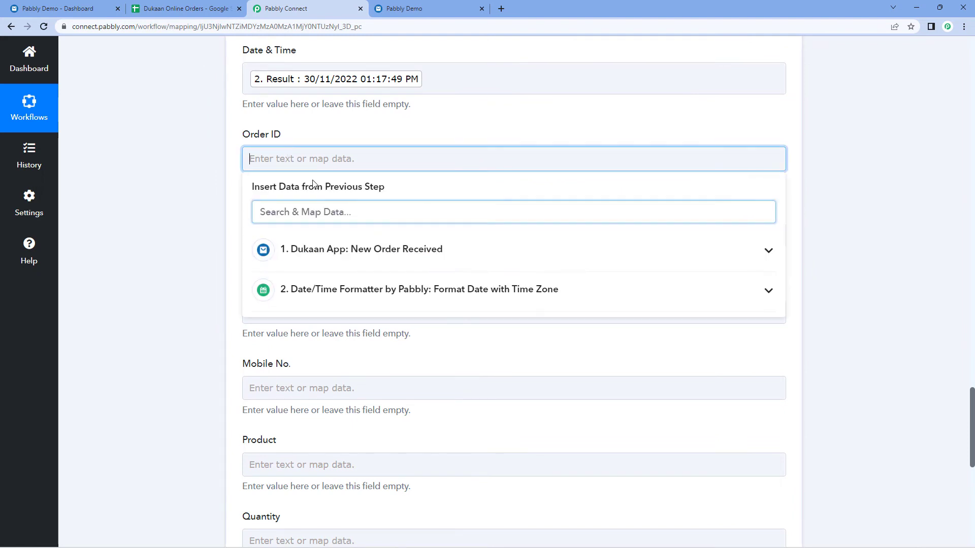
click(343, 253)
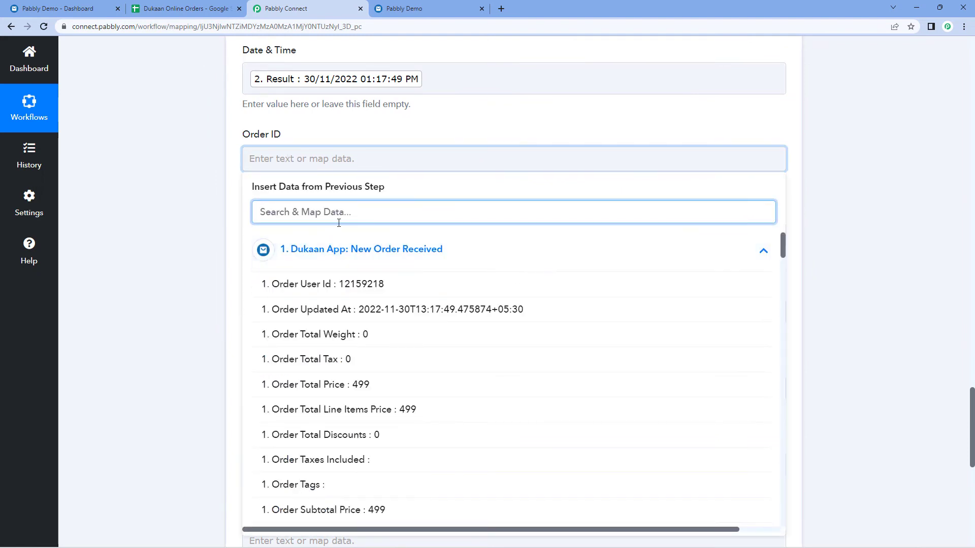
text(order)
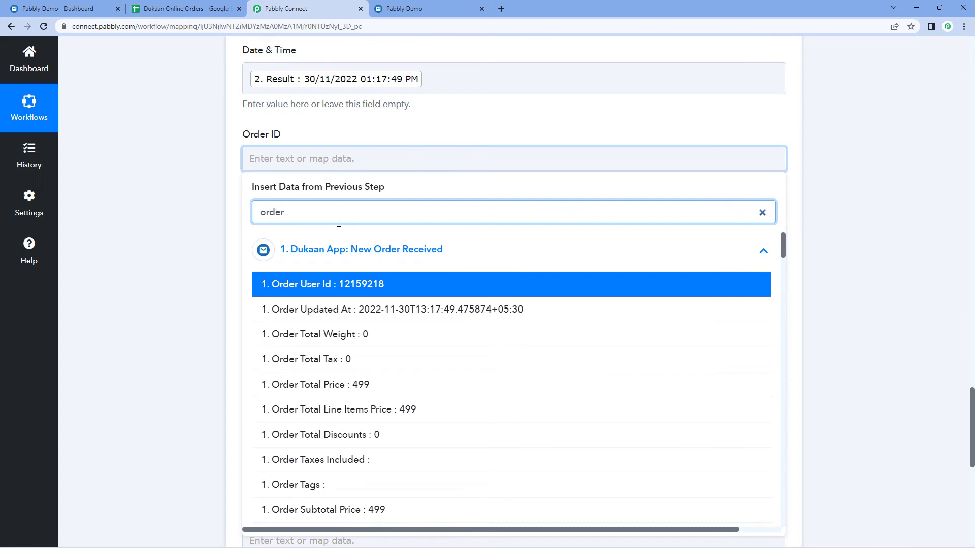
text( ID)
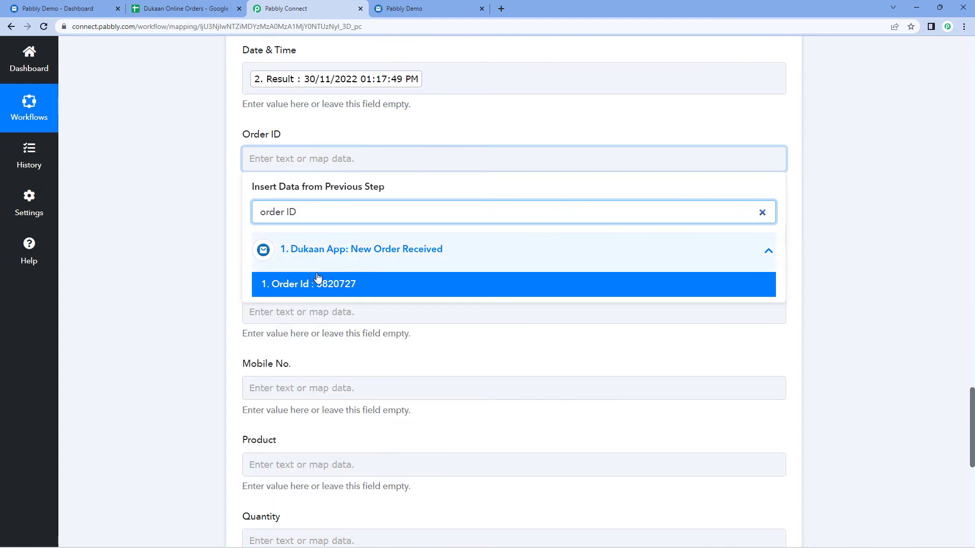
click(304, 285)
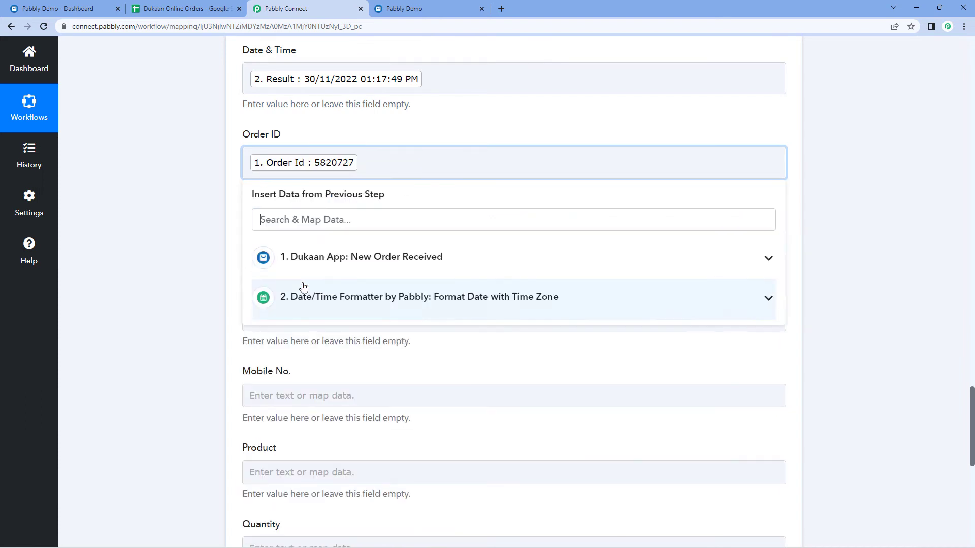
click(203, 241)
Map the Dukaan customer's full name into the Customer Name column.
scroll(199, 239, down, 1)
click(290, 192)
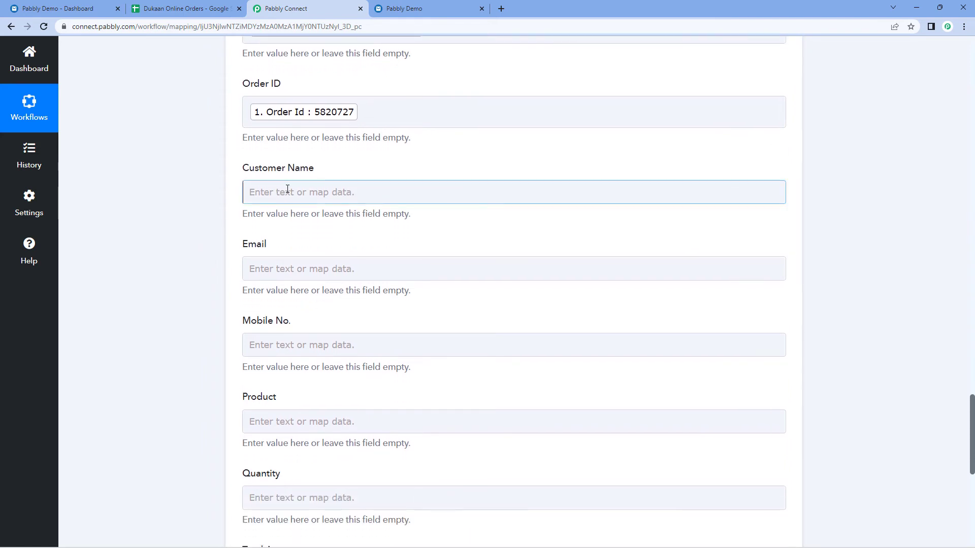
click(385, 292)
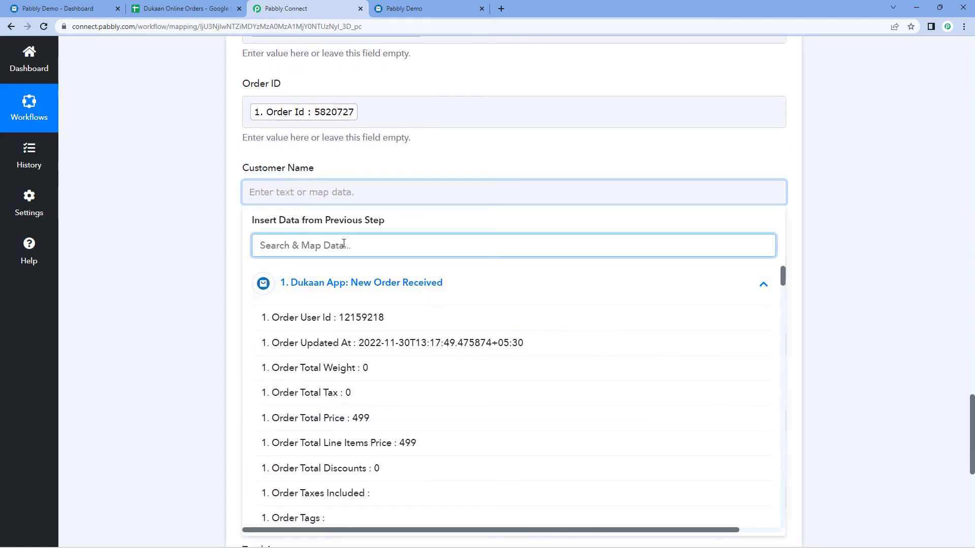
text(c)
key(BackSpace)
text(Name)
scroll(399, 368, down, 3)
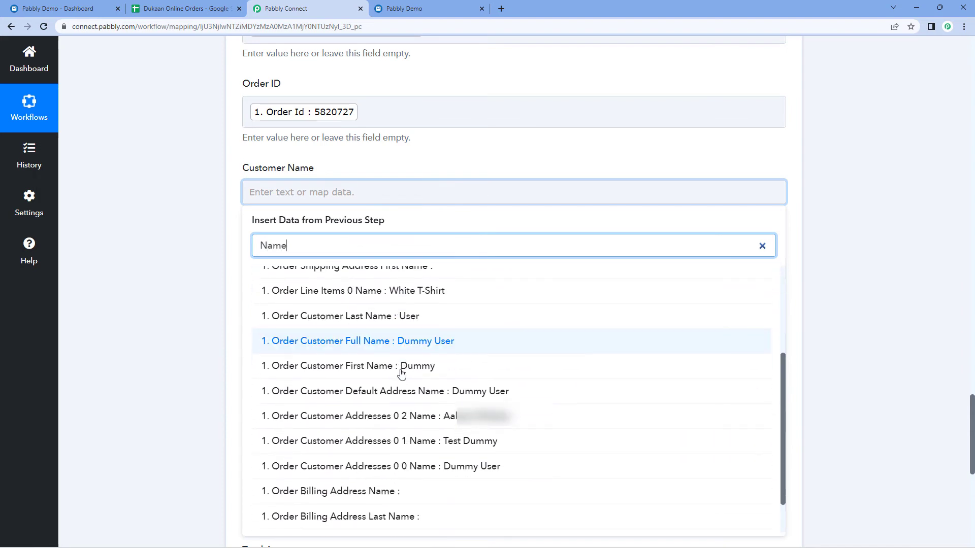
click(364, 343)
click(200, 253)
Map the Dukaan order email into the Email column.
scroll(201, 253, down, 1)
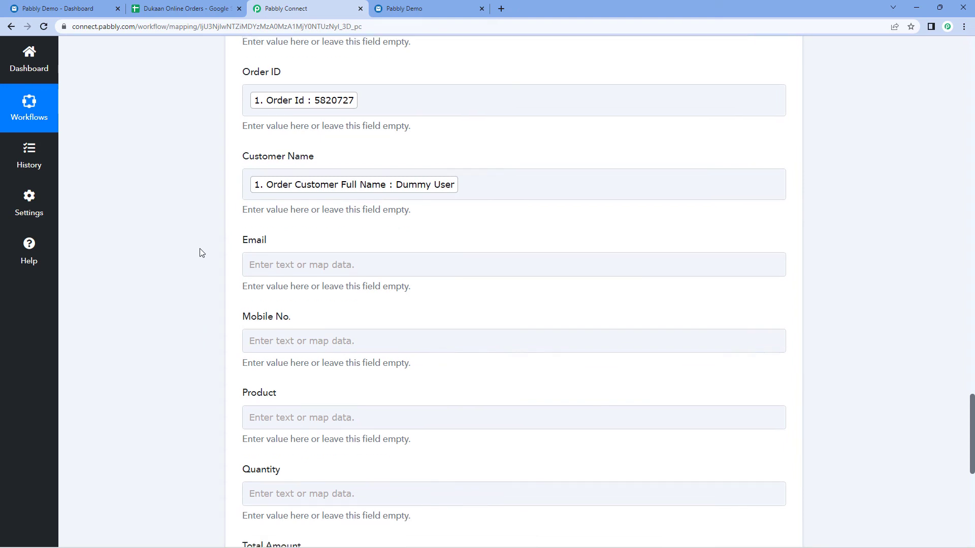
scroll(202, 252, down, 2)
click(312, 178)
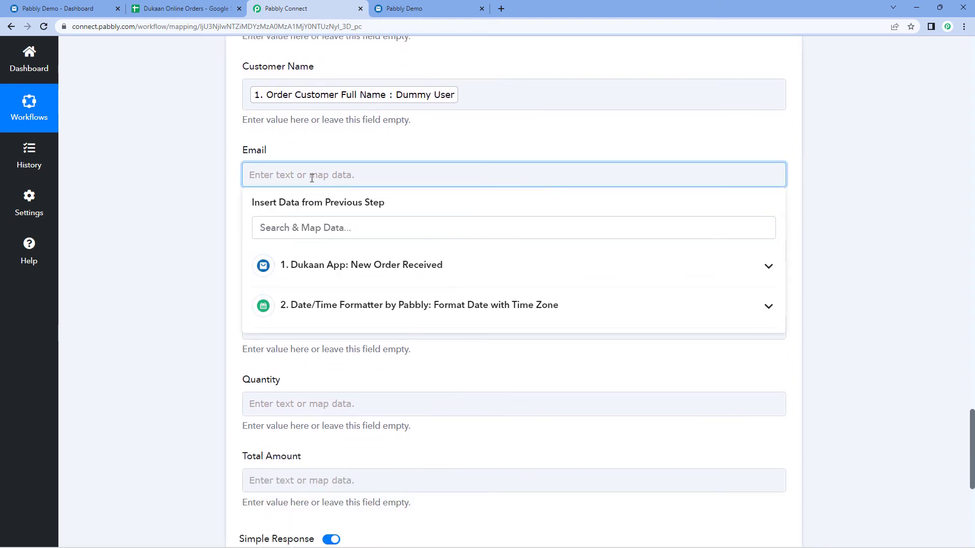
text(e)
key(BackSpace)
click(311, 232)
text(email)
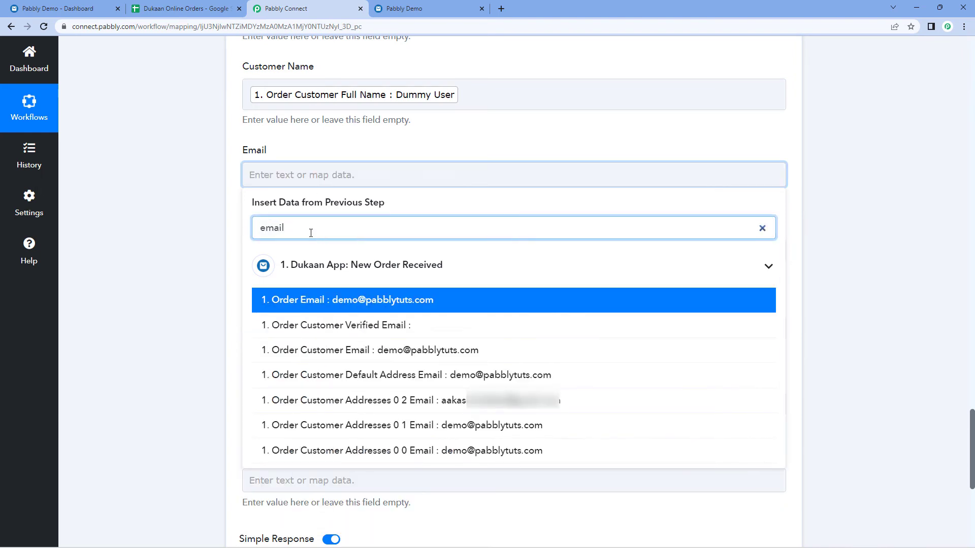
click(321, 300)
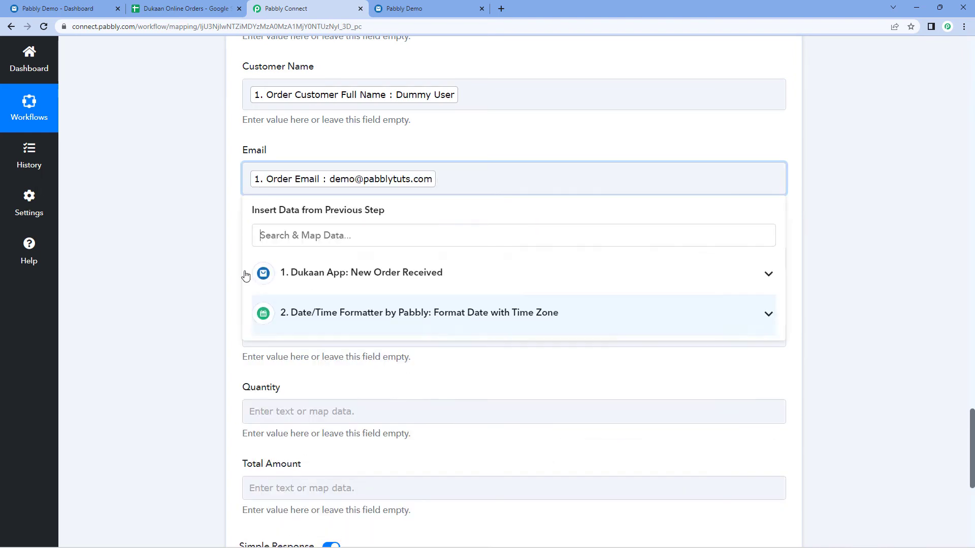
click(185, 237)
Map the default address mobile number into the Mobile No. column.
scroll(185, 237, down, 3)
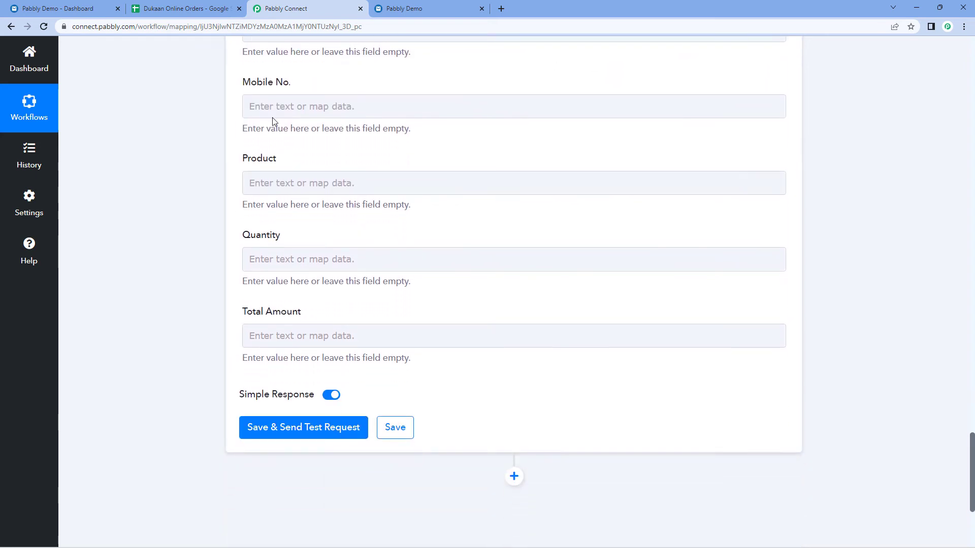
click(251, 105)
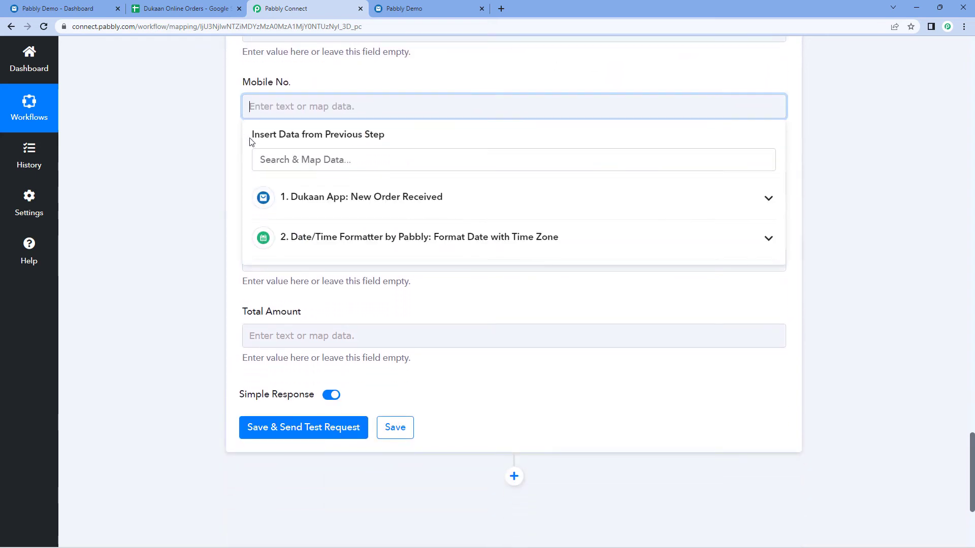
click(304, 197)
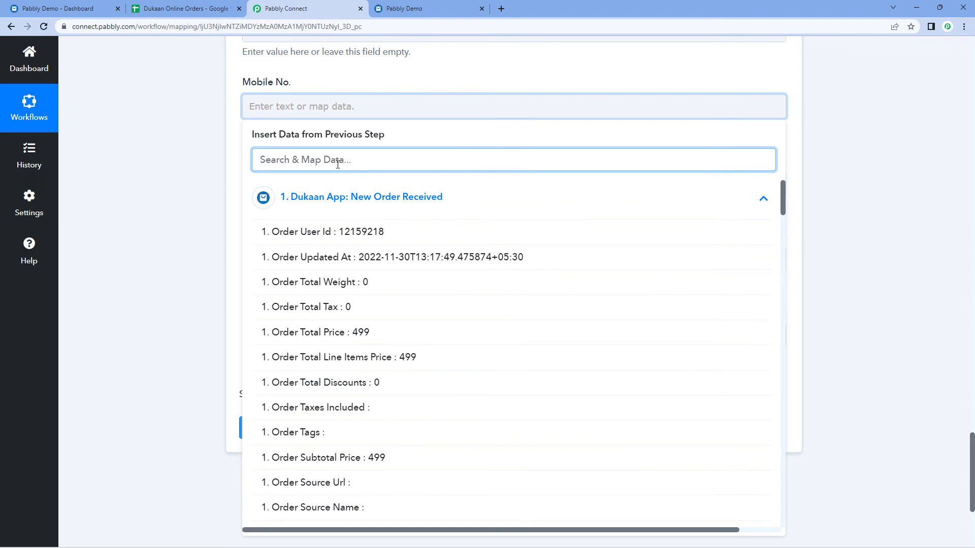
text(Mob)
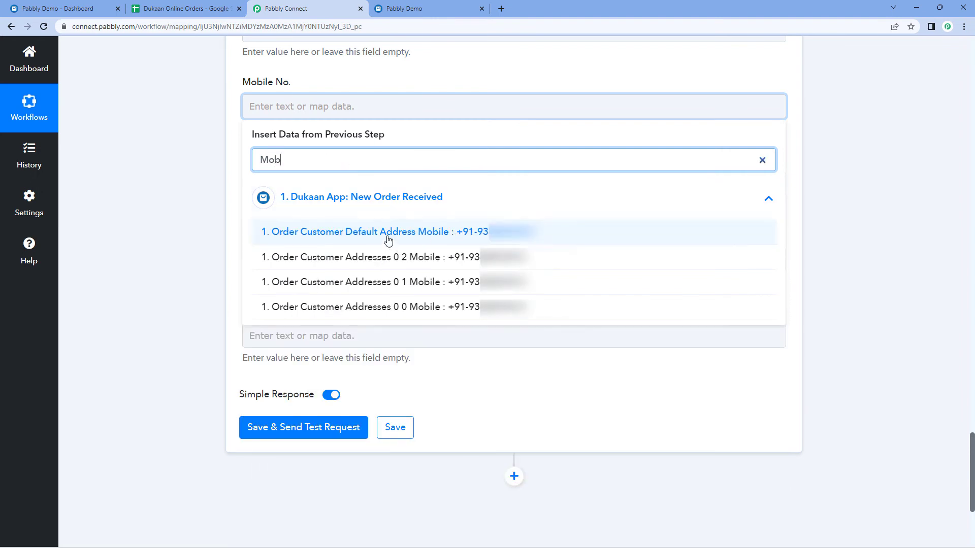
click(404, 233)
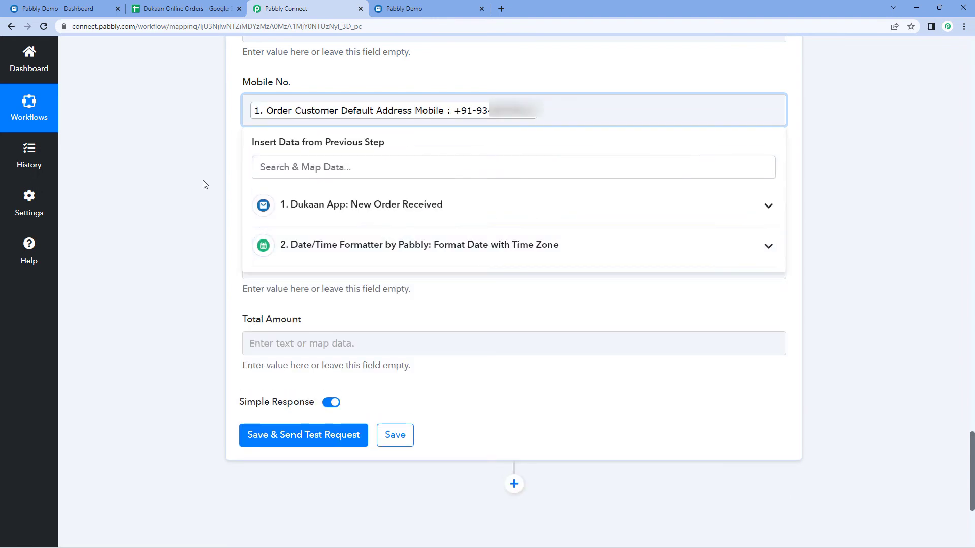
click(203, 184)
Map the line item title (White T-Shirt) into the Product column.
scroll(203, 184, down, 2)
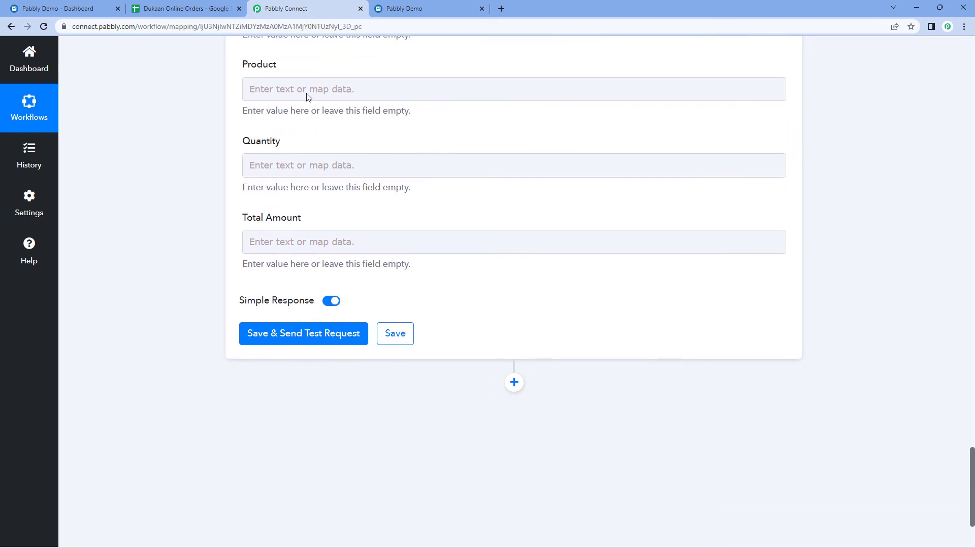
click(287, 89)
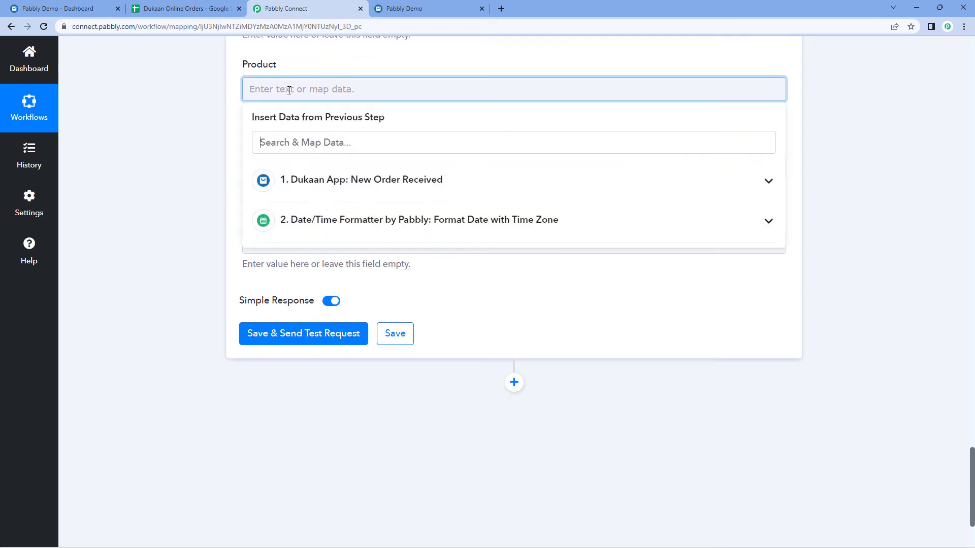
click(316, 186)
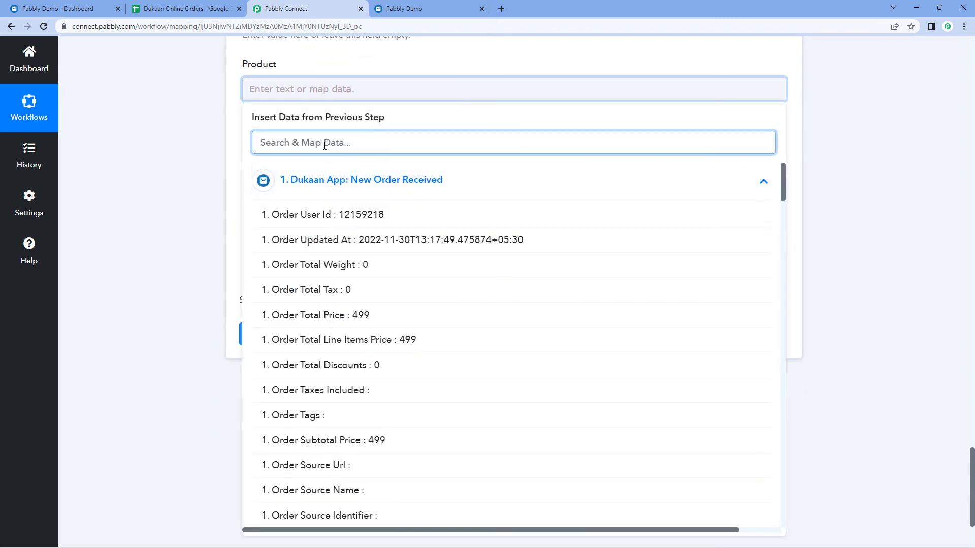
text(It)
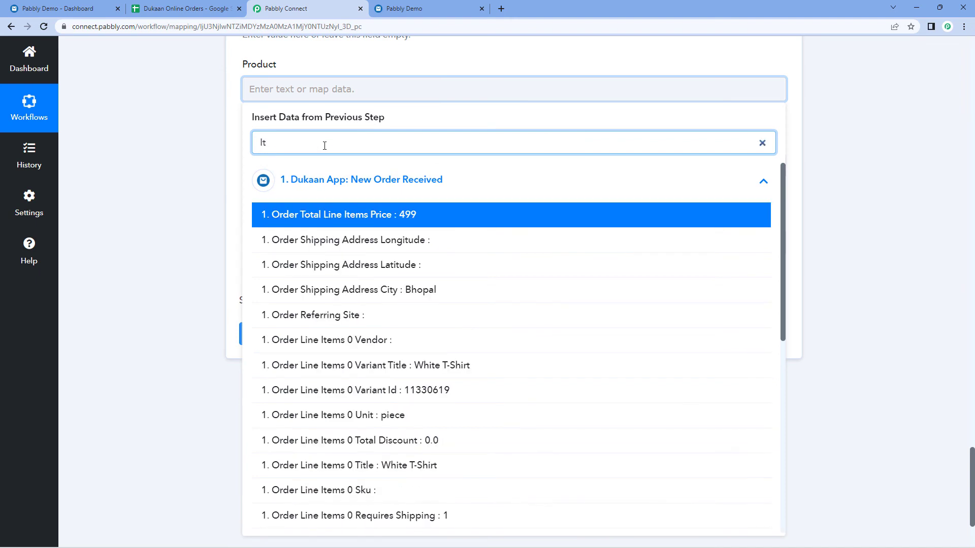
text(em)
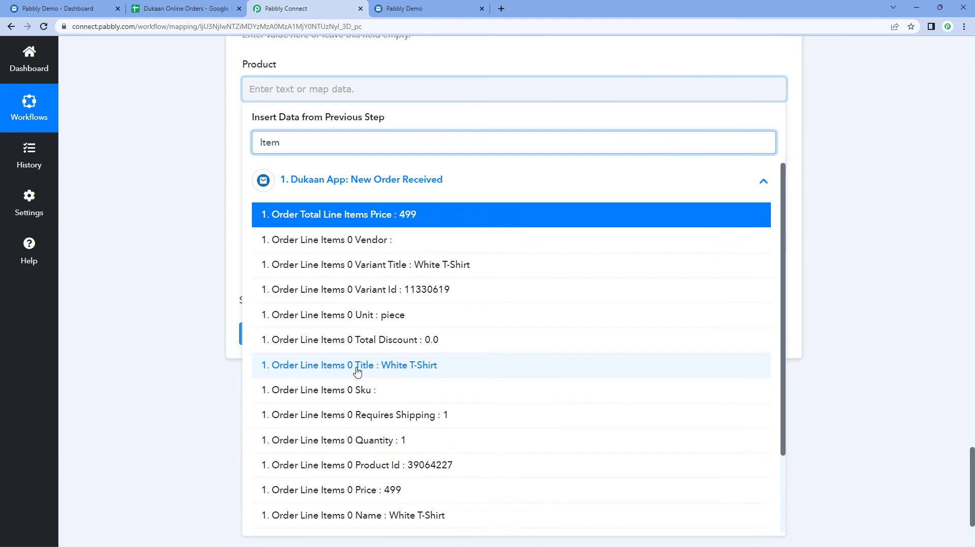
click(357, 371)
click(197, 227)
Map the line item quantity into the Quantity column.
click(272, 180)
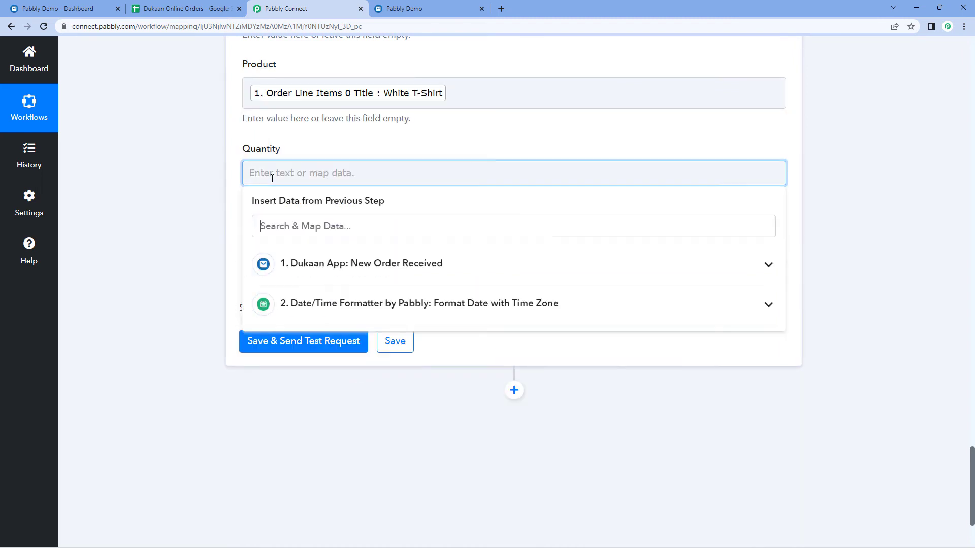
click(297, 261)
text(Qu)
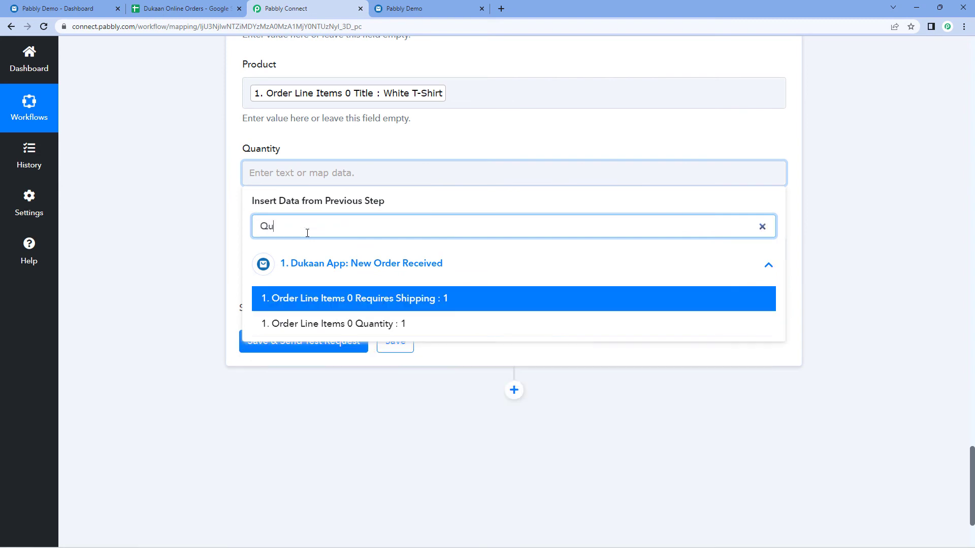
click(343, 324)
click(187, 199)
Map the order total price (499) into the Total Amount column.
click(287, 255)
scroll(202, 257, down, 1)
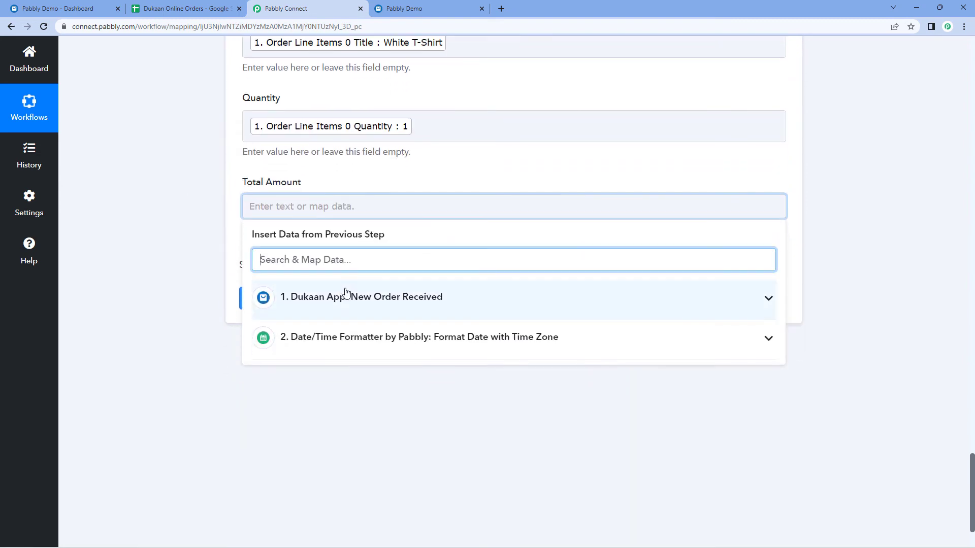
click(343, 294)
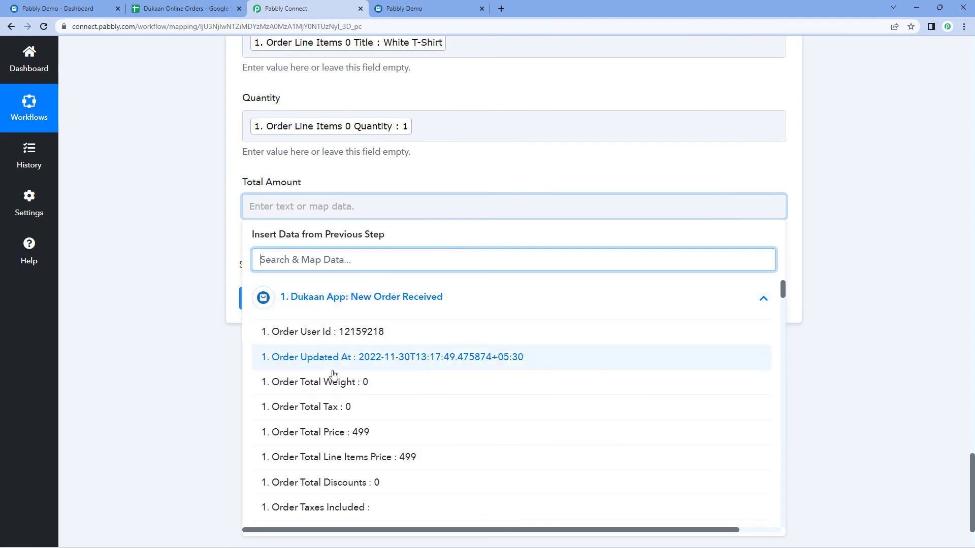
click(329, 432)
click(159, 228)
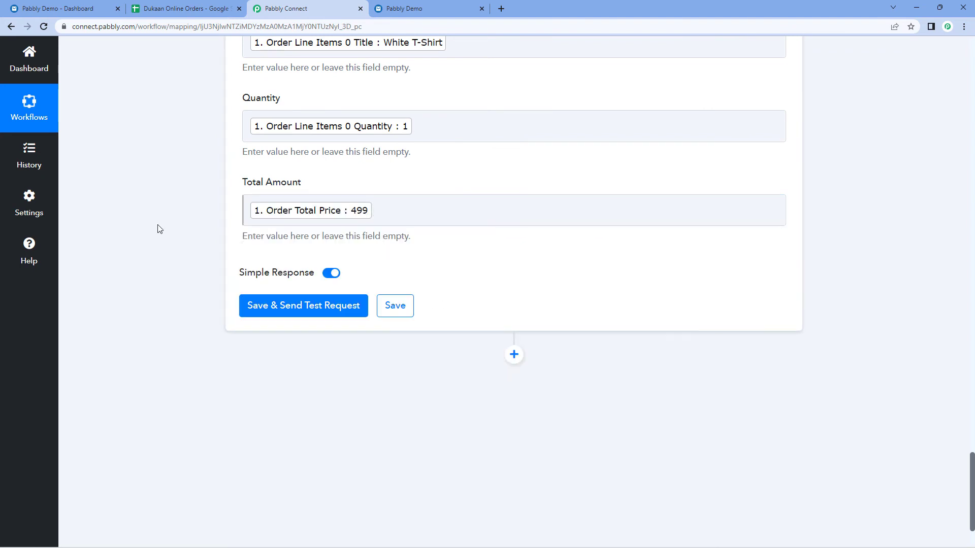
scroll(159, 228, up, 1)
scroll(159, 229, down, 1)
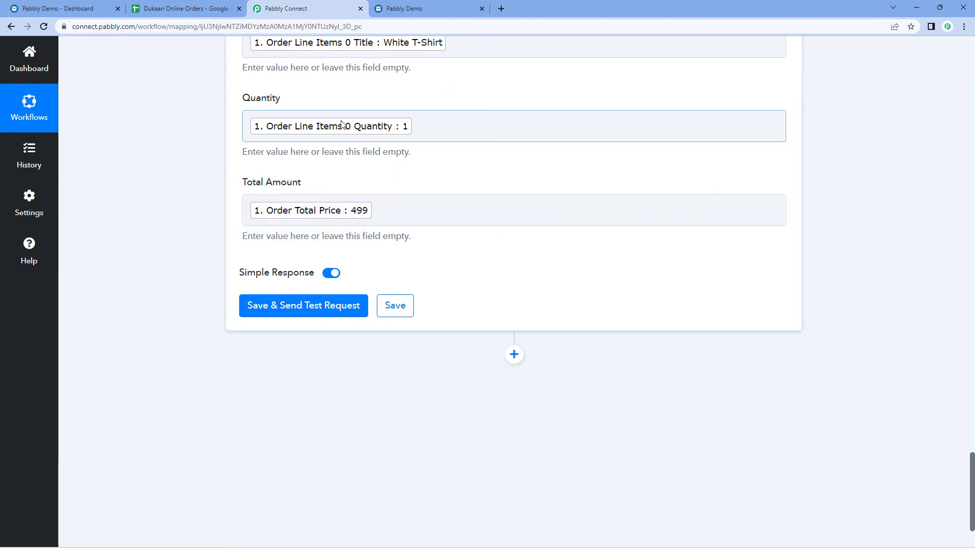
Send the Google Sheets test request, adding row 2, and view the Dukaan Online Orders spreadsheet.
click(307, 309)
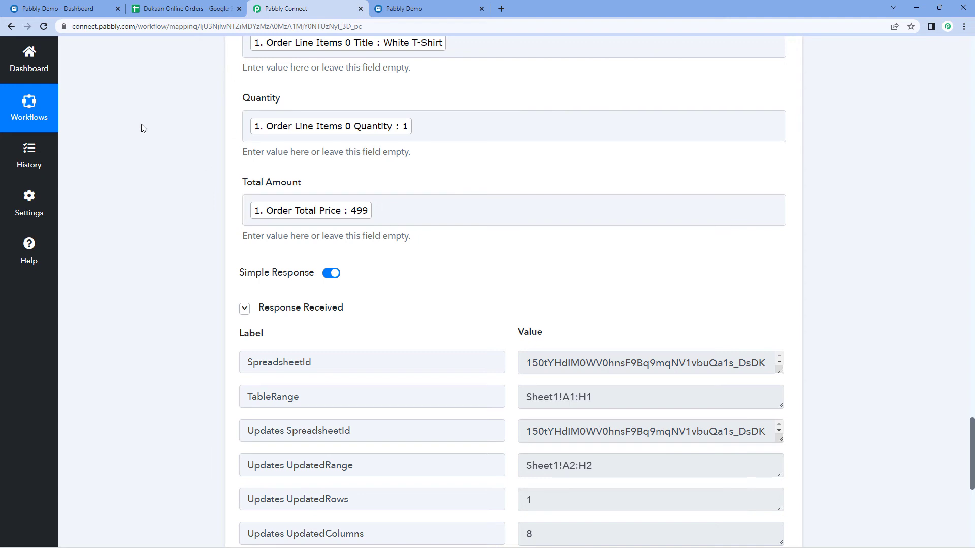
click(148, 9)
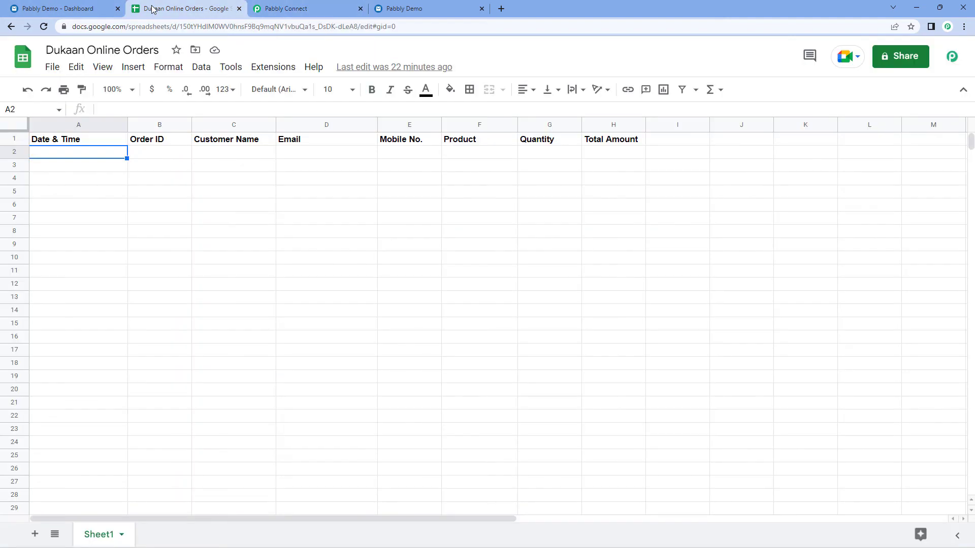
Remove the bold formatting from the new order in row 2.
click(11, 152)
key(ctrl+b)
click(86, 166)
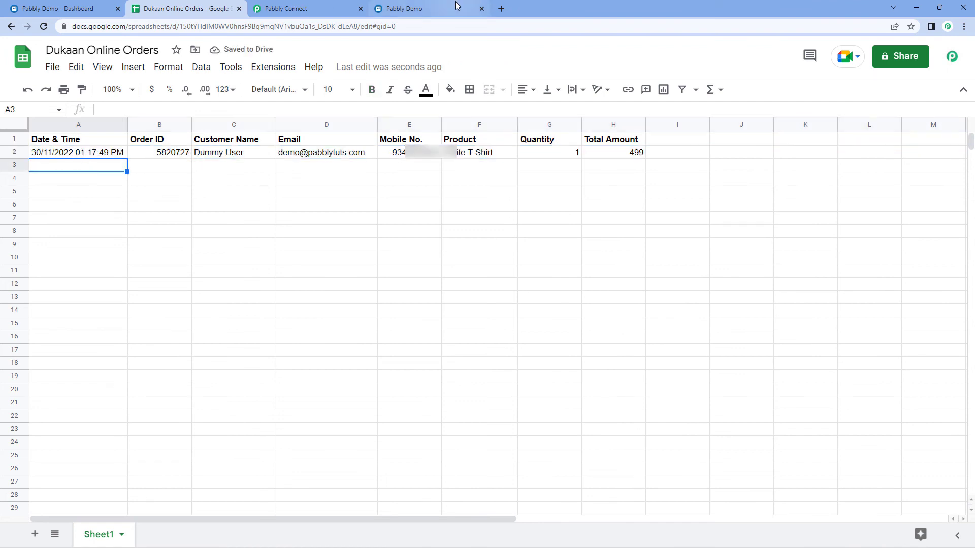
click(422, 9)
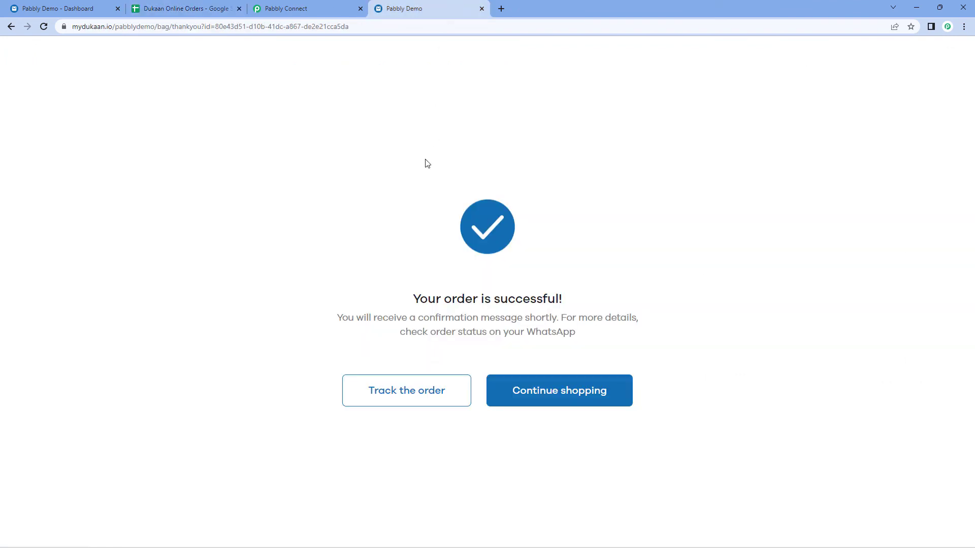
click(205, 10)
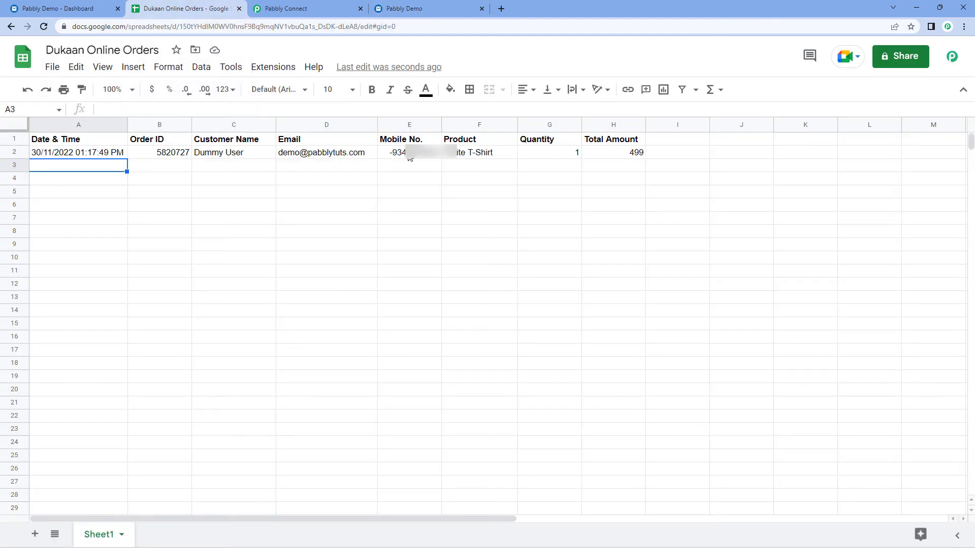
Verify the order values in cells A2 through H2, then return to the Pabbly Connect workflow.
click(102, 157)
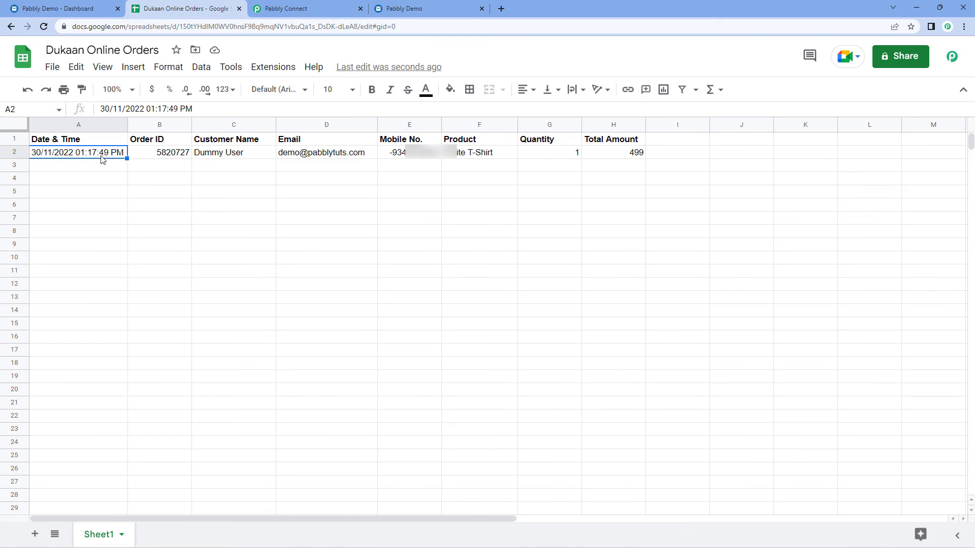
click(165, 156)
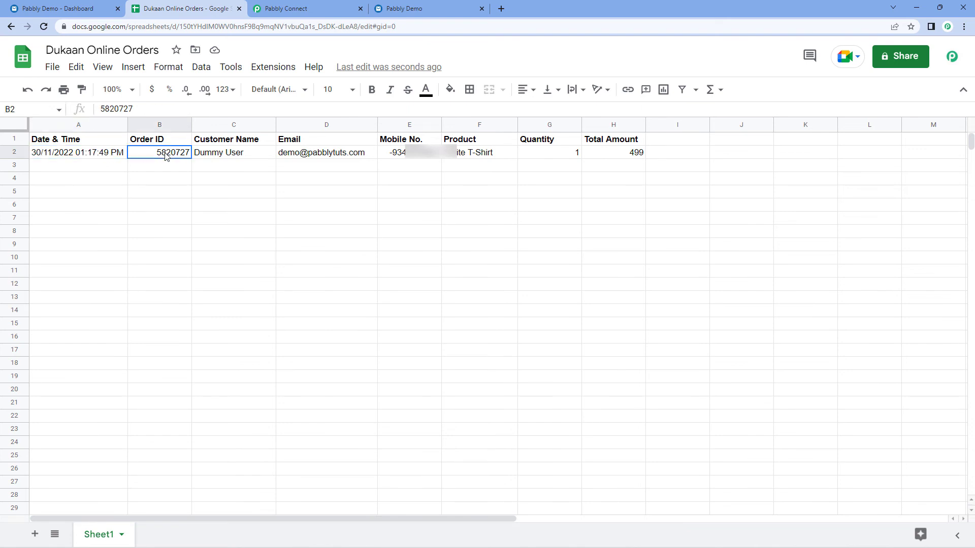
click(260, 157)
click(307, 157)
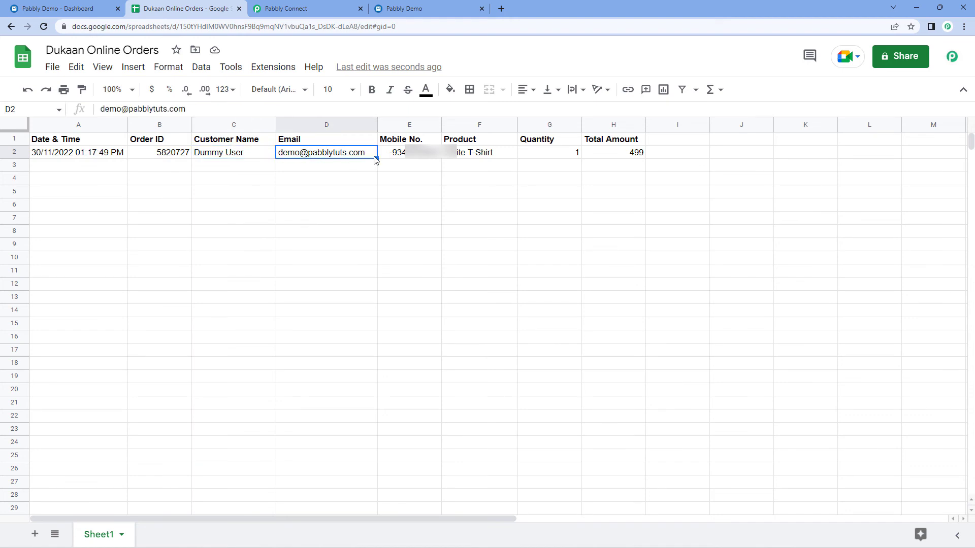
click(412, 158)
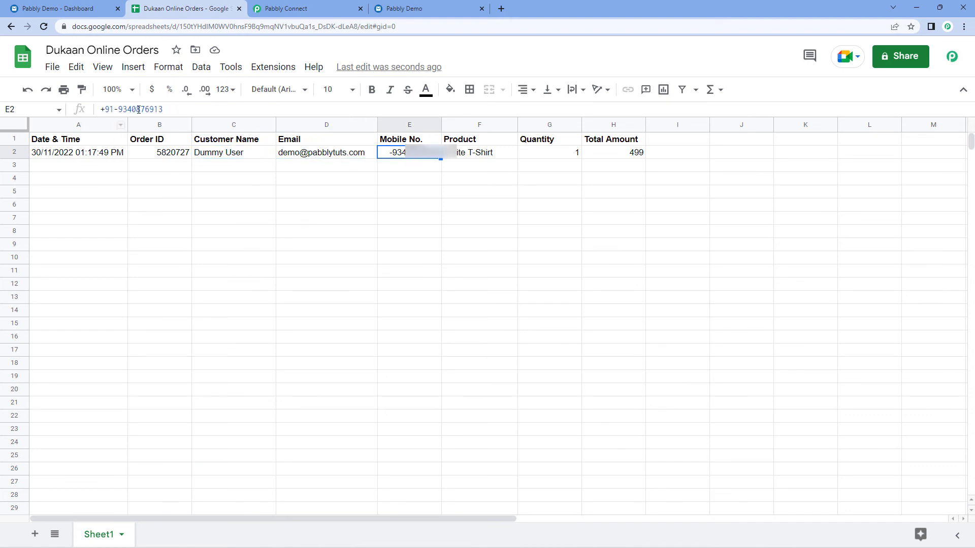
click(464, 158)
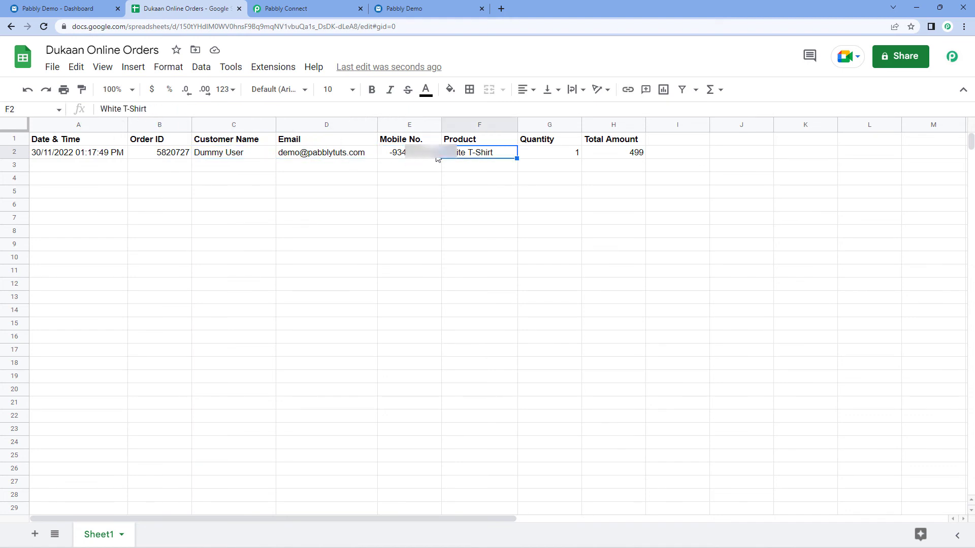
click(562, 157)
click(629, 157)
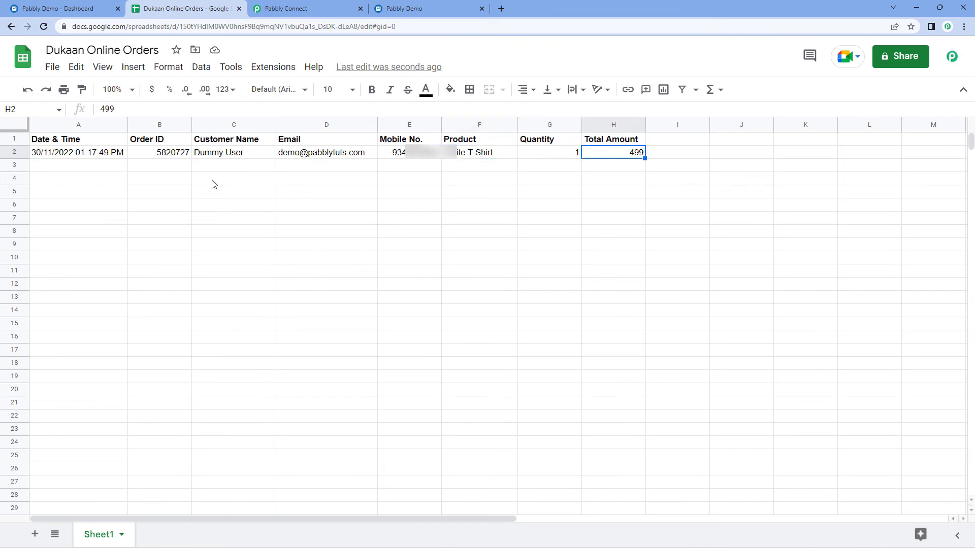
click(94, 166)
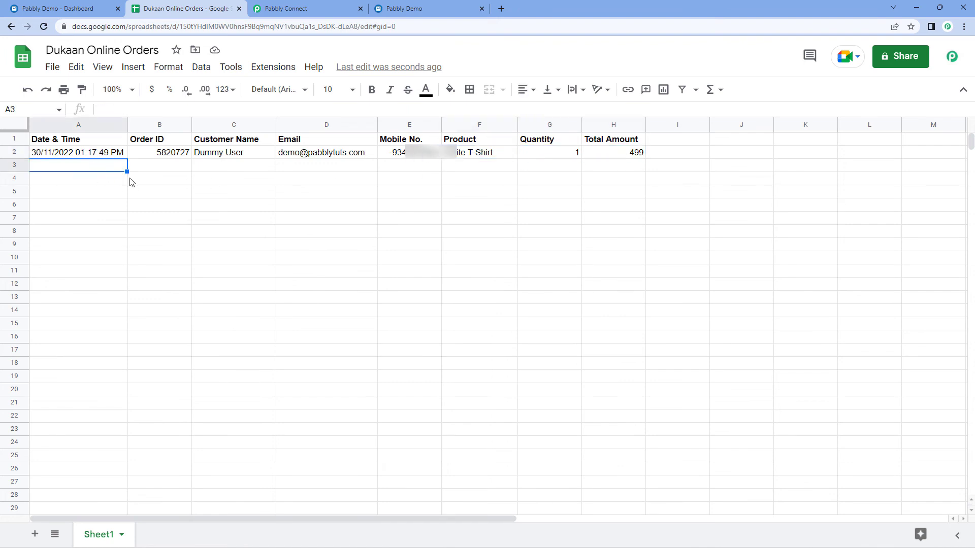
click(305, 8)
scroll(800, 246, up, 5)
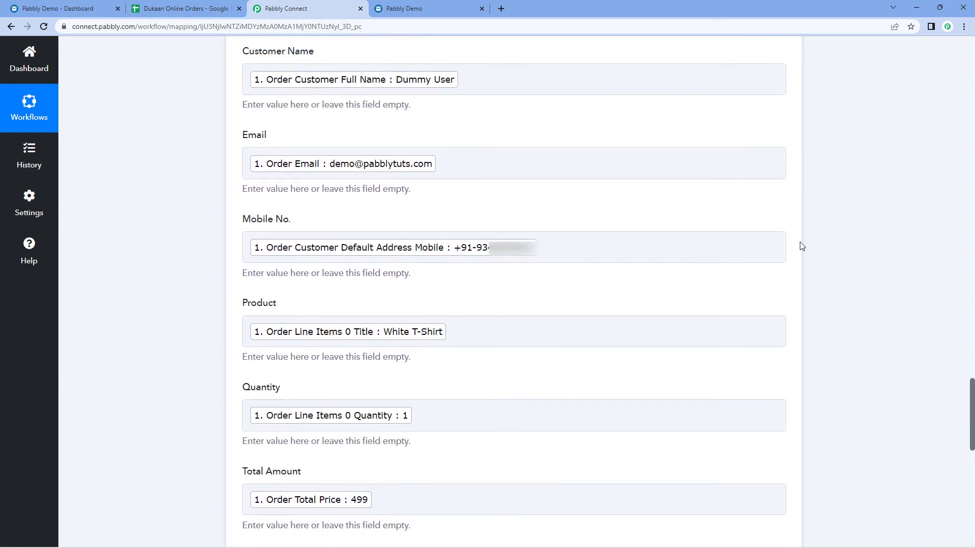
Scroll back to the top of the workflow, then return to the Pabbly Demo store's product listing.
scroll(800, 246, up, 10)
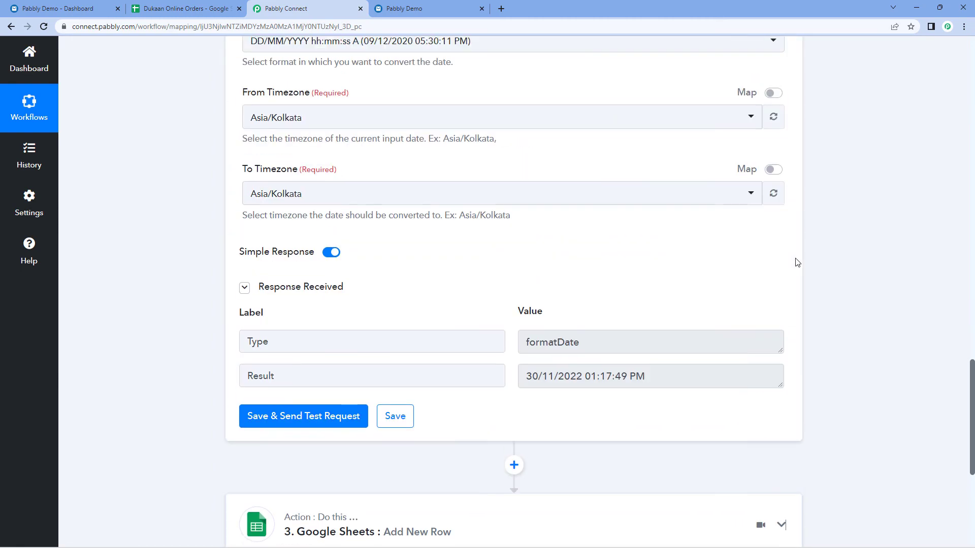
scroll(797, 262, up, 10)
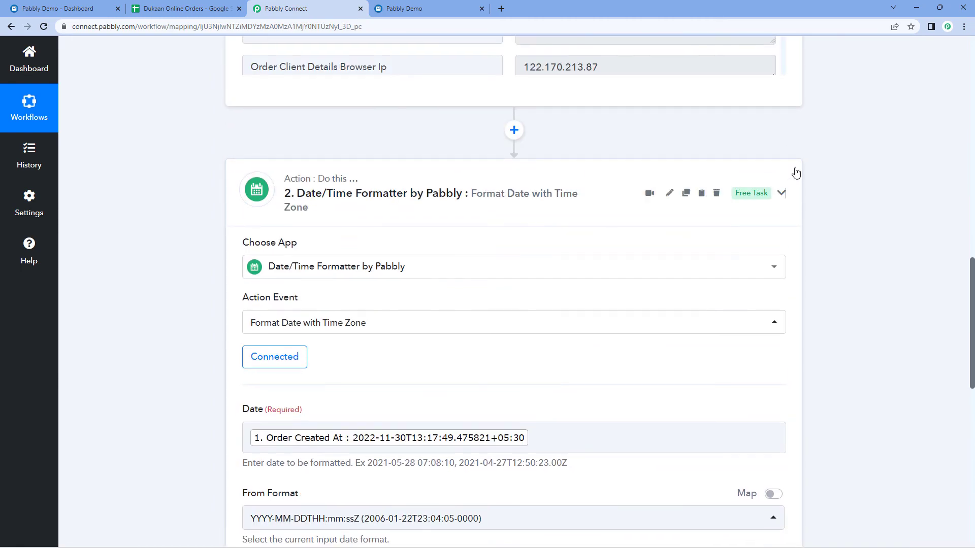
scroll(796, 173, up, 15)
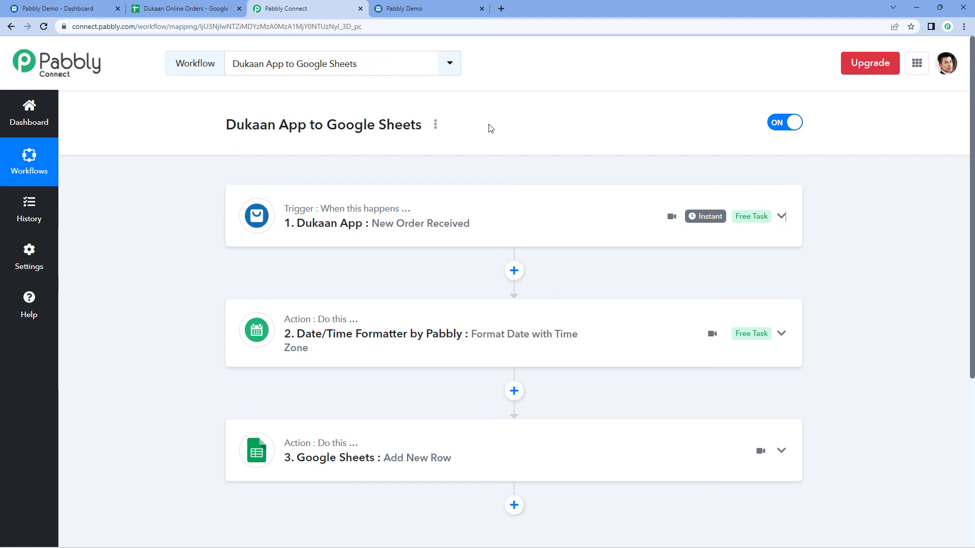
click(412, 8)
click(10, 27)
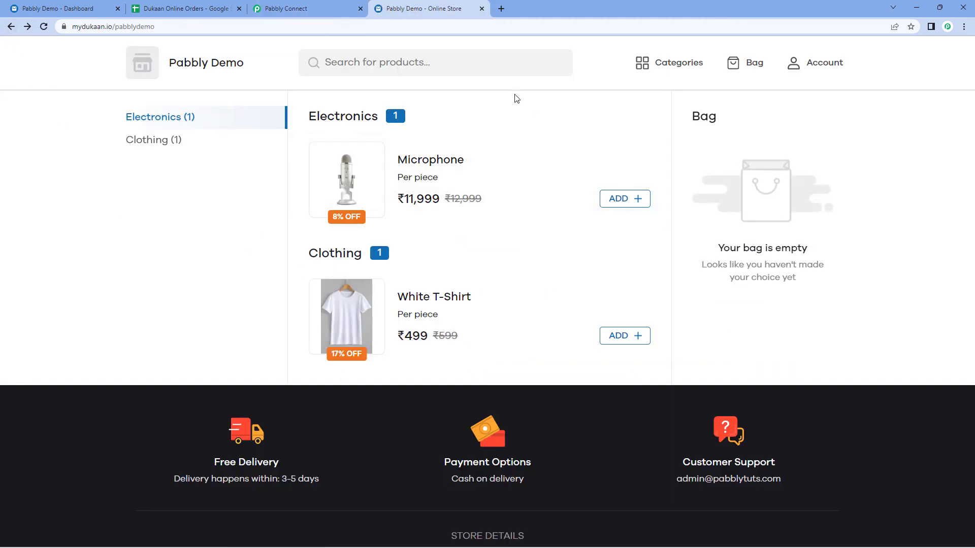
Add one Microphone to the bag and proceed through checkout to the shipping address form.
click(640, 203)
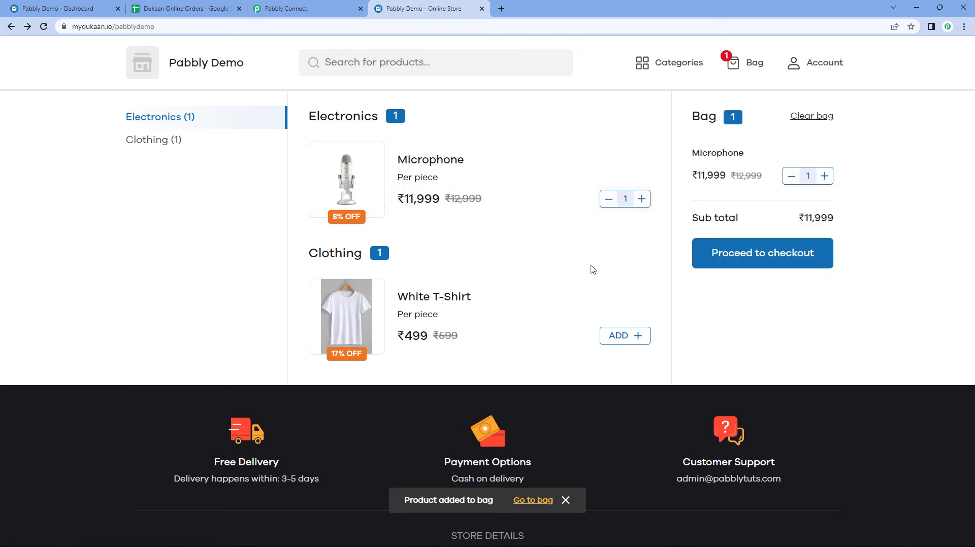
click(733, 259)
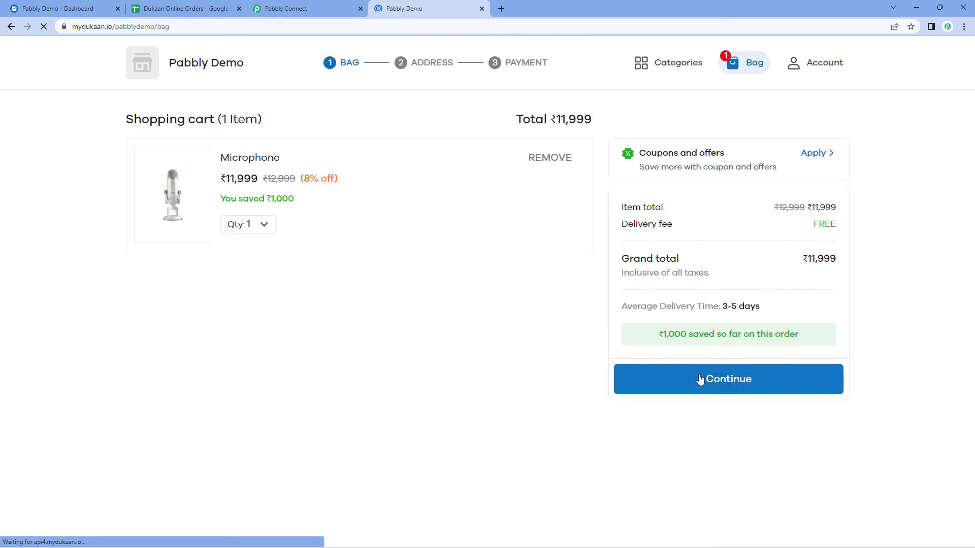
click(700, 380)
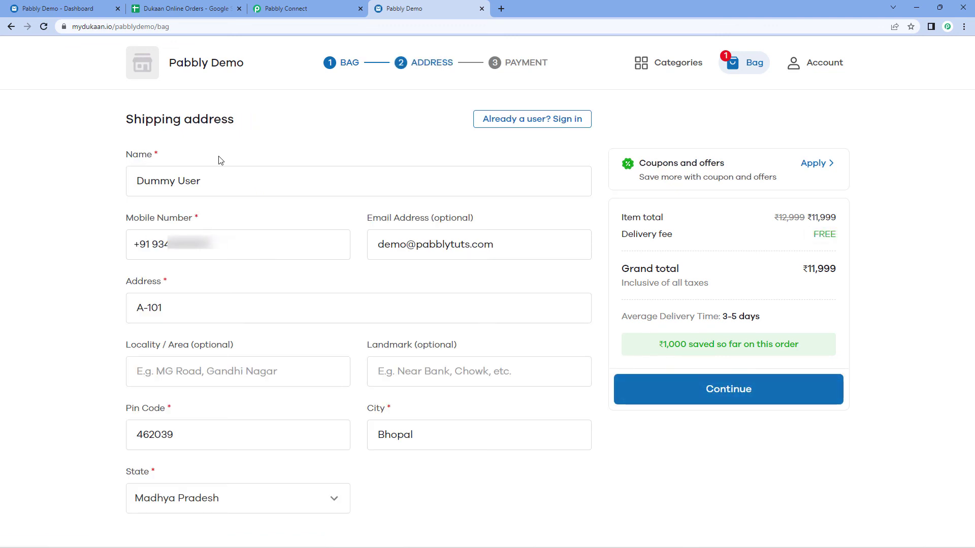
Change the customer name's first word to 'Test' and the e-mail's prefix to 'test'.
double_click(148, 184)
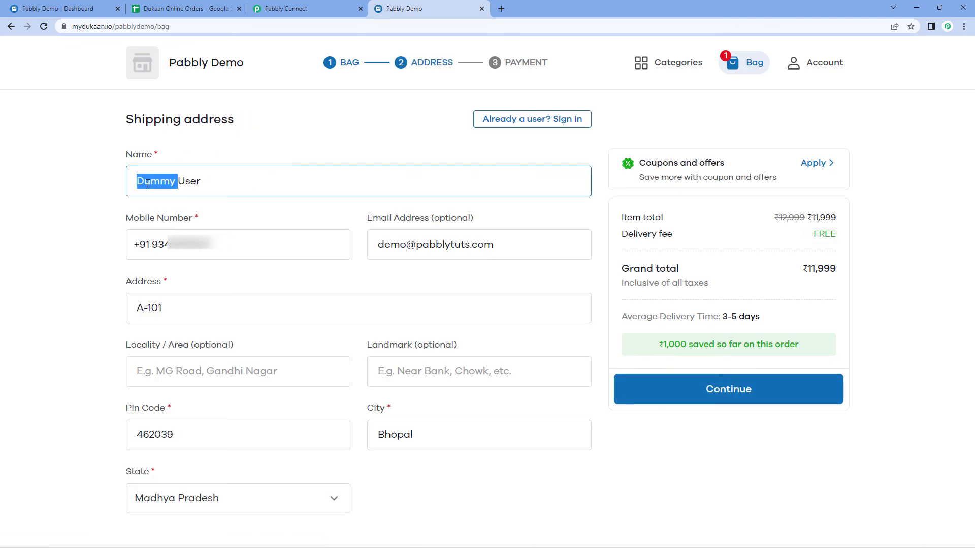
text(Test)
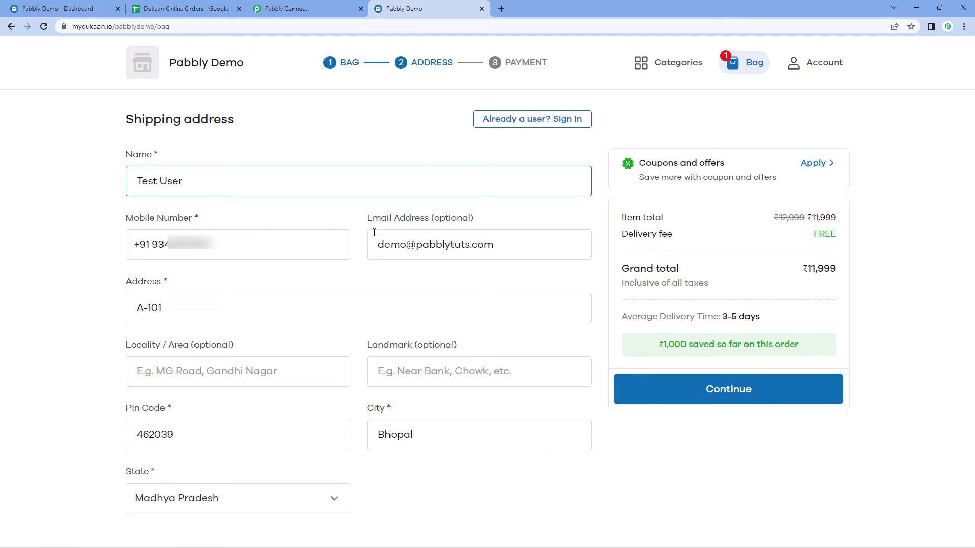
double_click(399, 246)
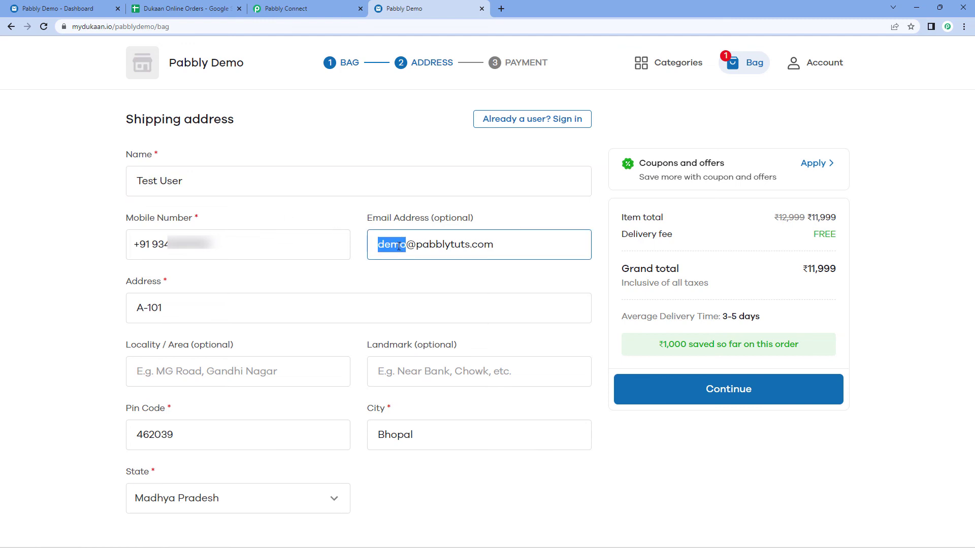
text(test)
click(393, 271)
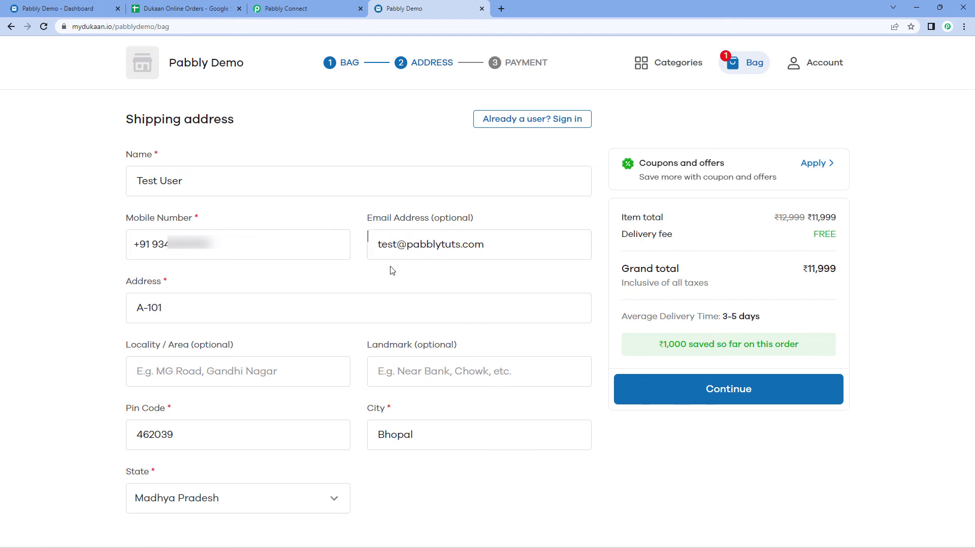
Place the ₹11,999 cash-on-delivery order, then bring up the Dukaan Online Orders sheet.
click(651, 393)
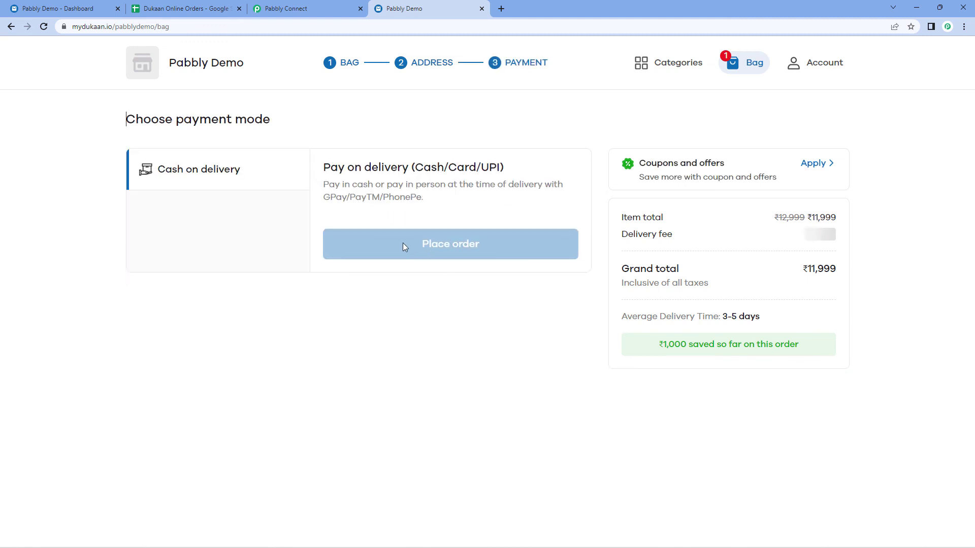
click(416, 248)
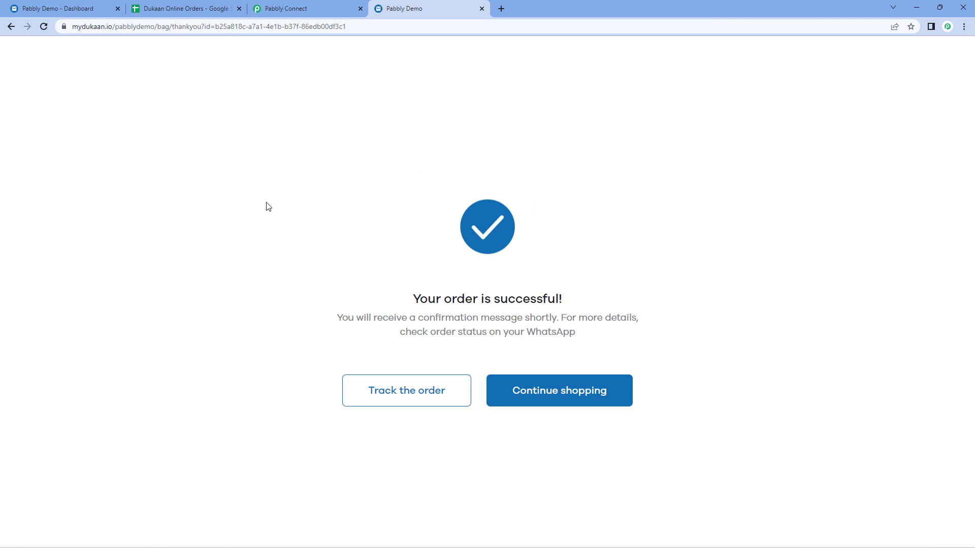
click(172, 8)
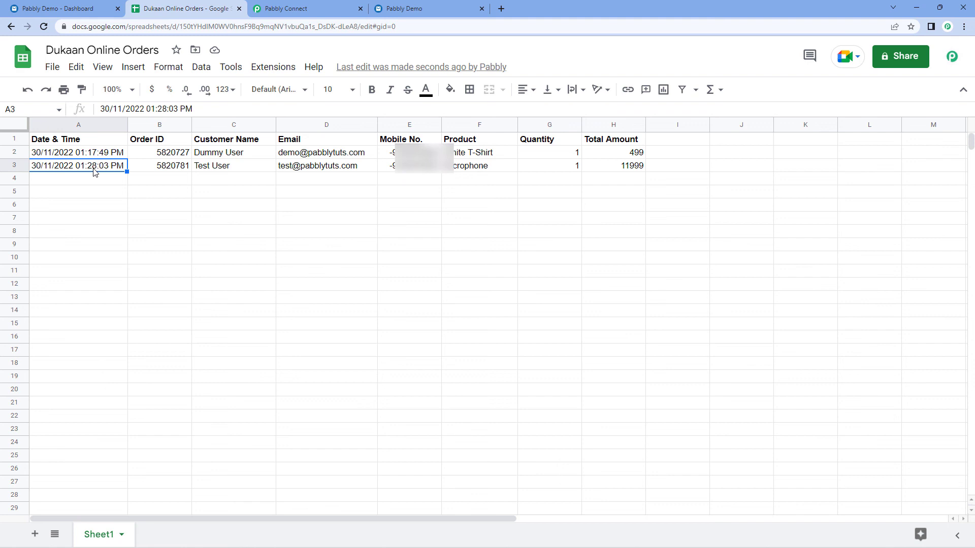
Verify row 3's Microphone order: order ID, name, e-mail, quantity 1 and total 11999.
click(165, 168)
click(212, 169)
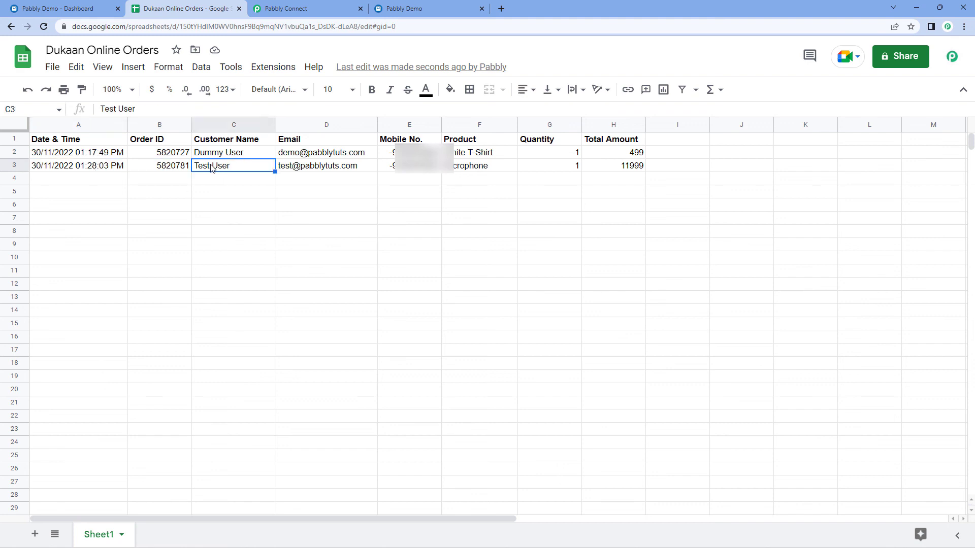
click(311, 169)
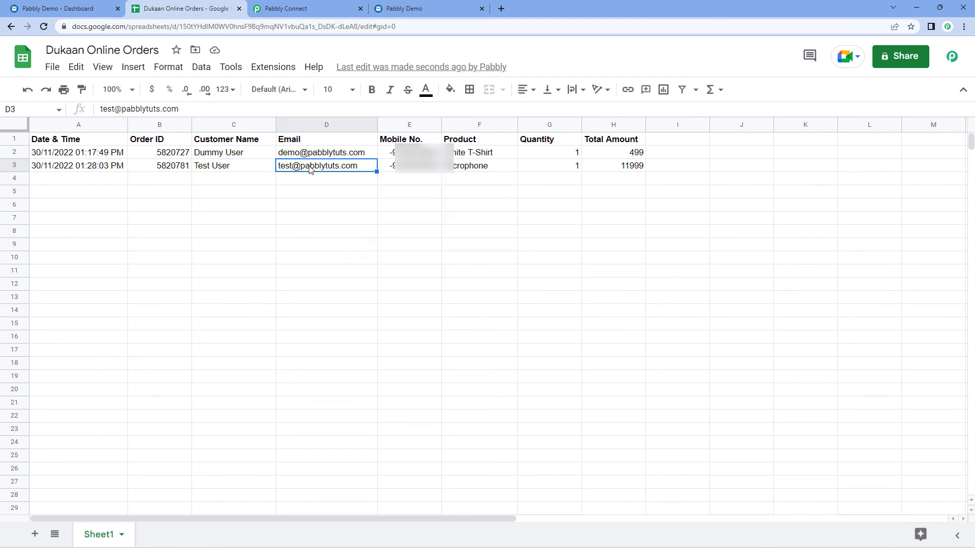
click(226, 177)
mouse_move(318, 169)
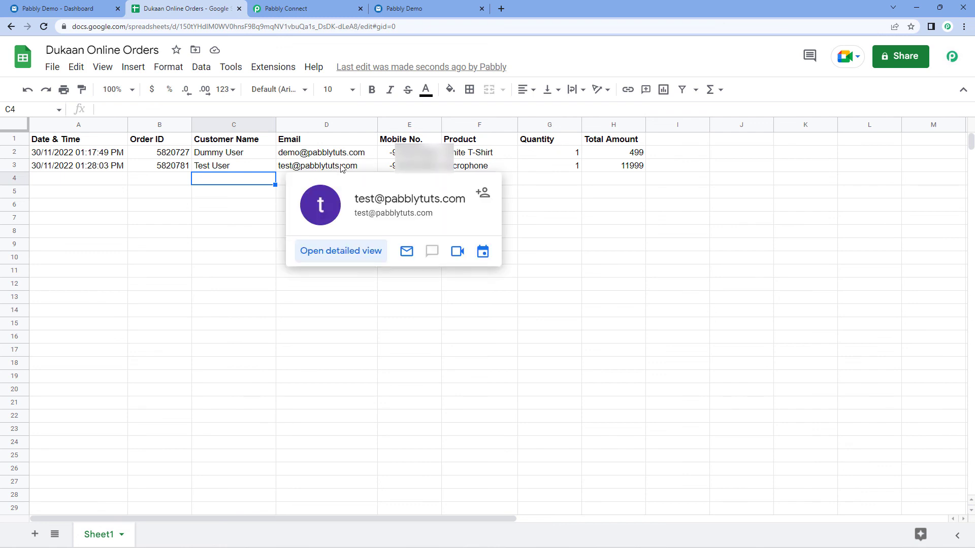
click(492, 170)
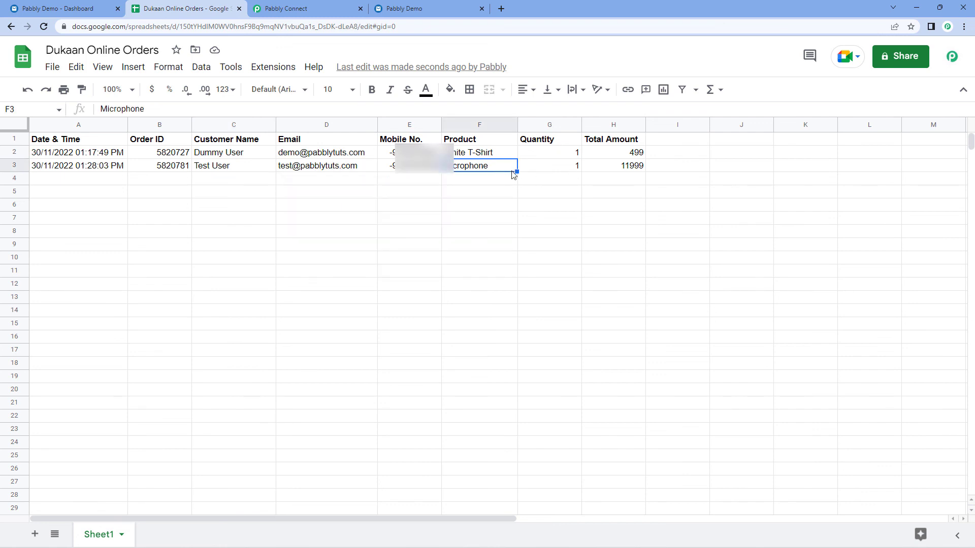
click(620, 169)
click(555, 170)
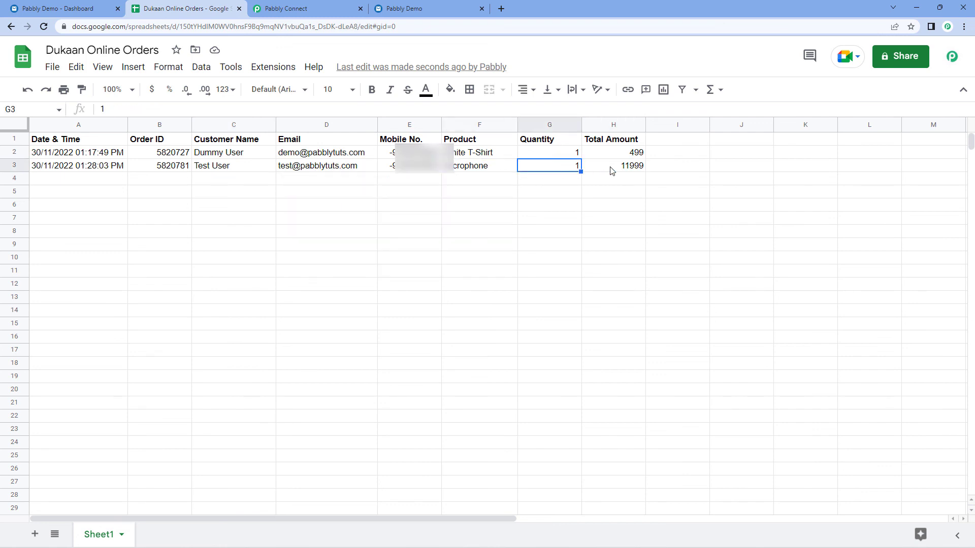
click(611, 171)
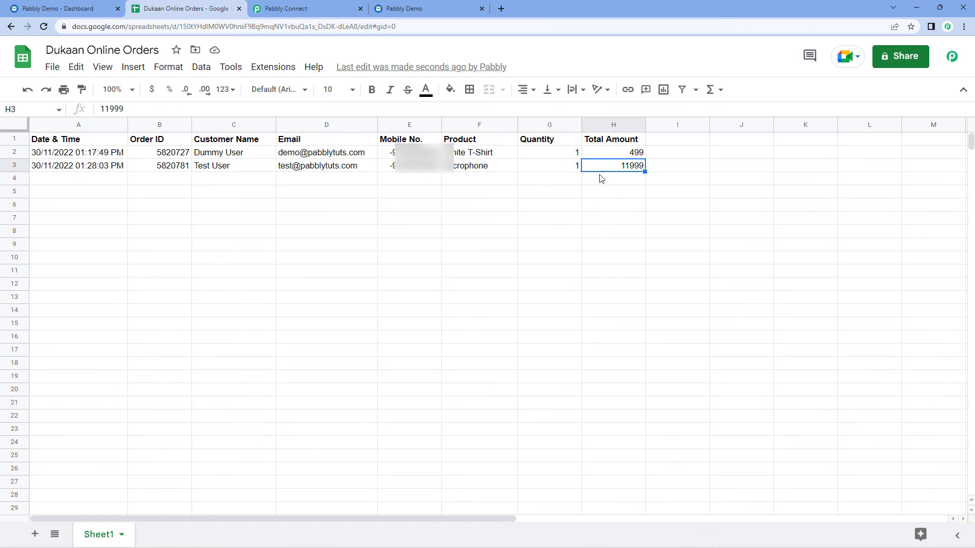
click(358, 4)
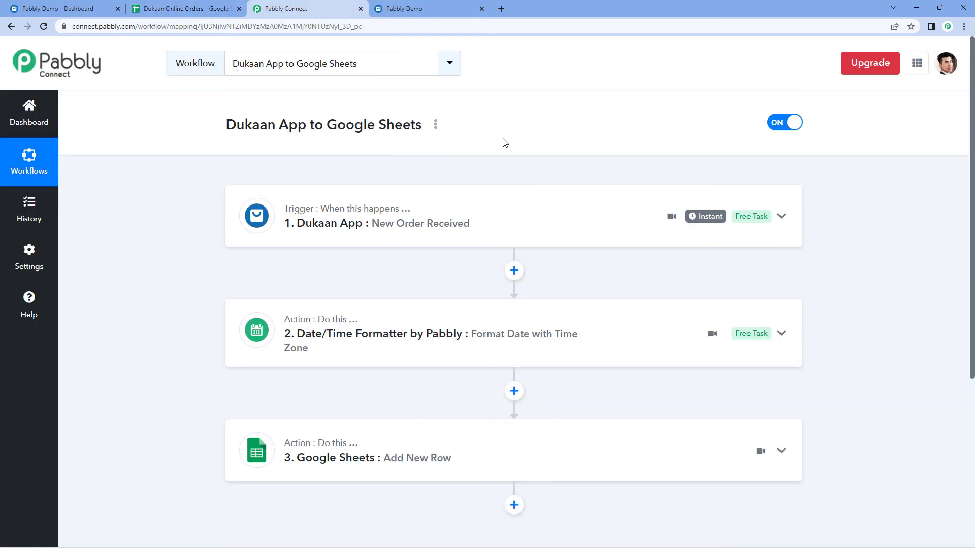